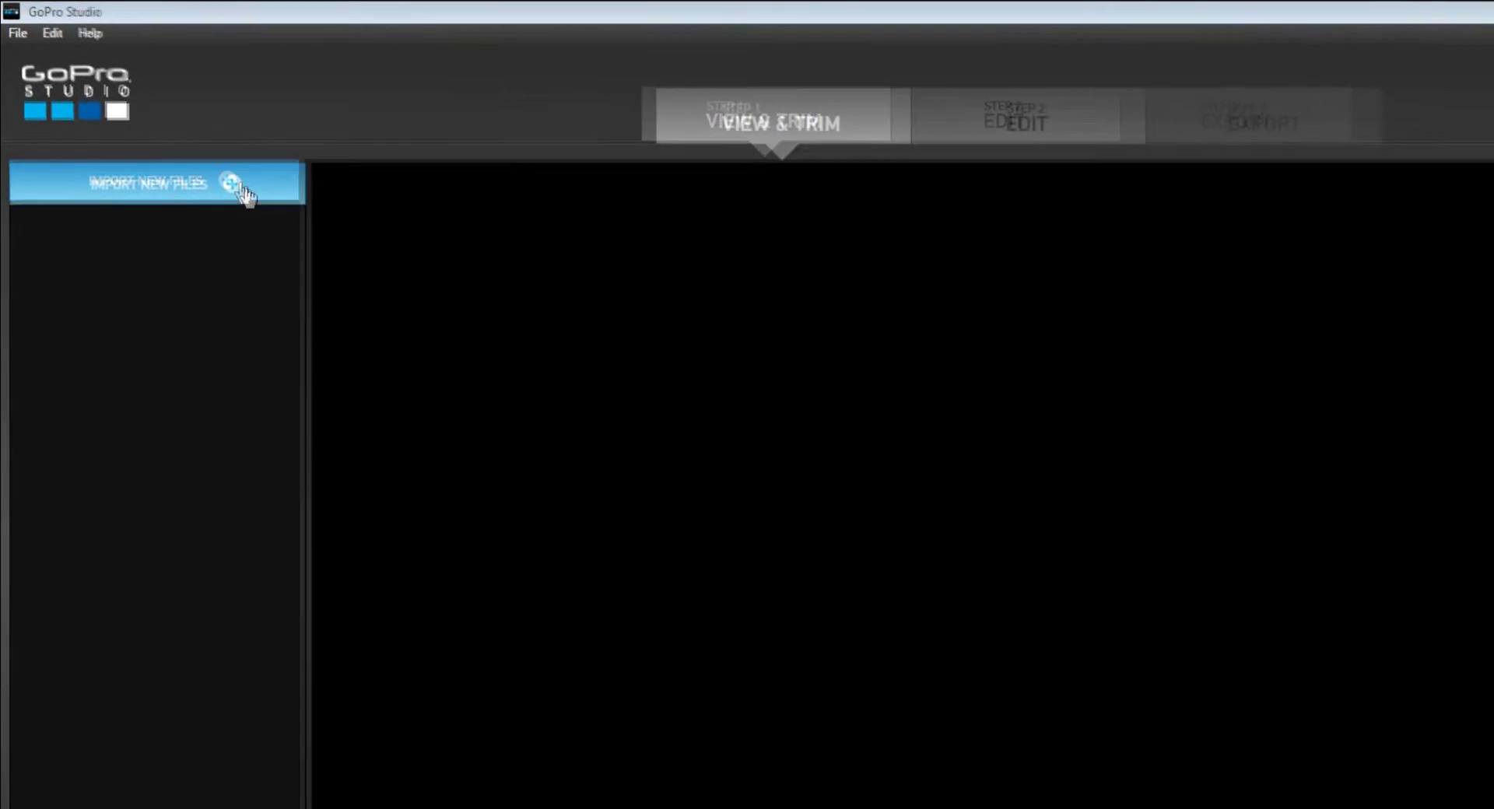
Import the drone clip GP022643.MP4 and load it into the player.
left_click(243, 191)
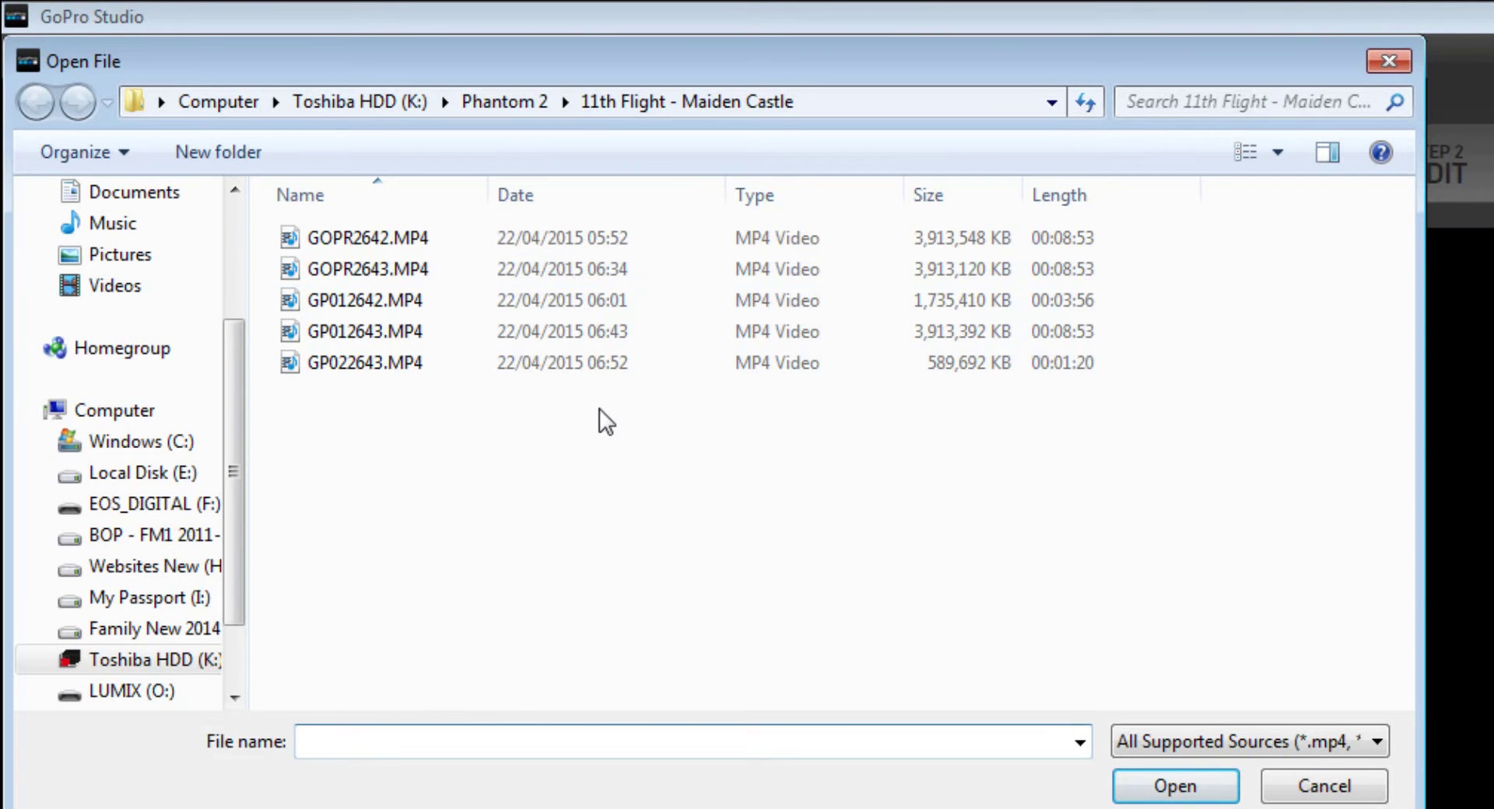
left_click(476, 385)
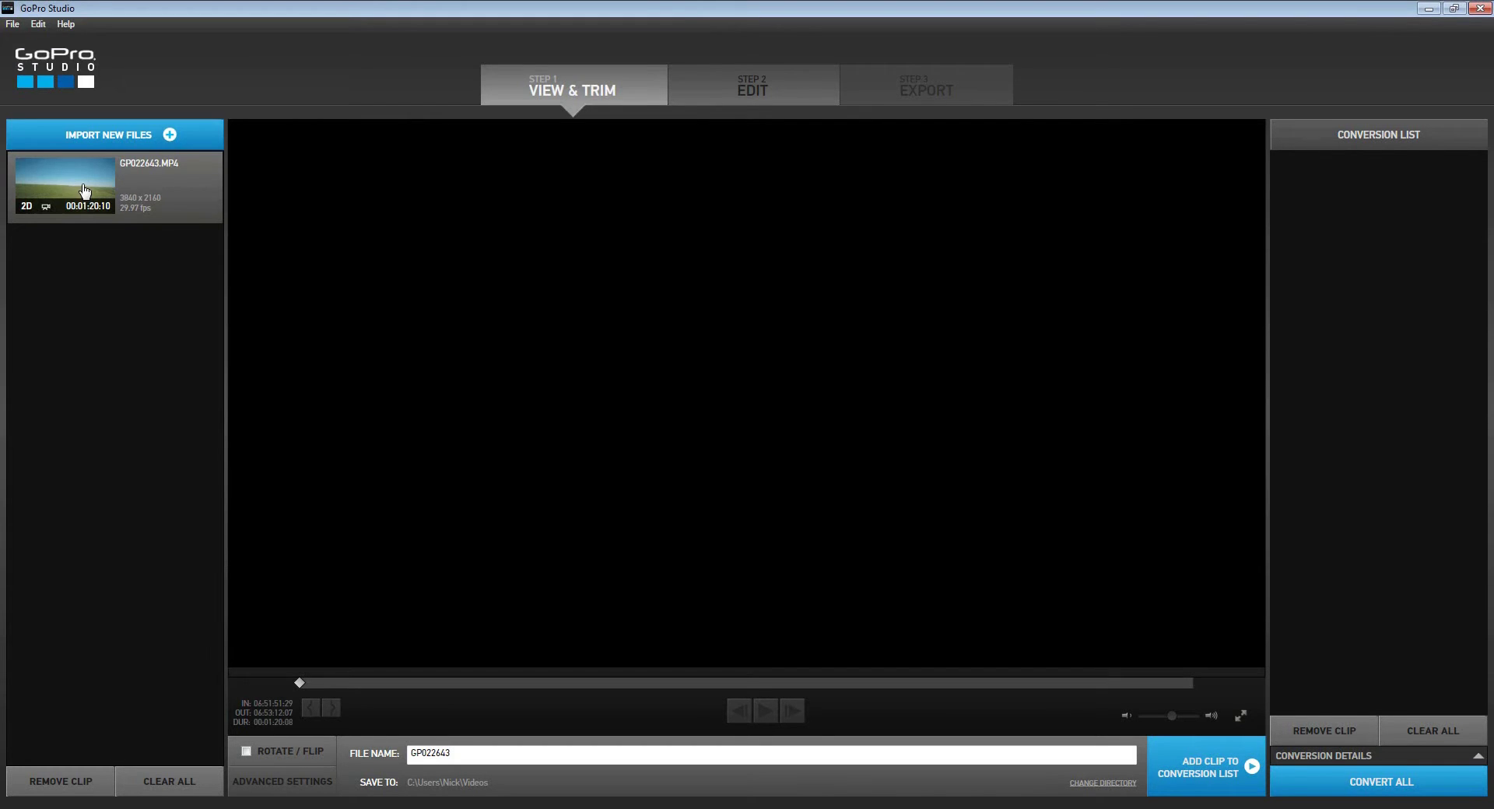
left_click(76, 191)
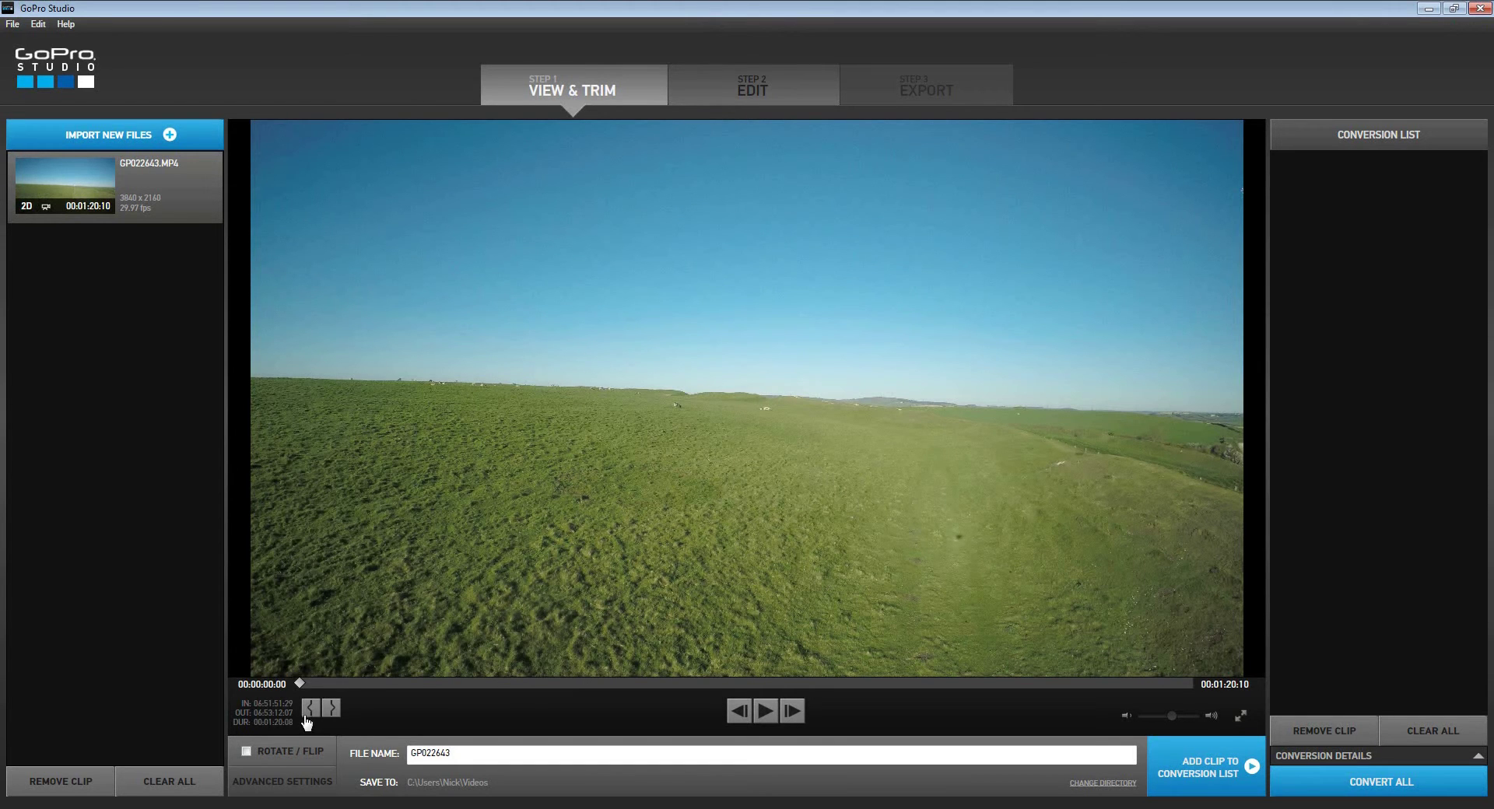
left_click_drag(301, 688, 987, 688)
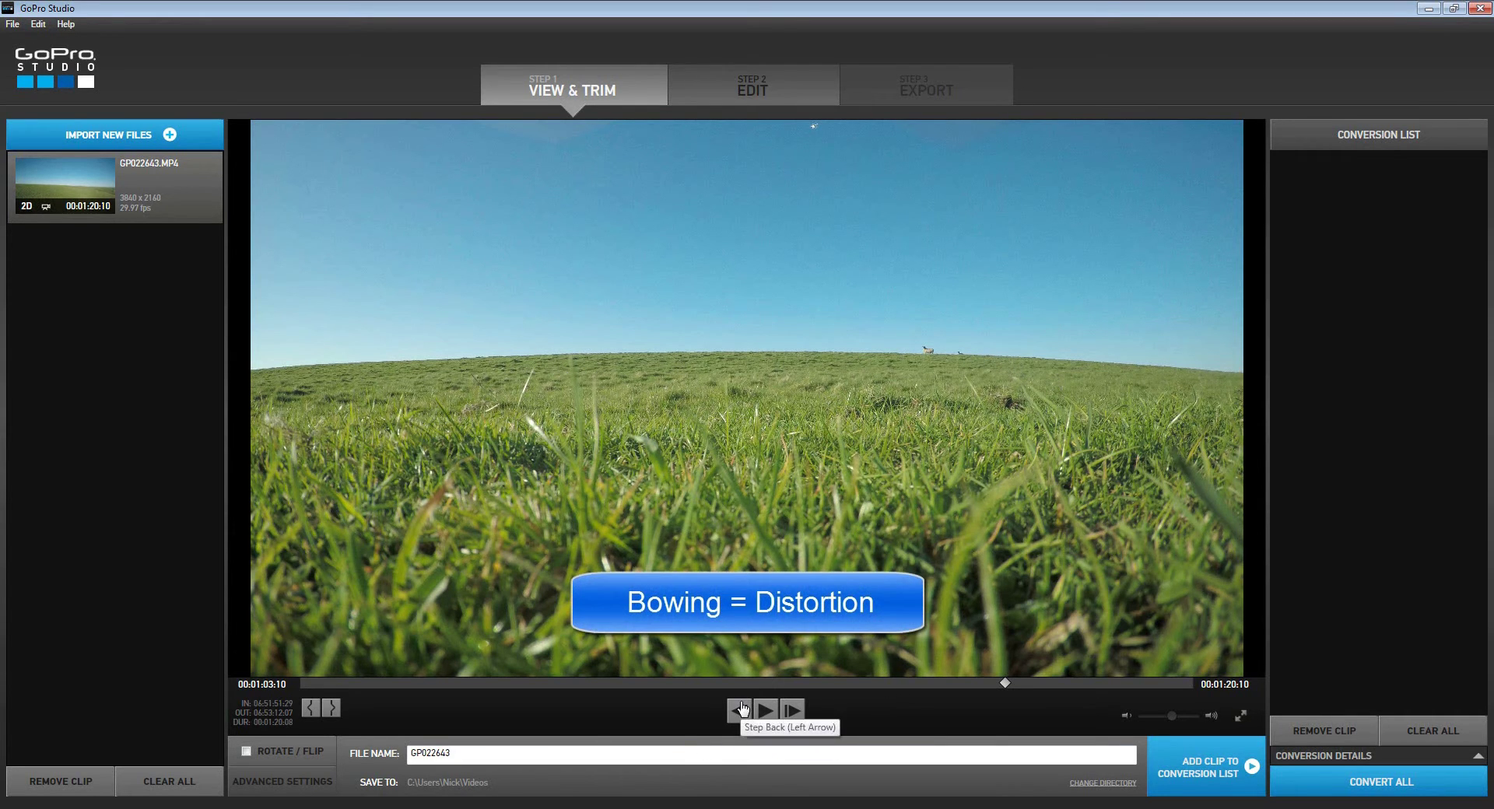
left_click(610, 685)
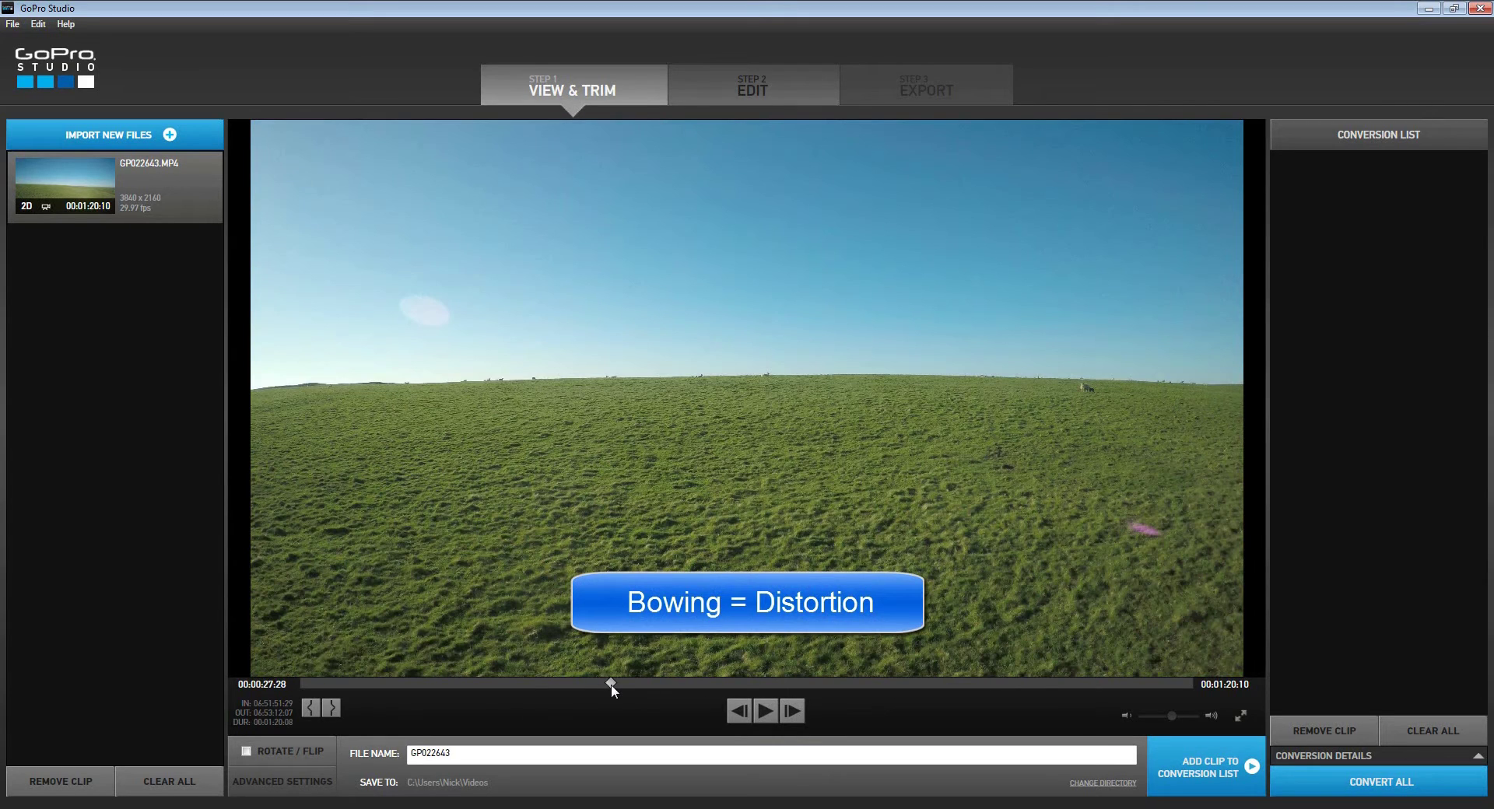
left_click(587, 685)
left_click(529, 684)
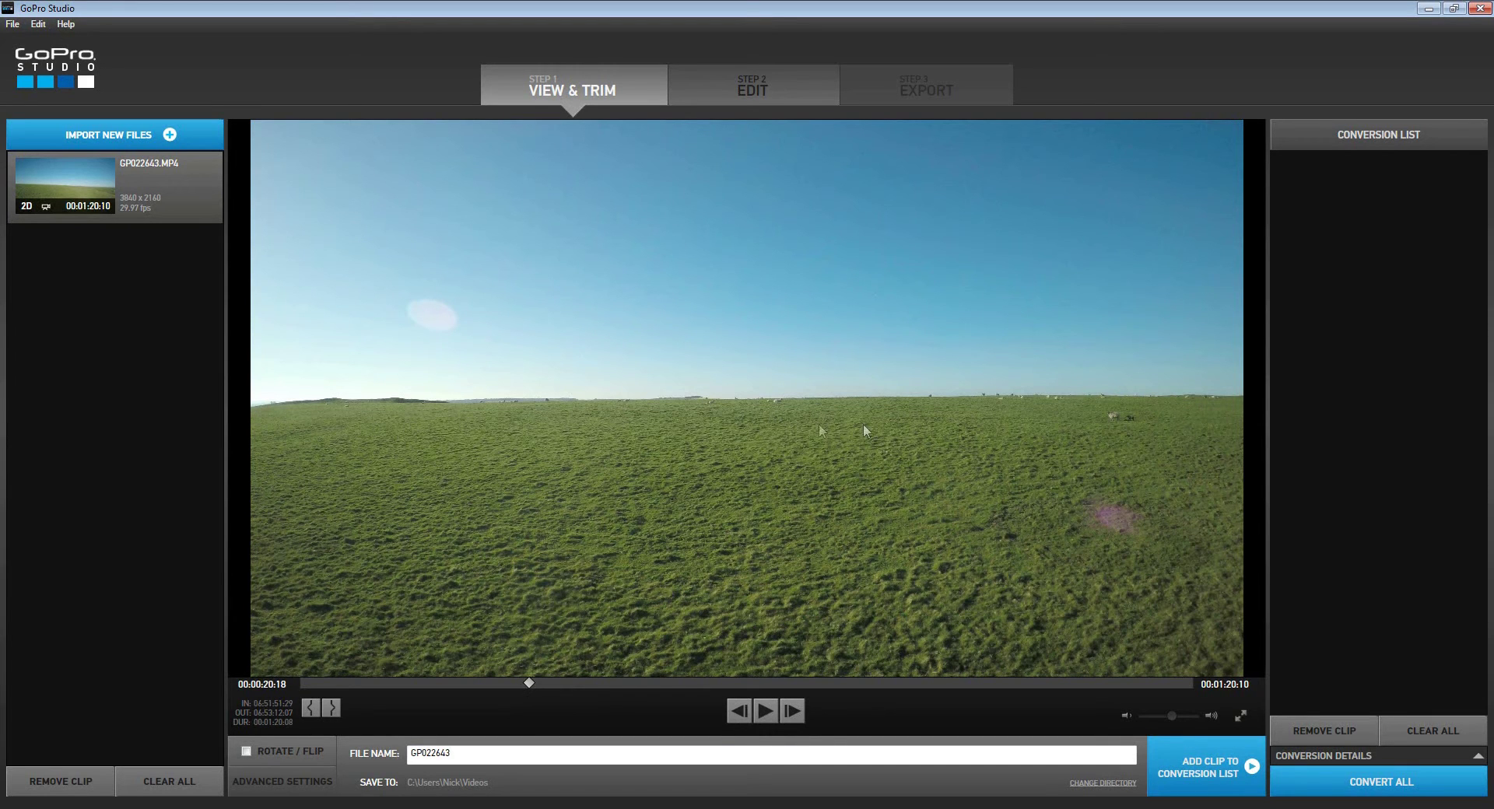
left_click(851, 684)
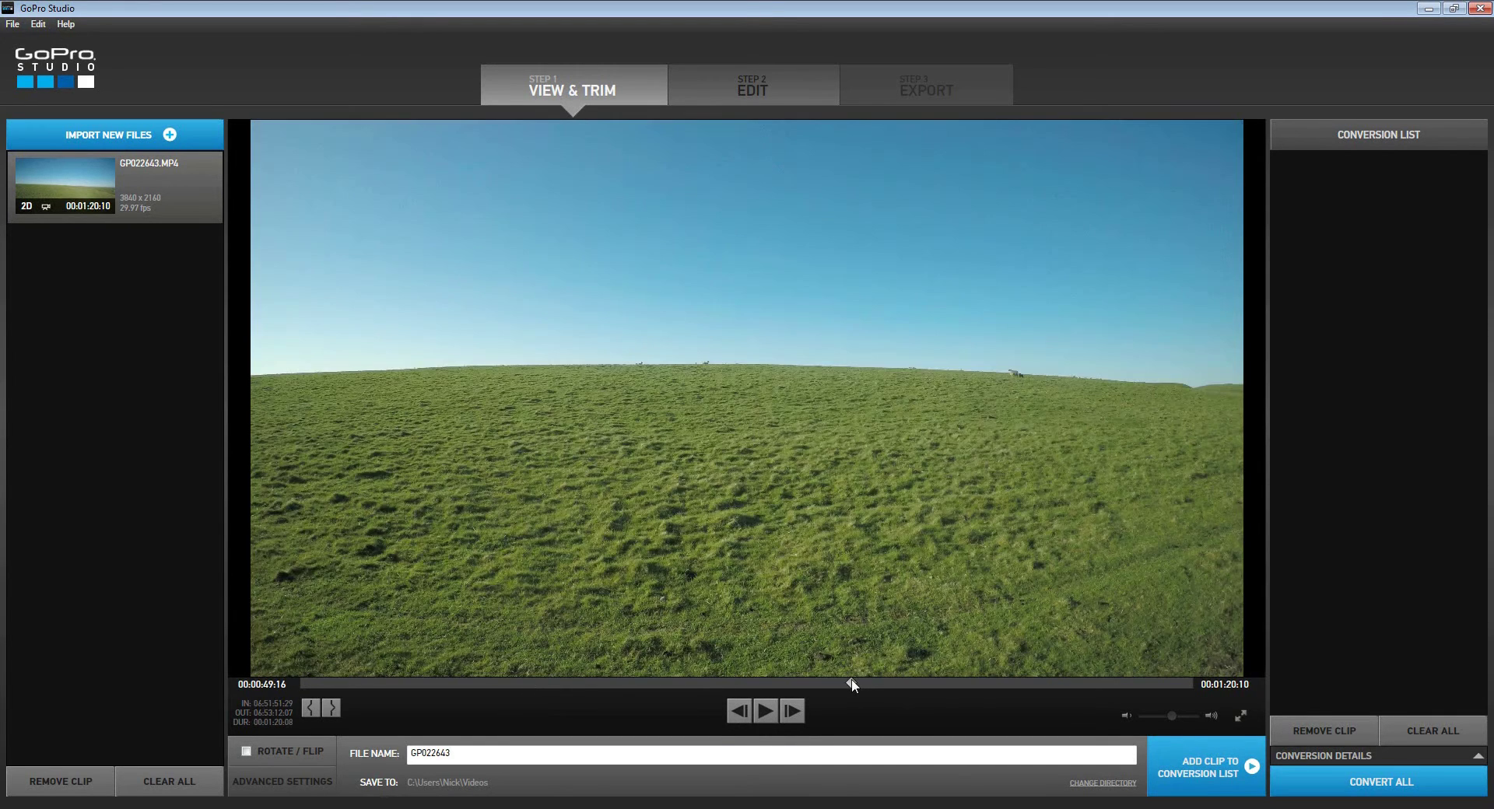
left_click(912, 686)
left_click(964, 684)
left_click(726, 686)
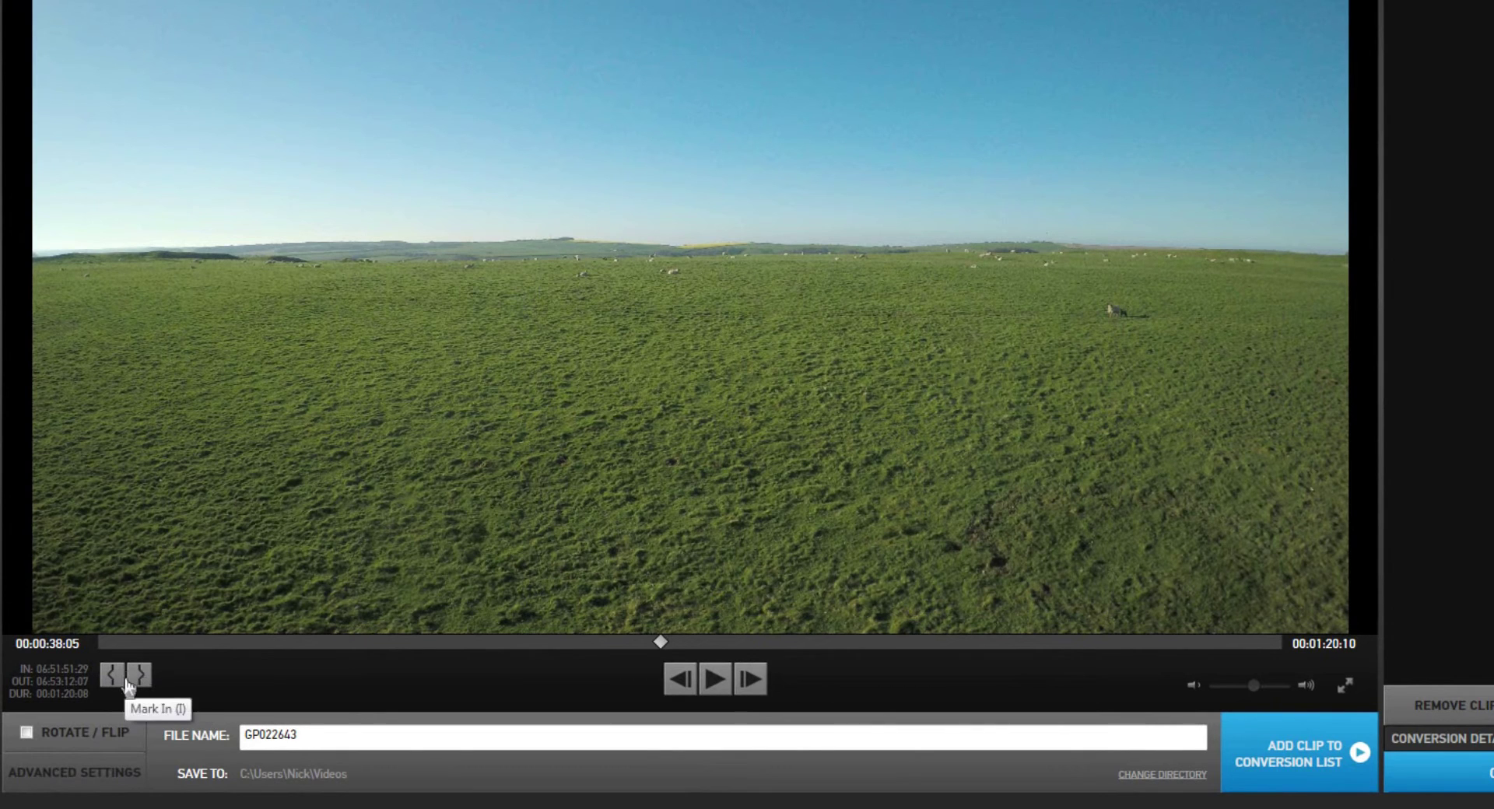
Mark the In point a few seconds in and the Out point near the end (00:01:14:04).
left_click(102, 645)
left_click_drag(102, 646, 138, 650)
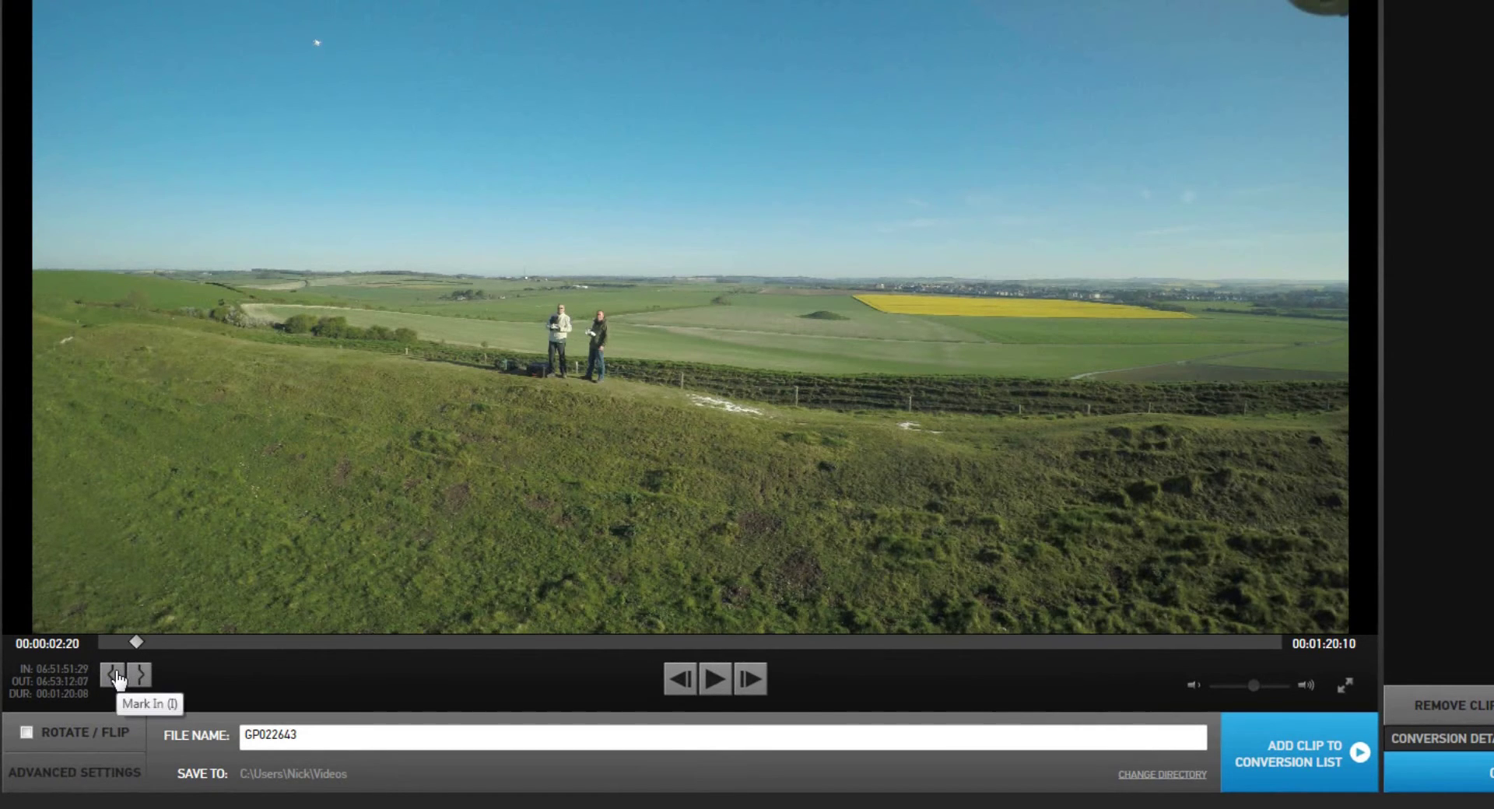
left_click(116, 675)
left_click(1226, 643)
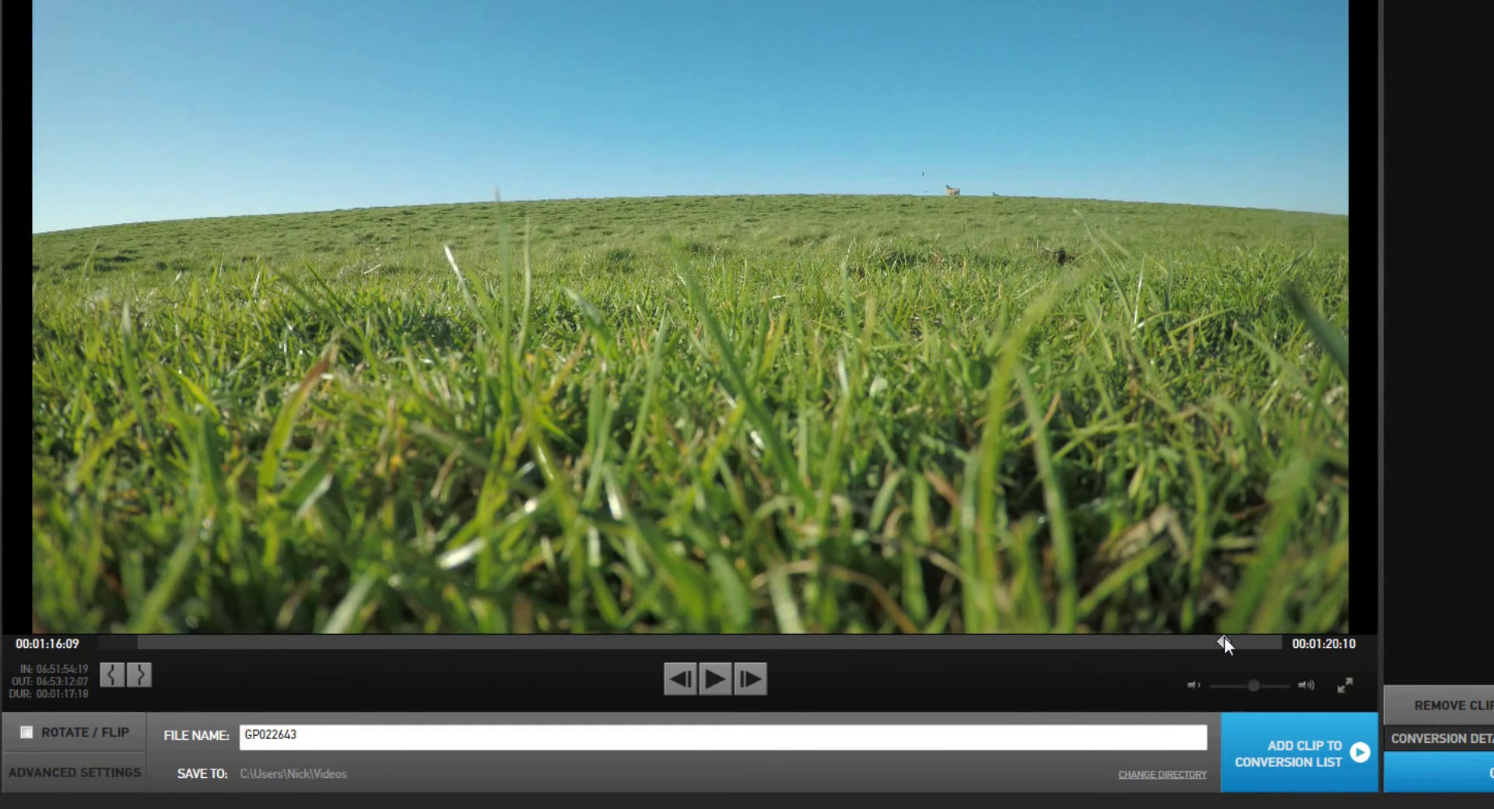
mouse_move(1225, 644)
left_mouse_down()
mouse_move(1274, 646)
mouse_move(1232, 649)
left_mouse_up()
left_click(145, 679)
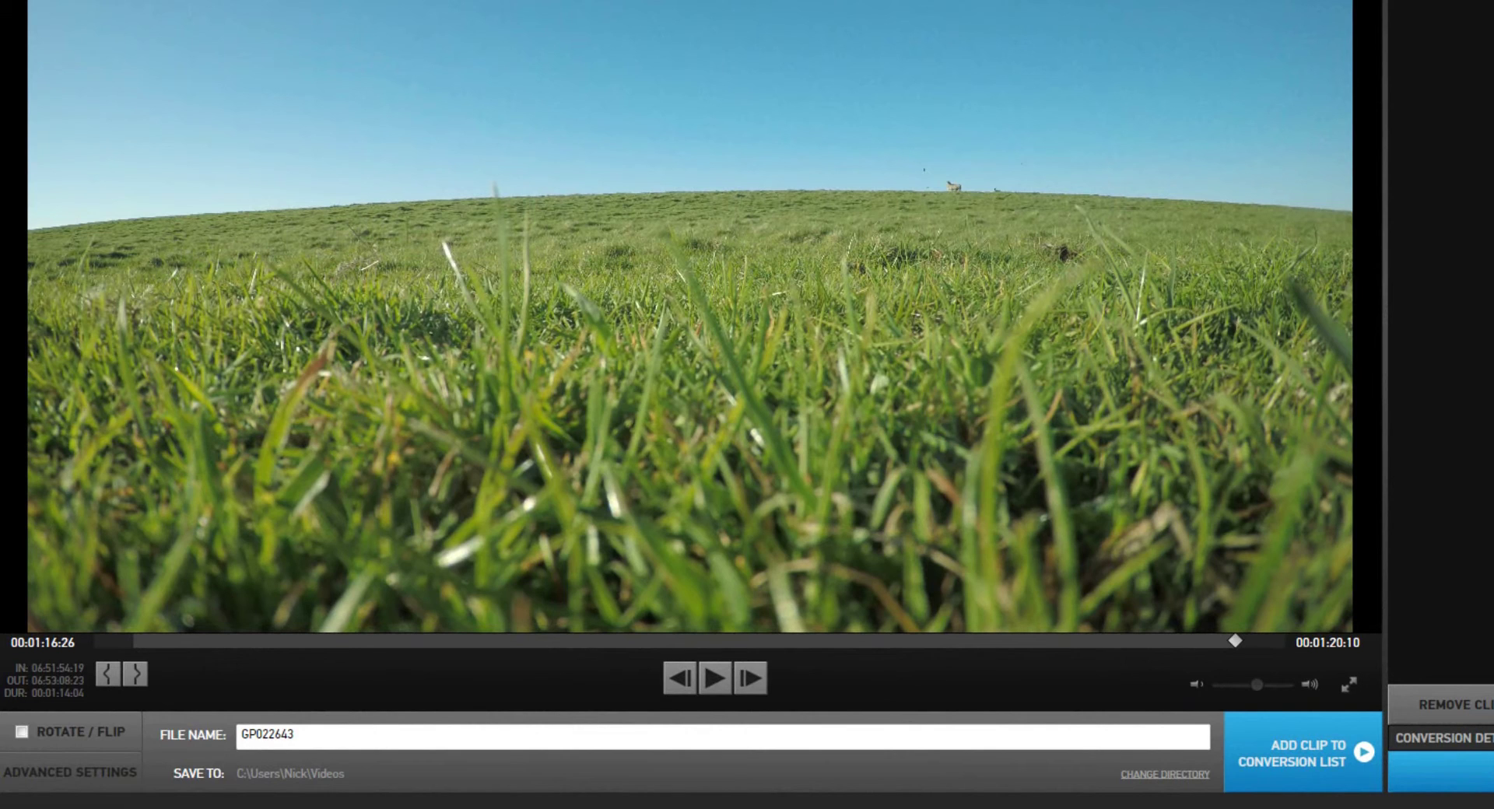
left_click(20, 736)
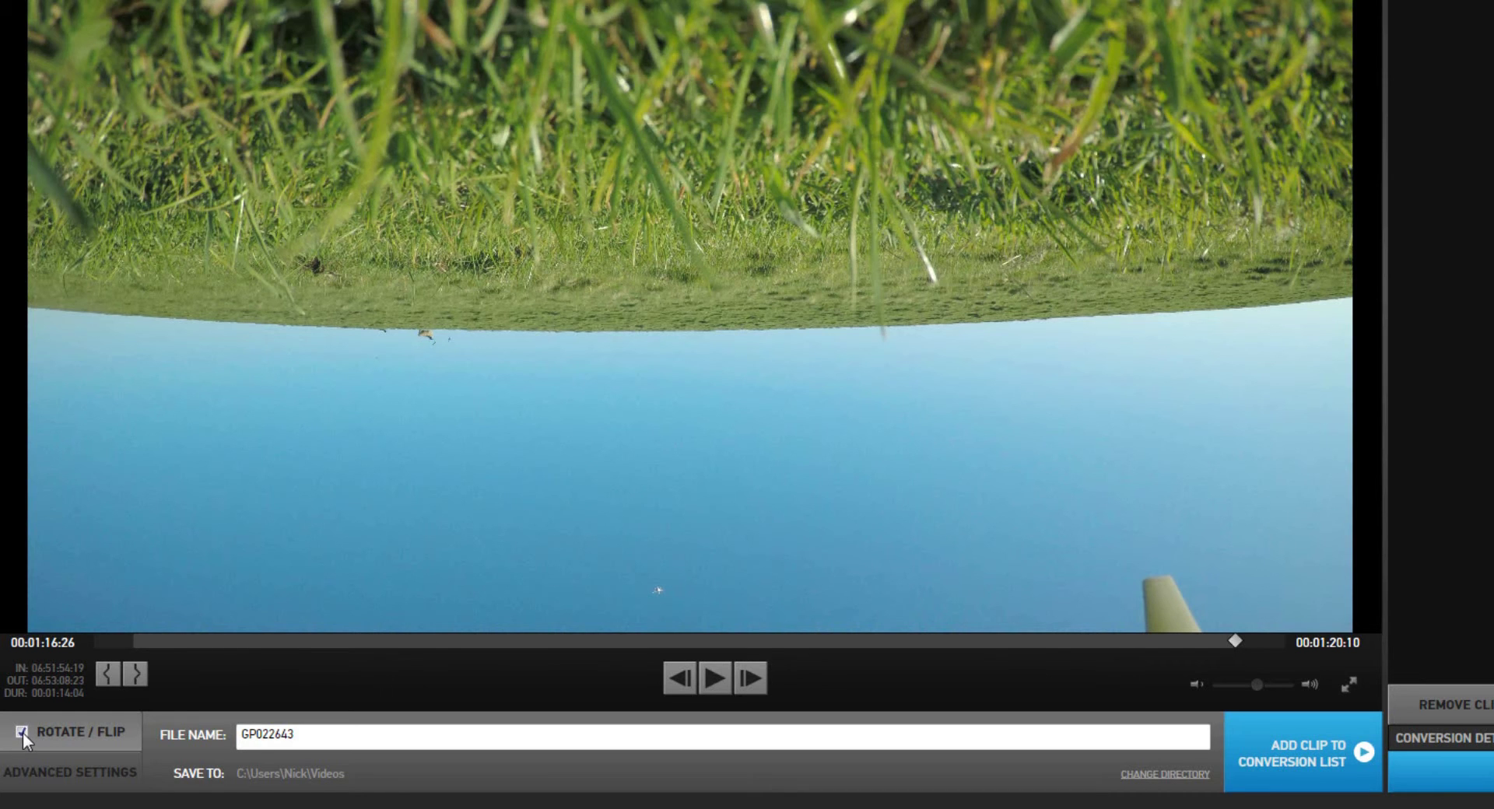
left_click(22, 732)
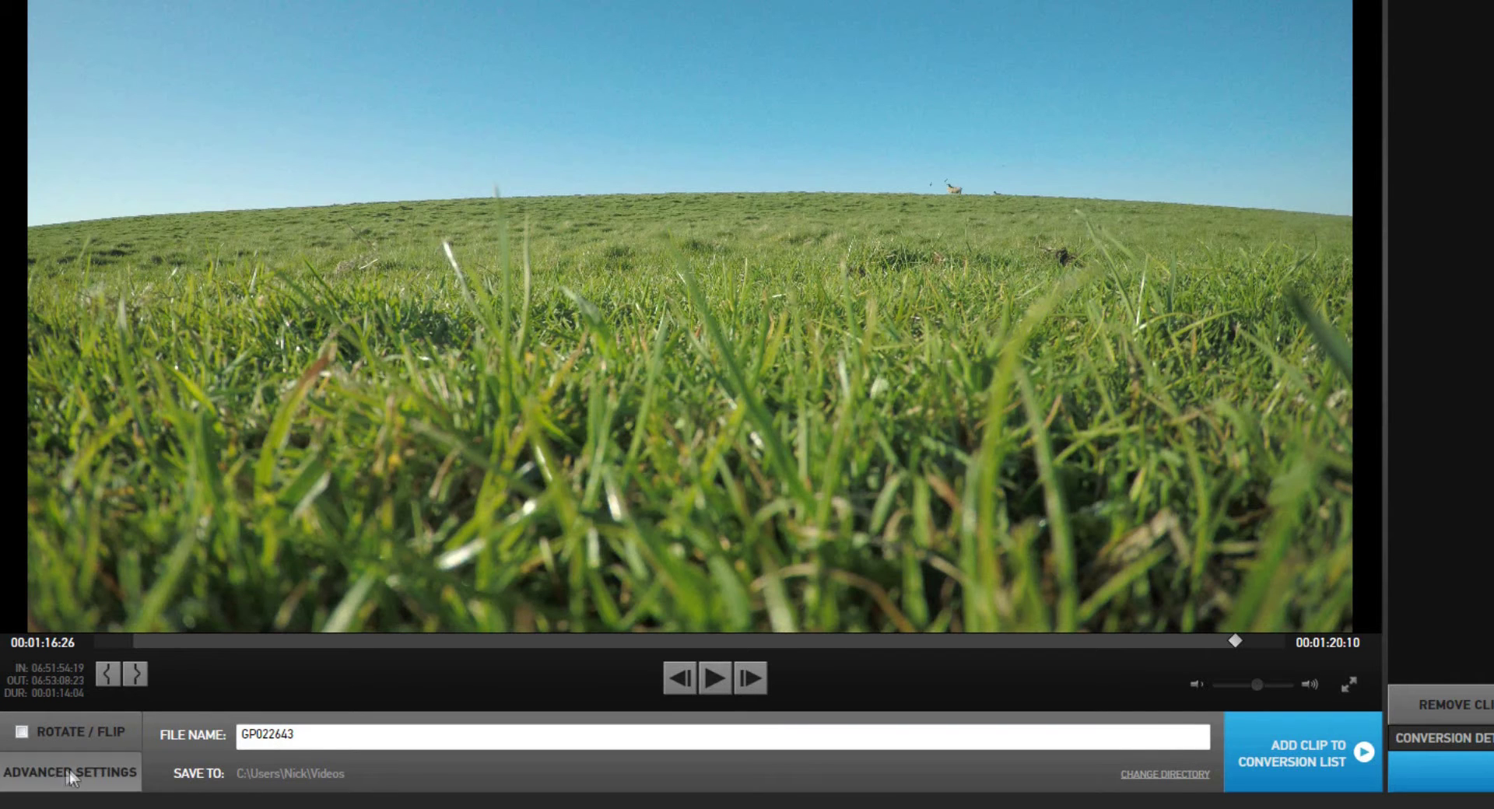
left_click(309, 736)
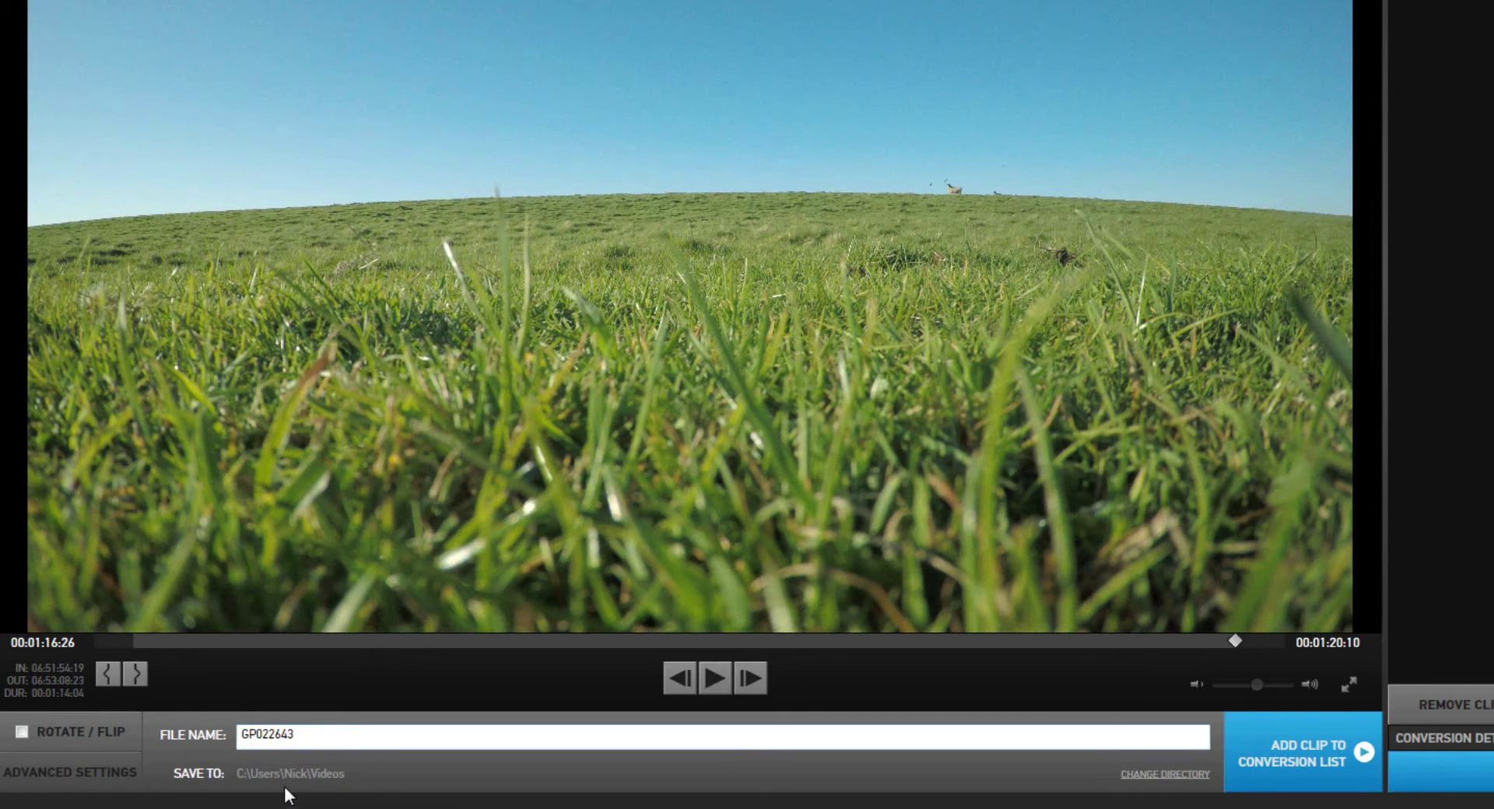
Make a new folder 'Test Video Go Pro Studio' on C: and set it as the output destination.
left_click(1164, 774)
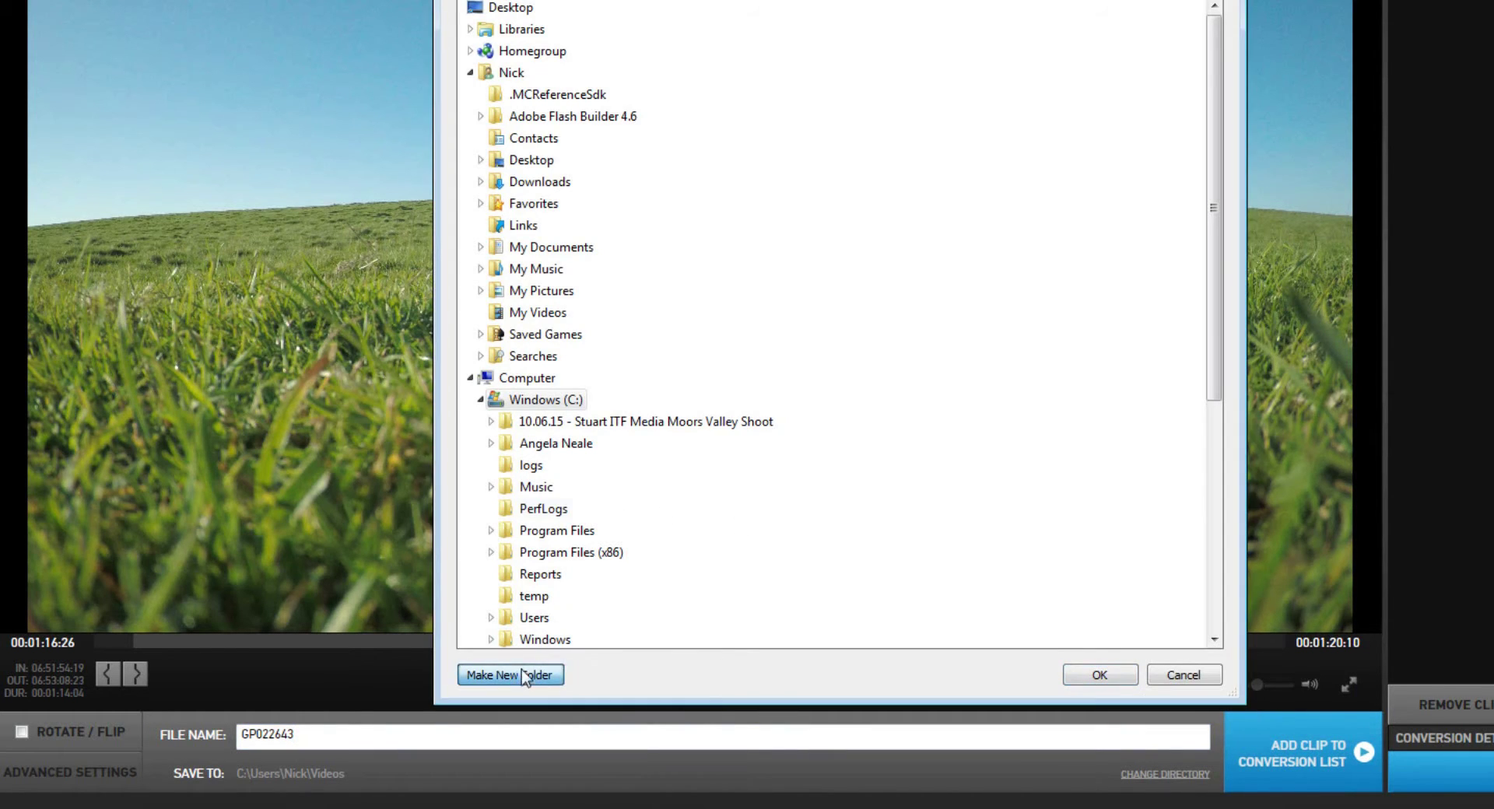
left_click(526, 675)
type("T")
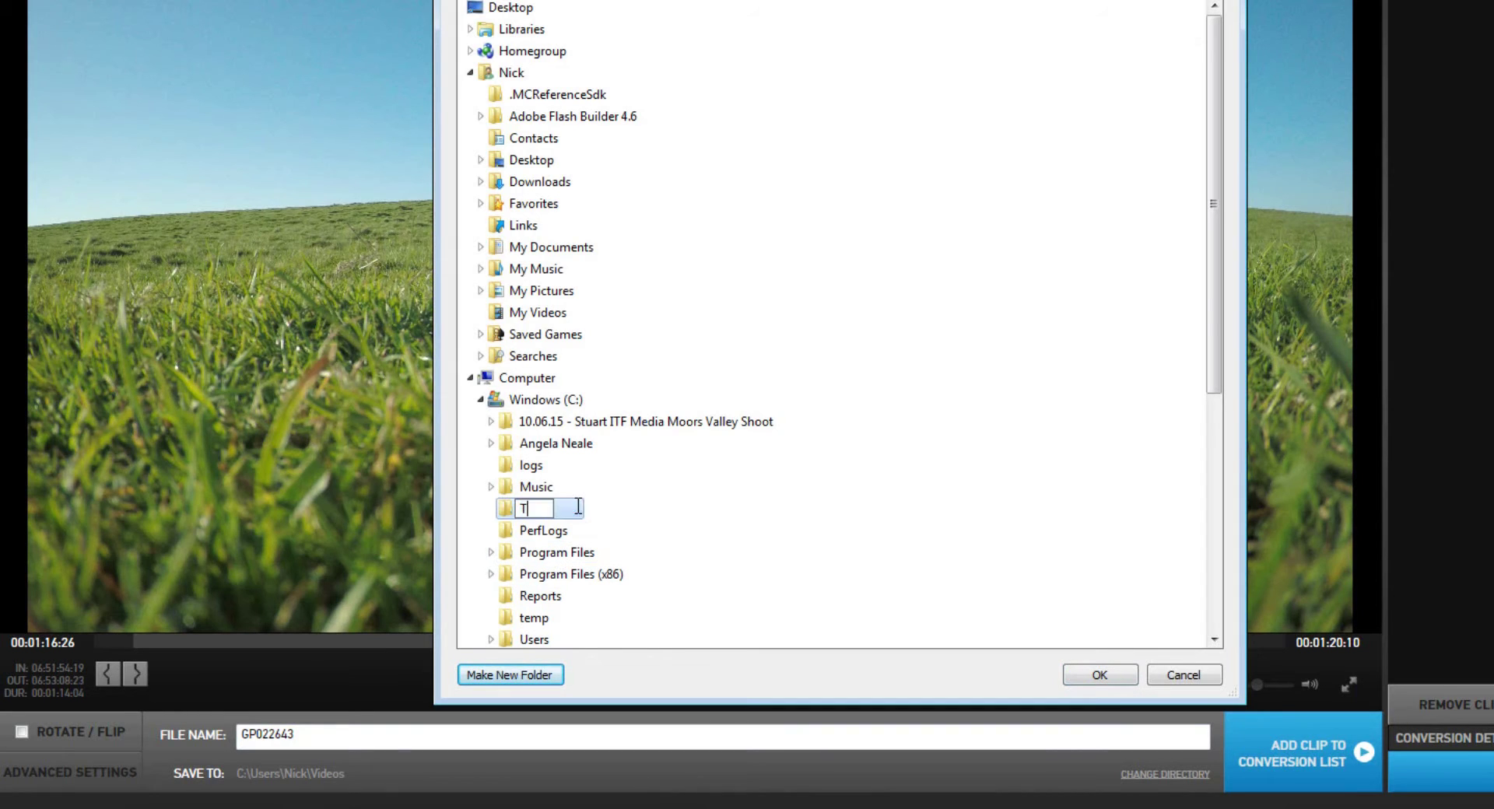
type("est Video Go Pro")
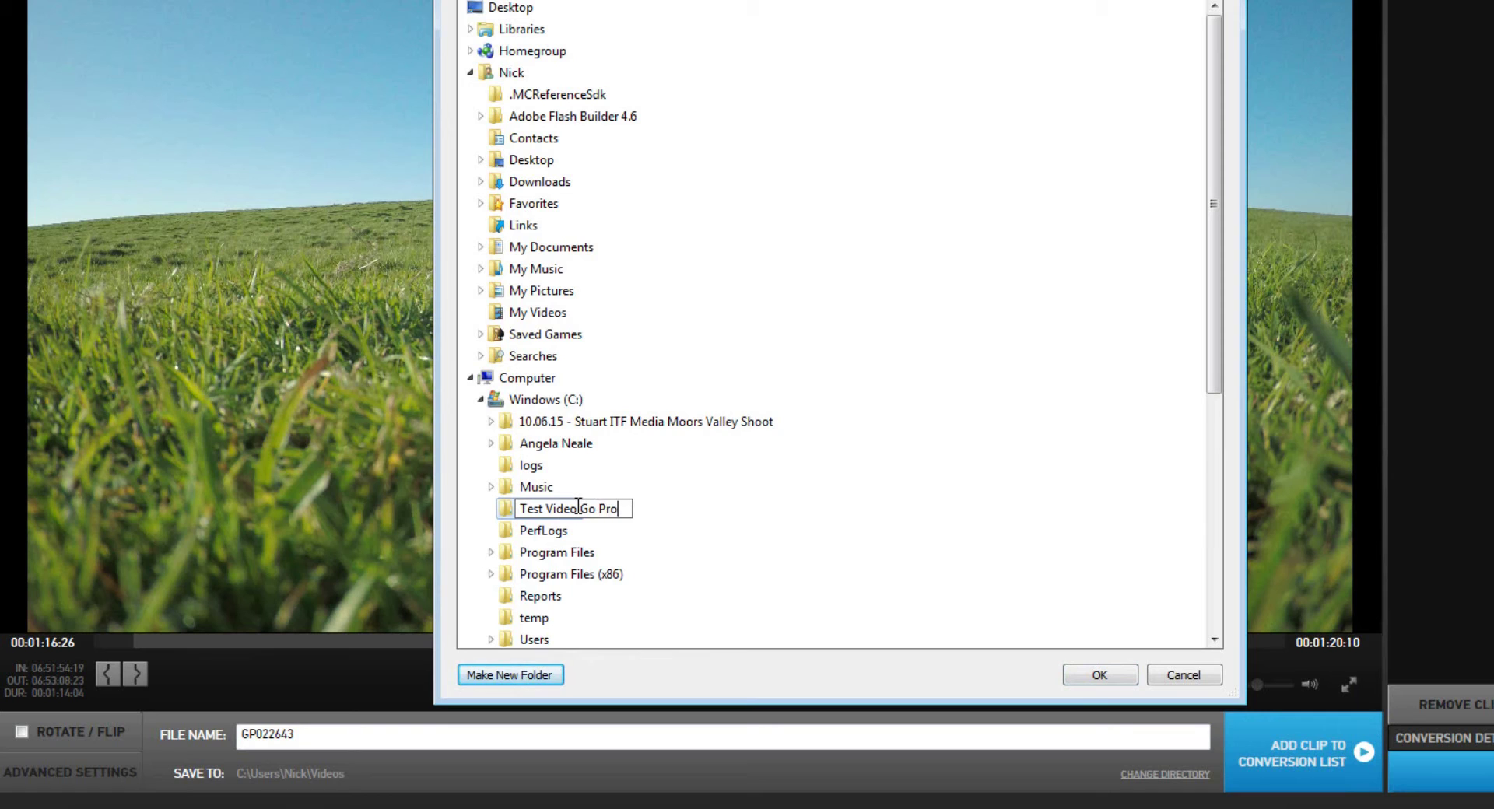
type(" Studio")
key("Return")
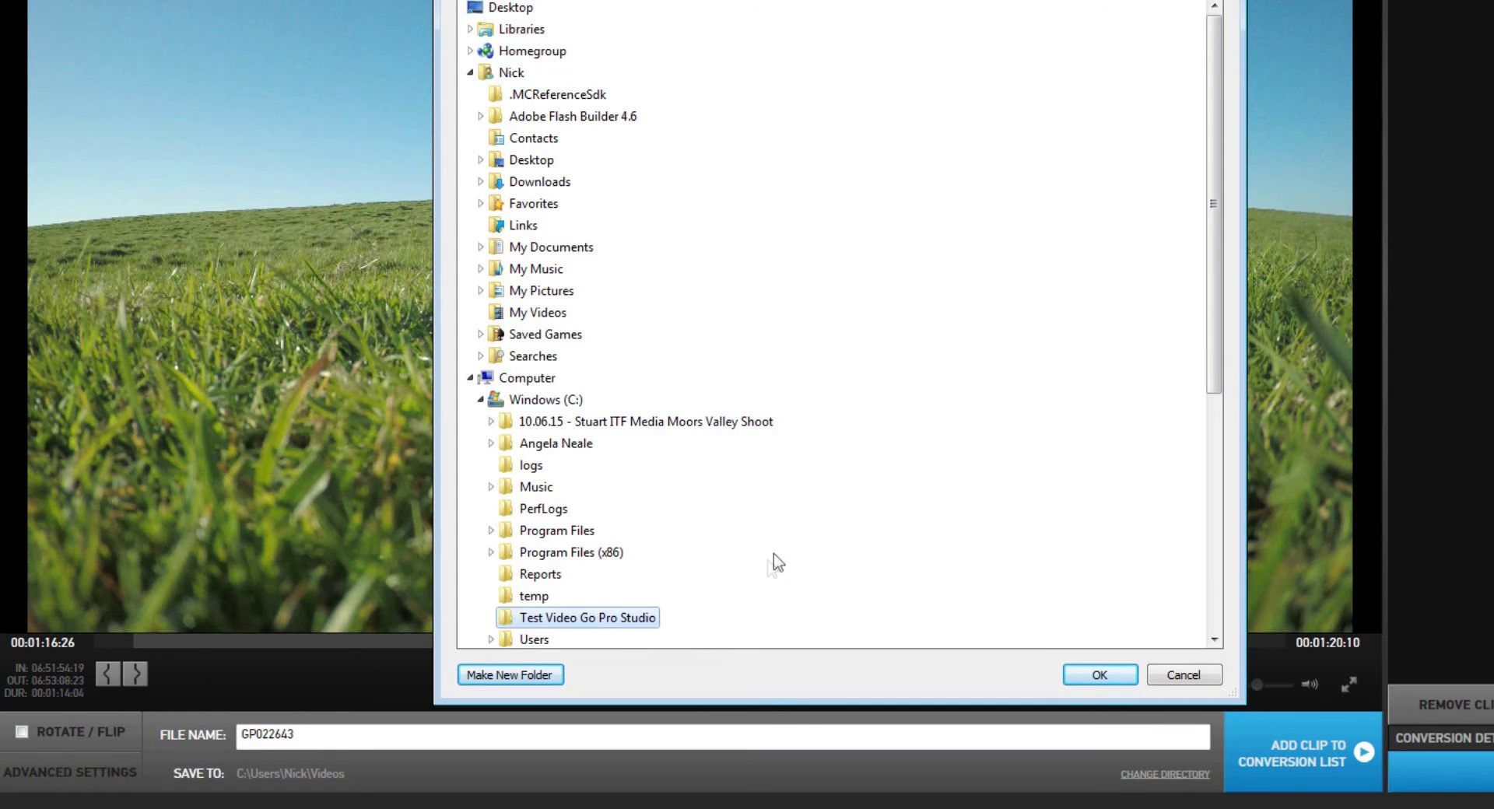
scroll(767, 566, "down", 2)
left_click(1093, 675)
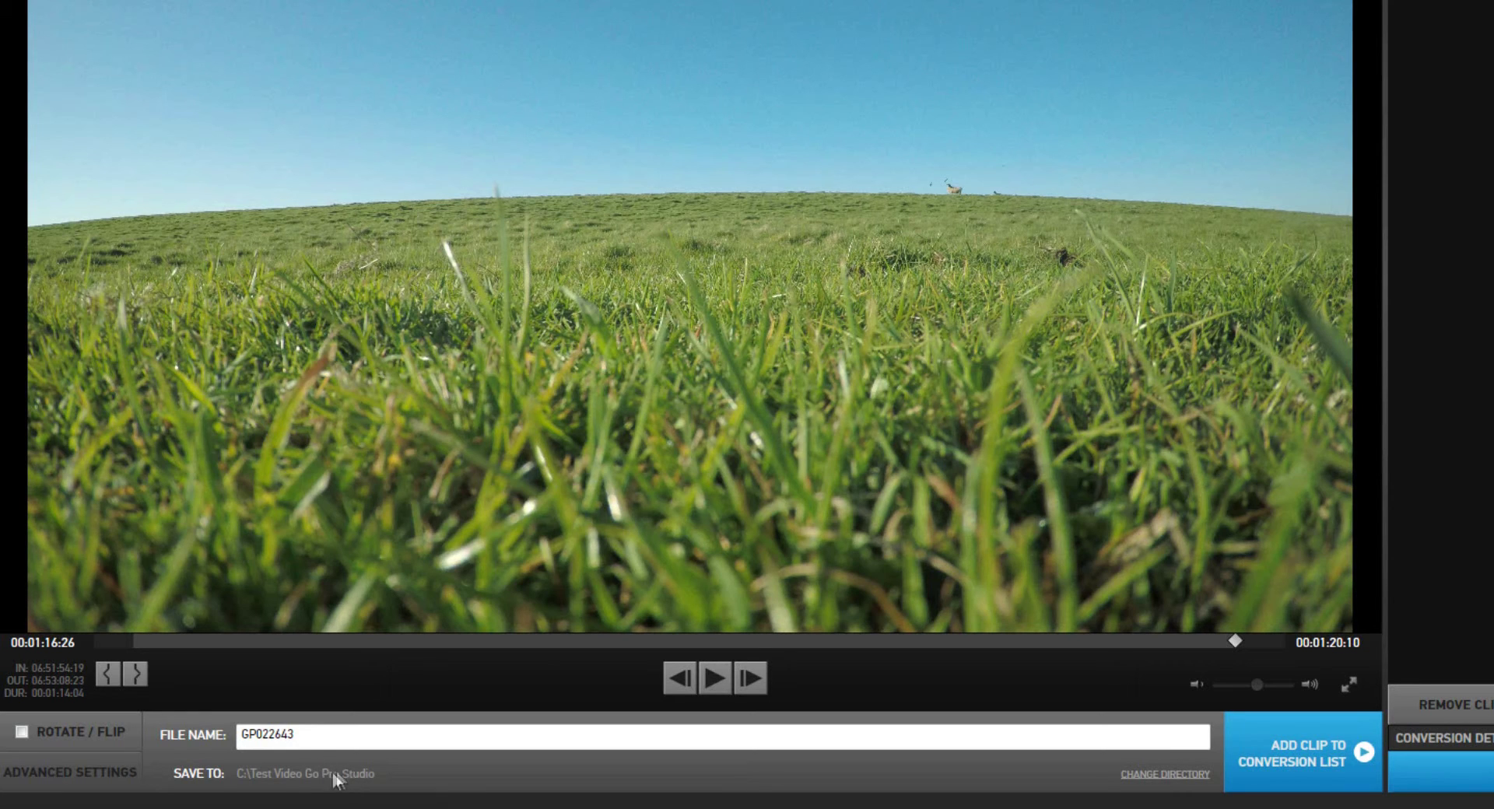
Open Advanced Settings and review Image Size options, keeping Source (3840x2160).
left_click(55, 780)
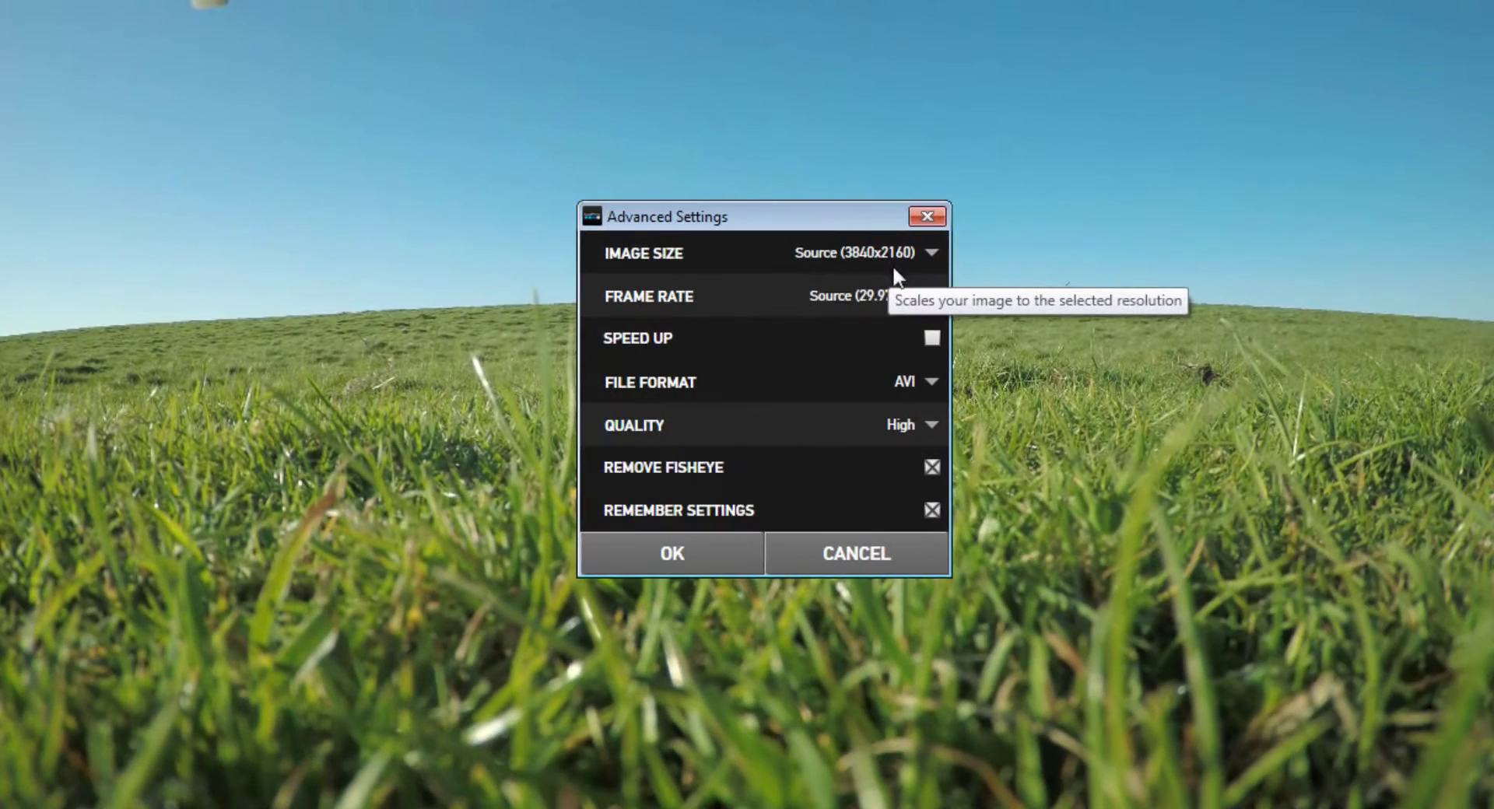
left_click(931, 253)
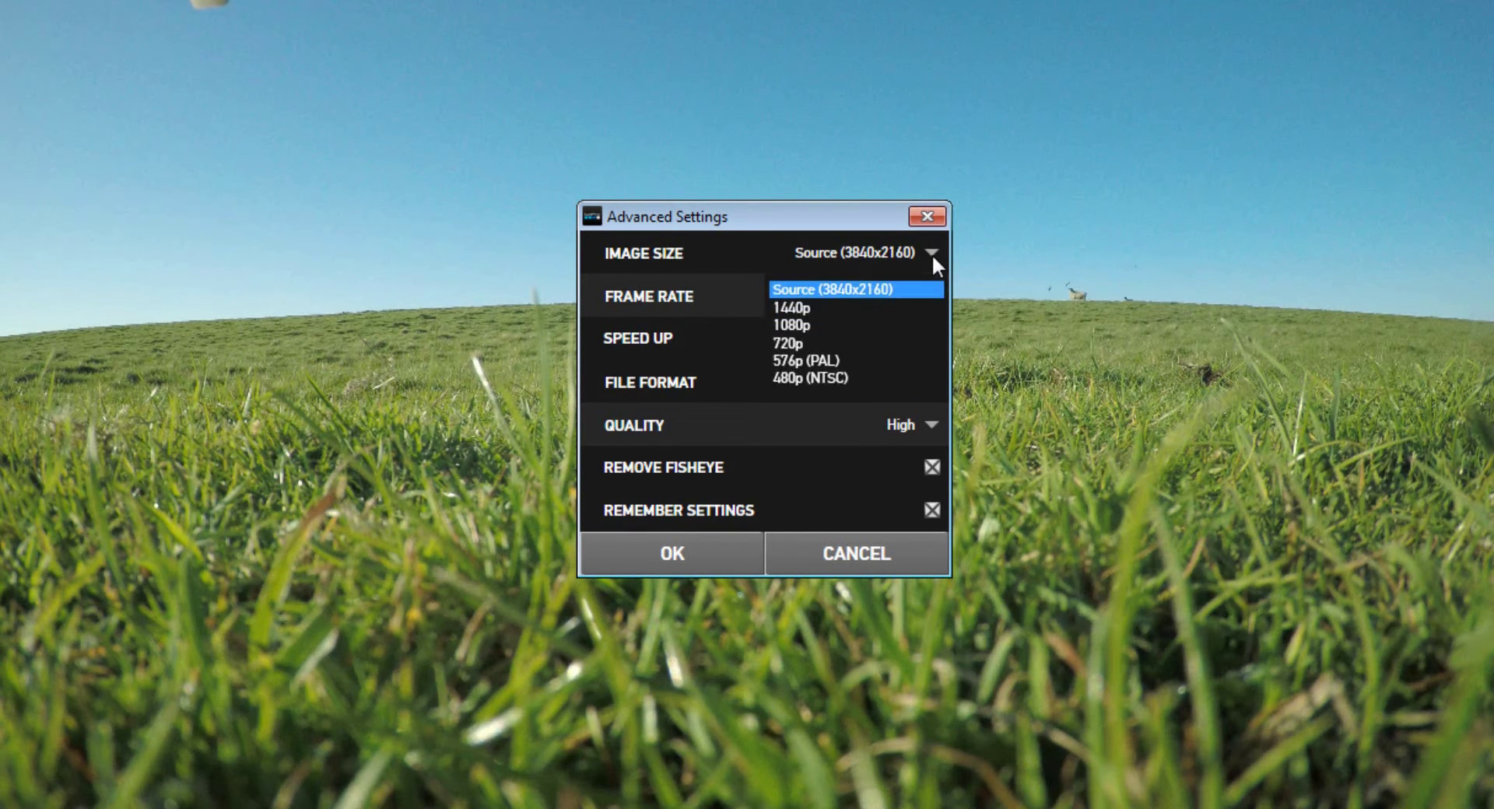
left_click(931, 254)
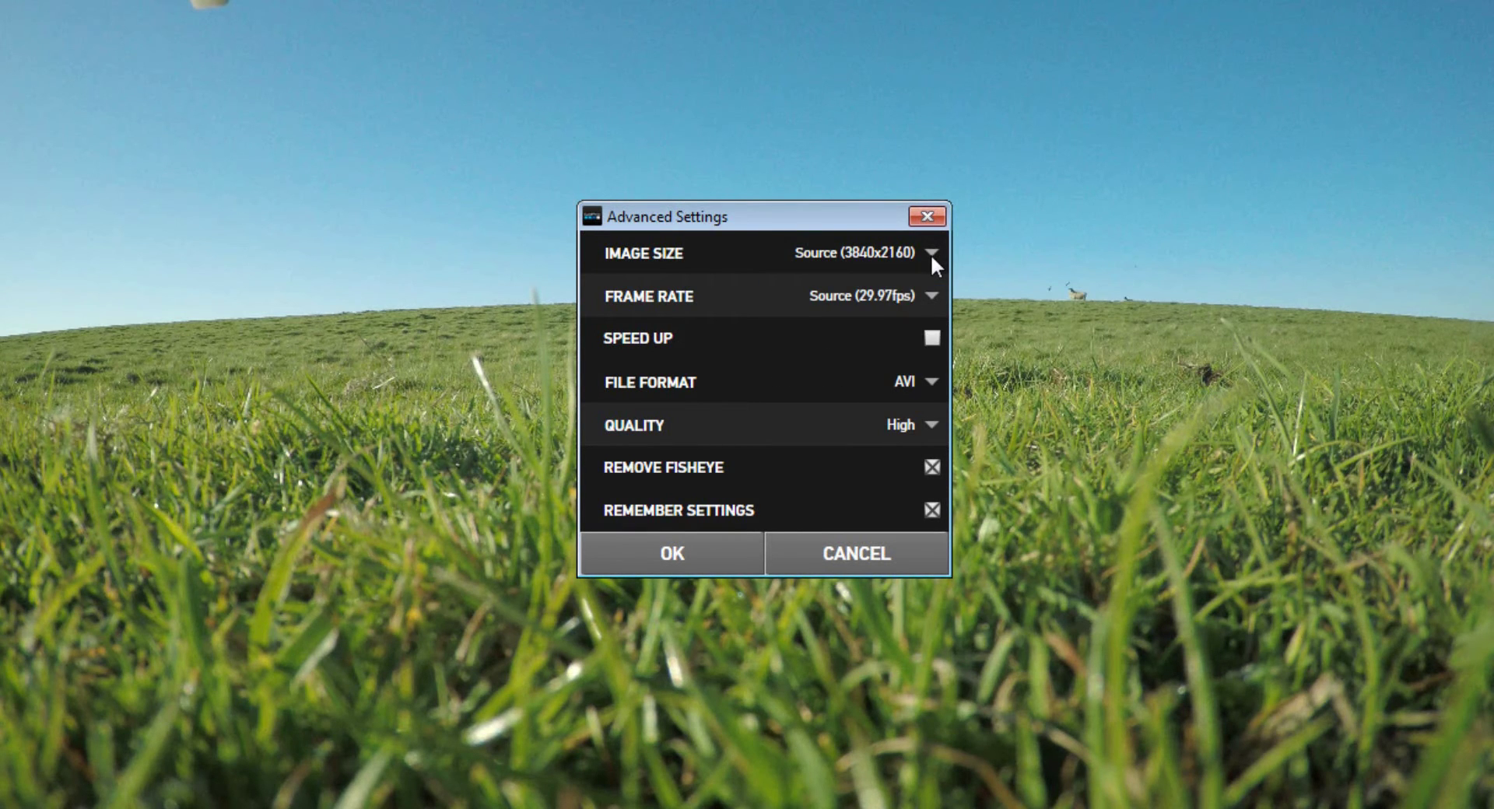
left_click(931, 253)
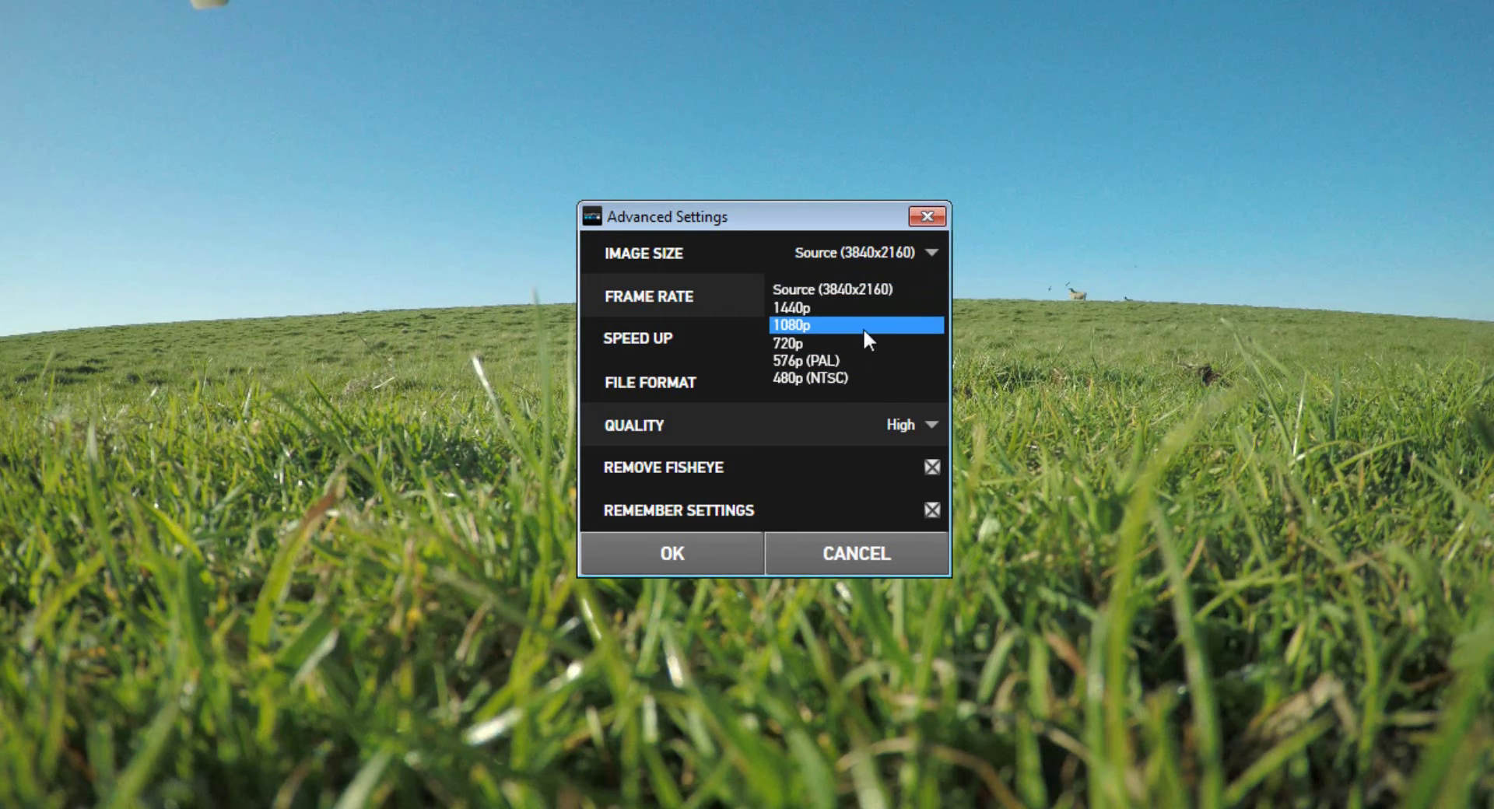
left_click(934, 253)
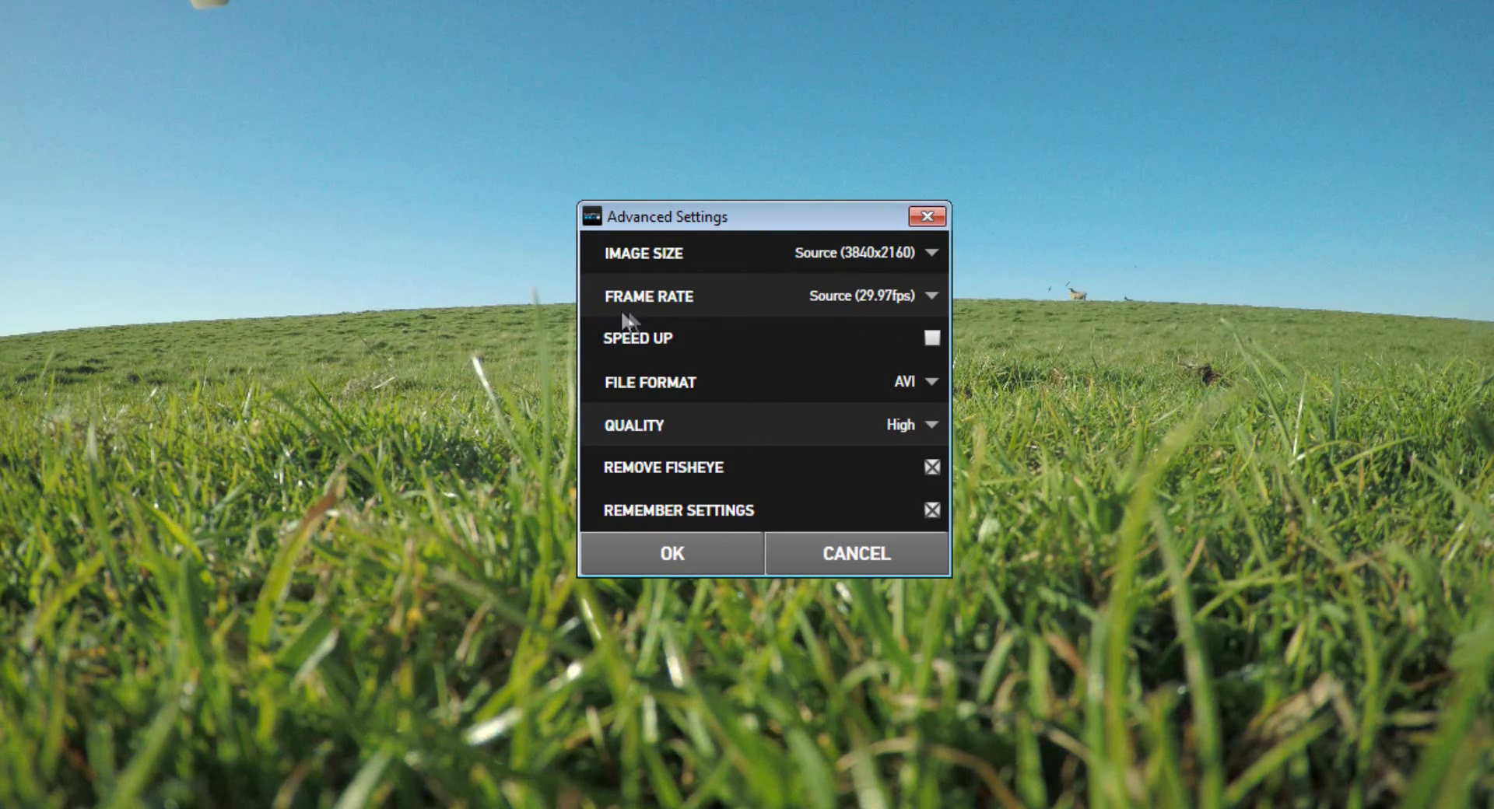
Review the Frame Rate, File Format and Quality lists, keeping source rate, AVI and High.
left_click(934, 296)
left_click(934, 295)
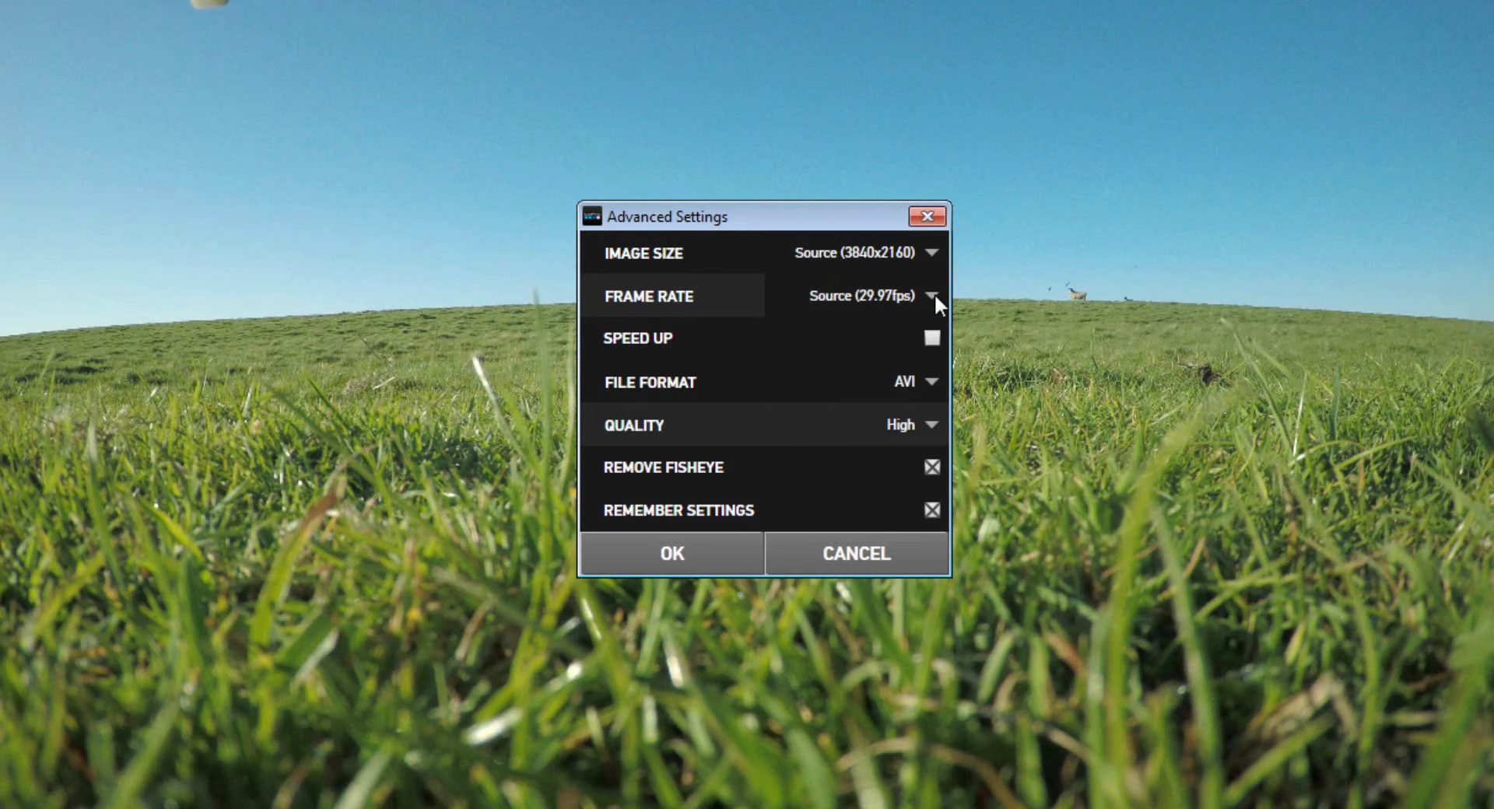
left_click(935, 297)
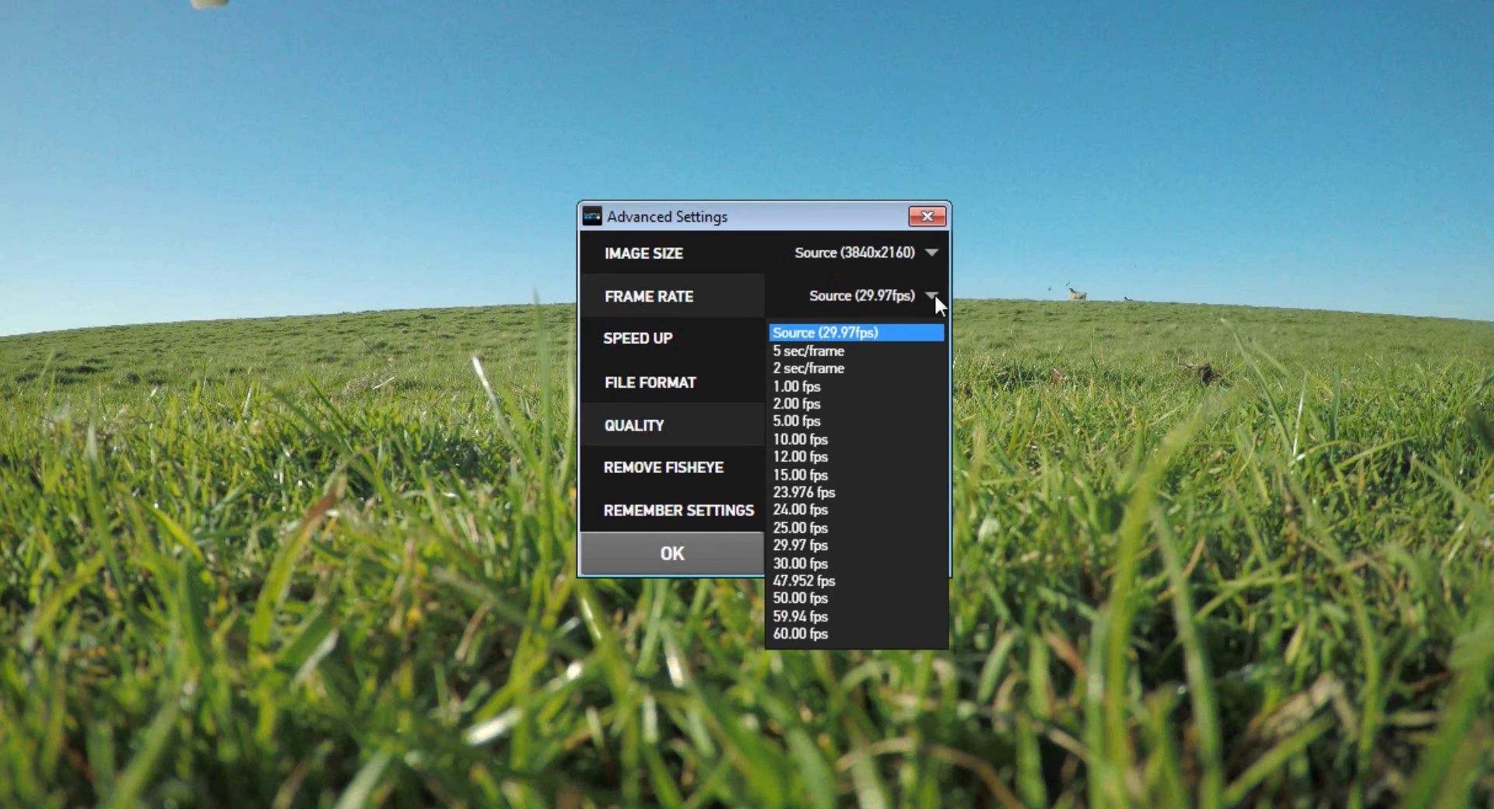
left_click(934, 296)
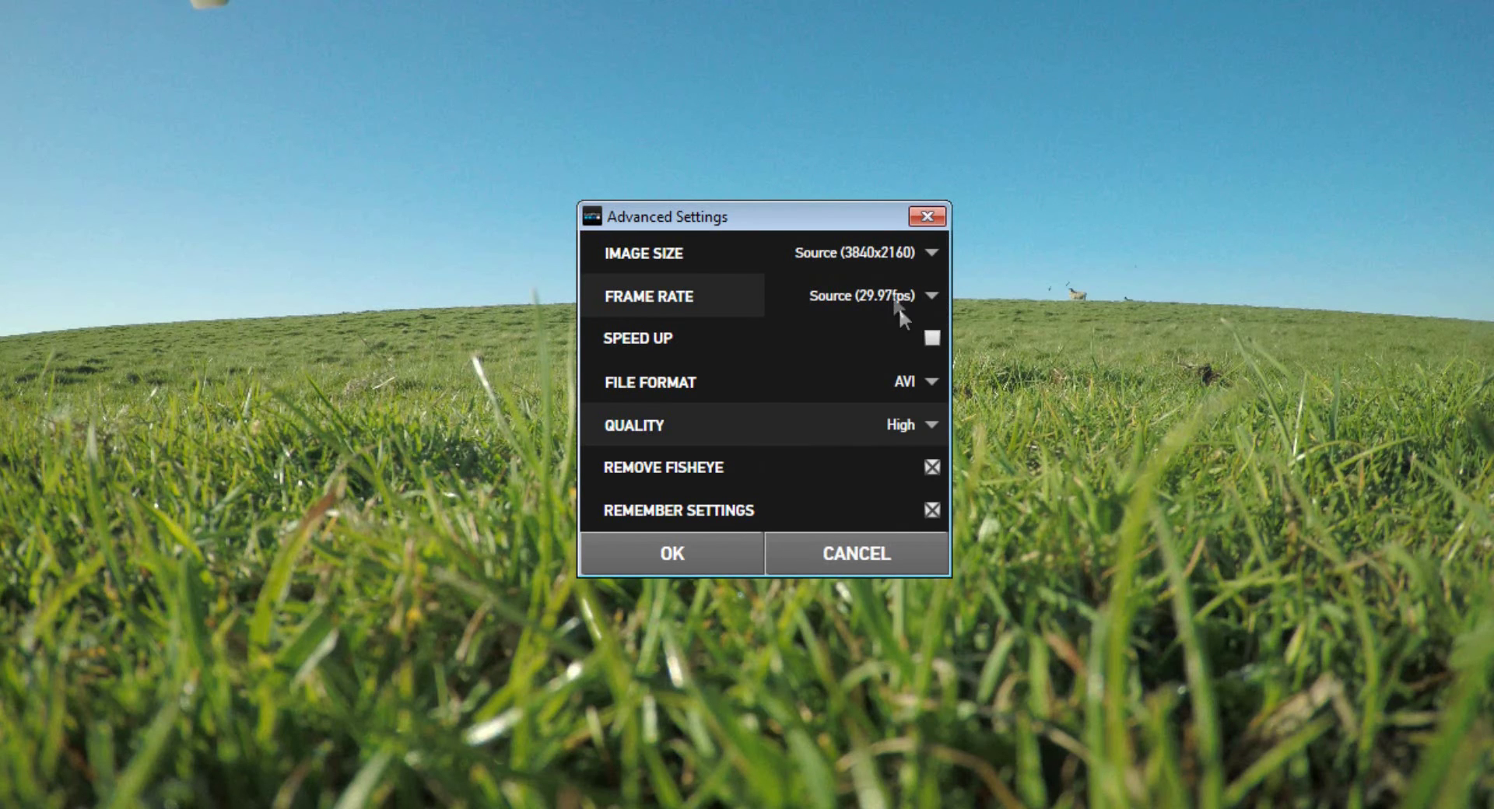
left_click(933, 382)
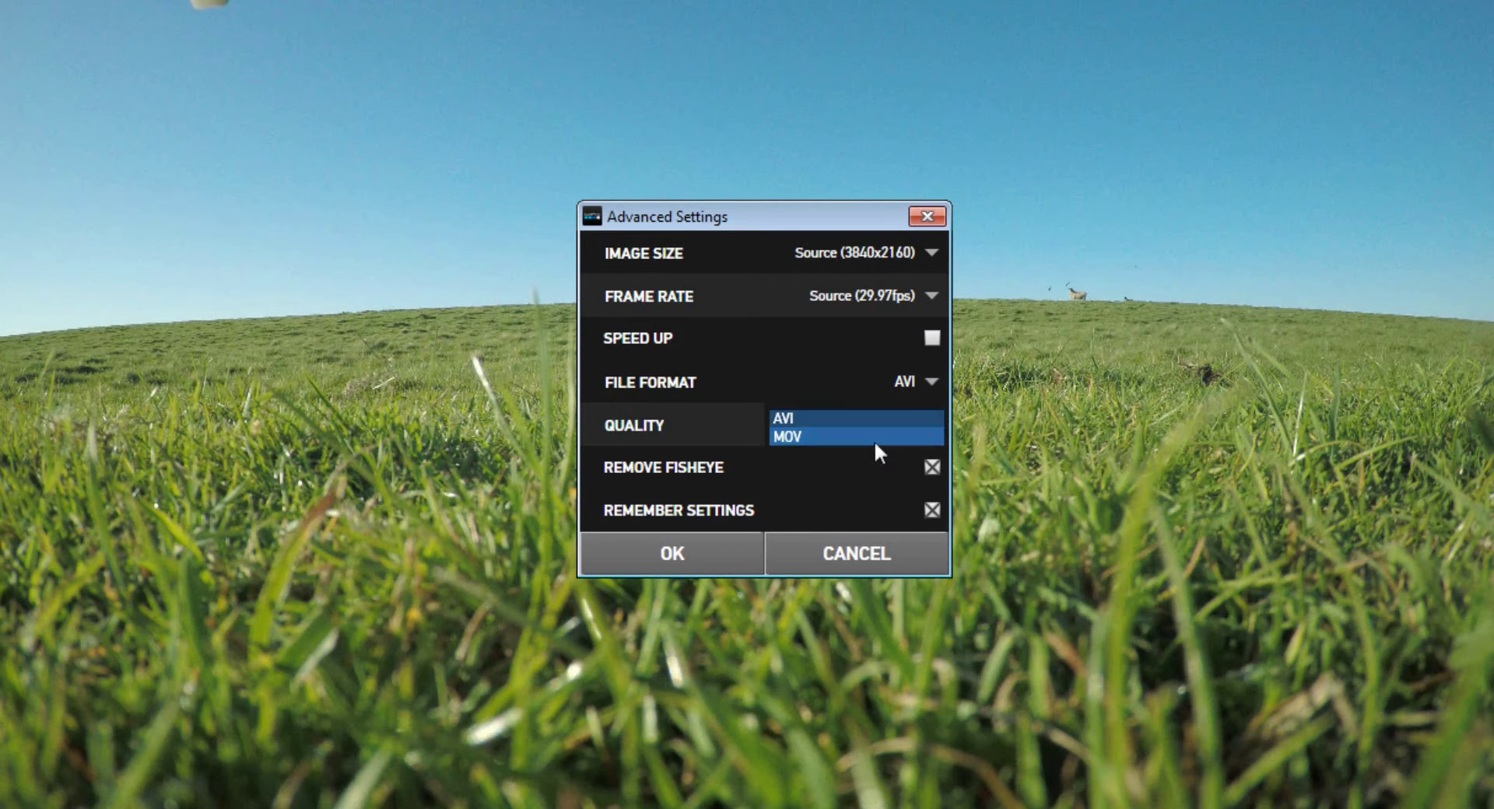
left_click(933, 382)
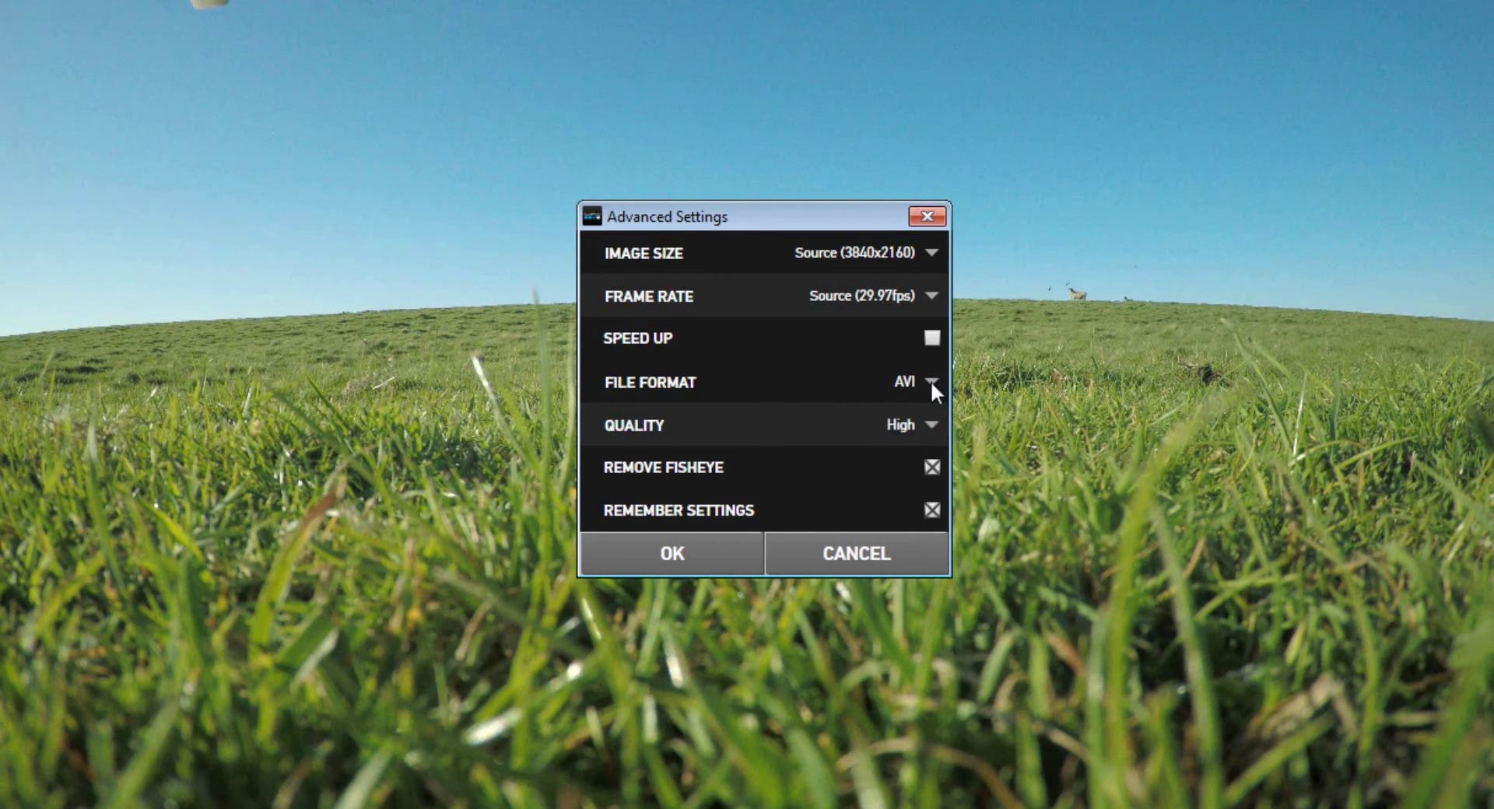
left_click(929, 425)
left_click(930, 425)
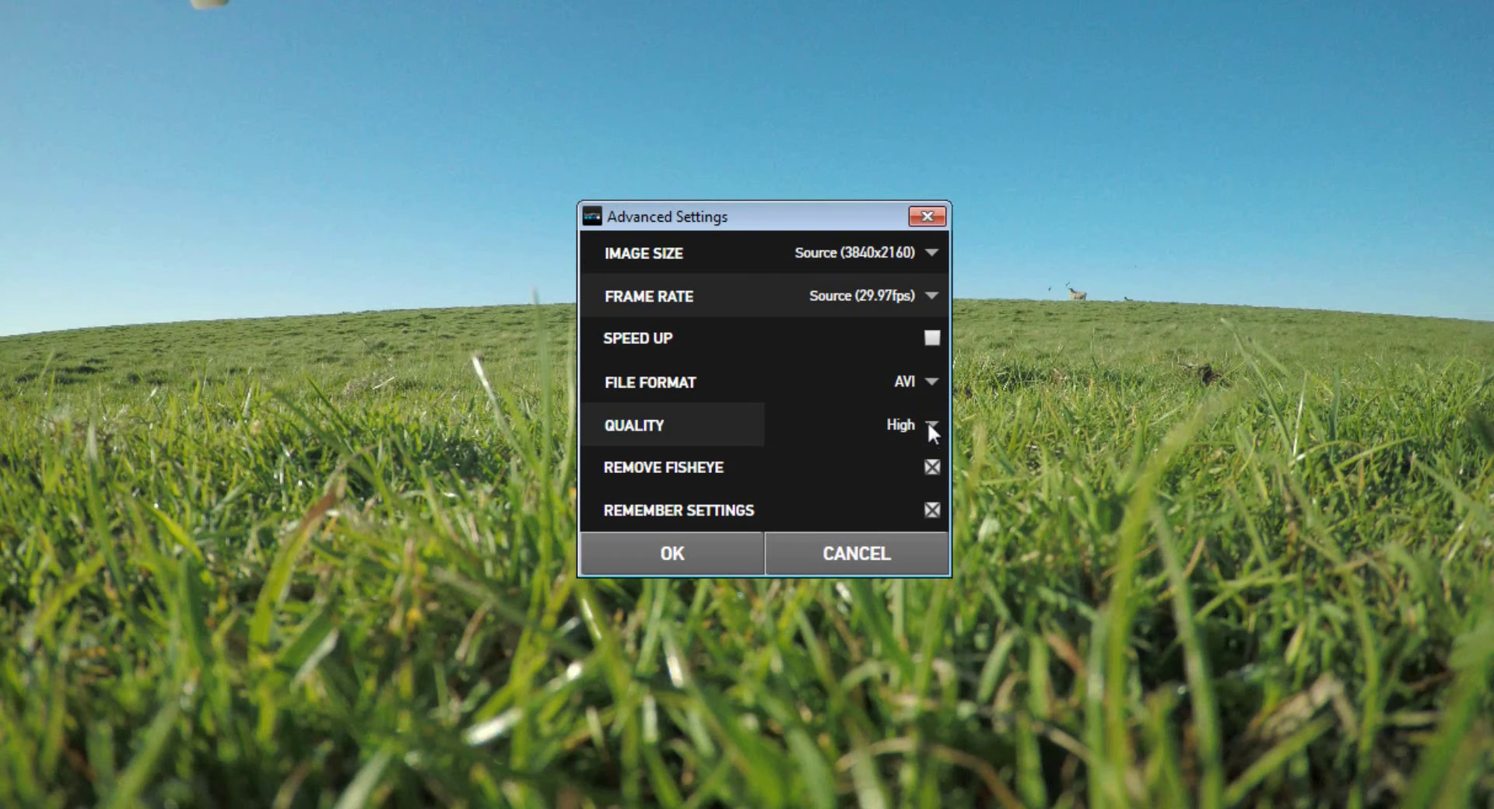
Toggle Remove Fisheye off and back on, then apply the conversion settings.
left_click(931, 466)
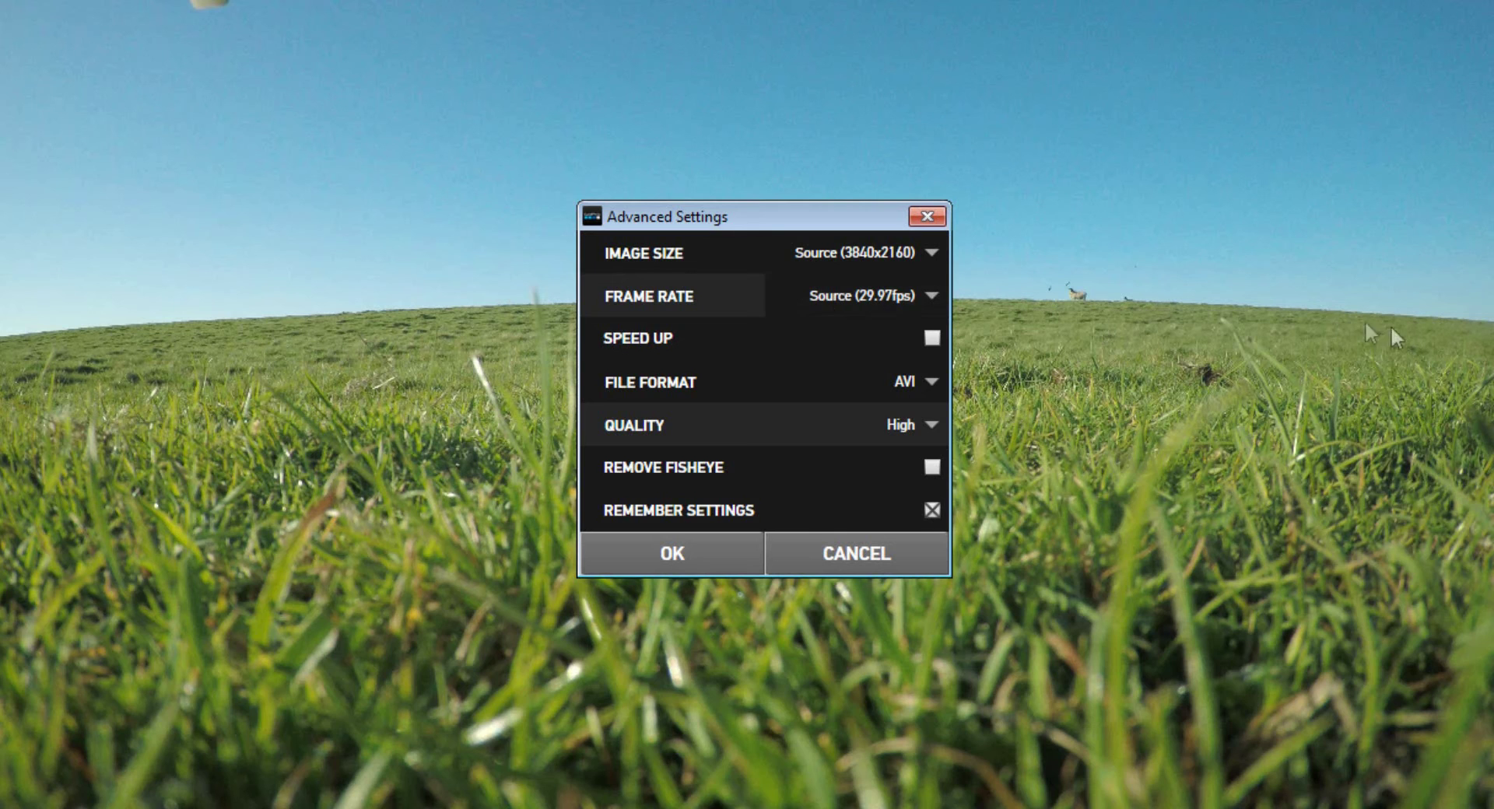
left_click(931, 467)
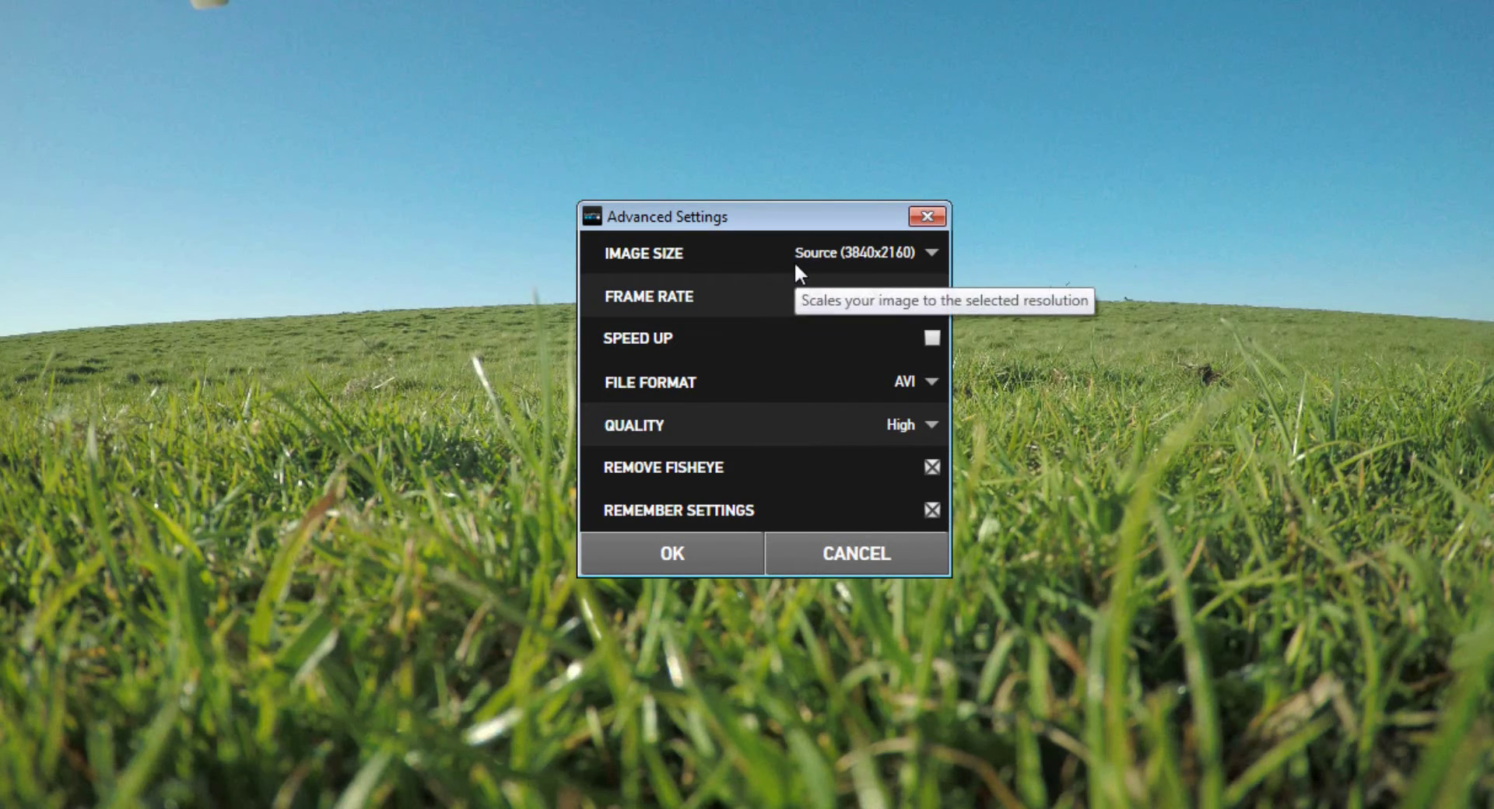
left_click(698, 565)
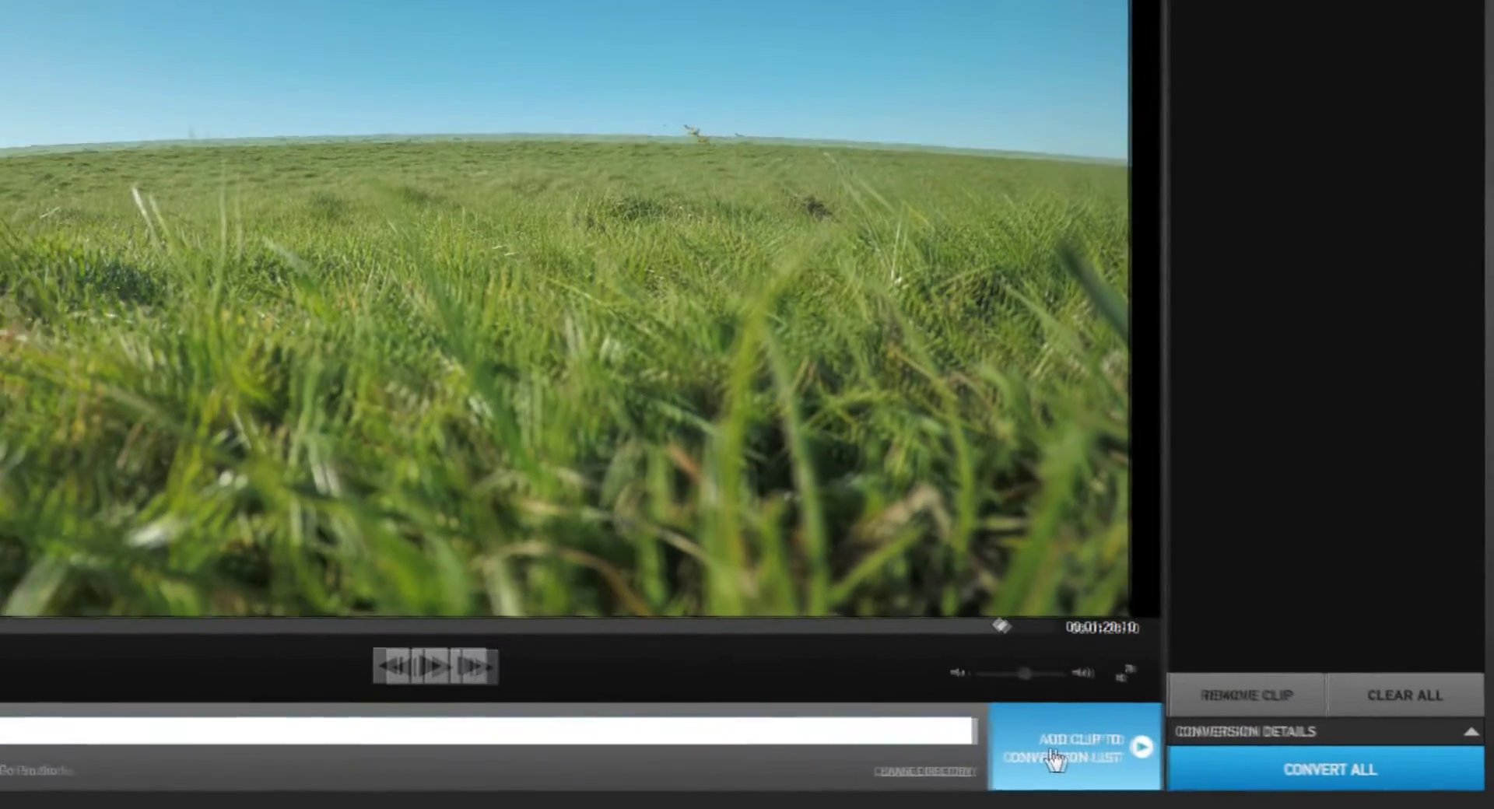
Add the trimmed GP022643 clip to the conversion list.
left_click(1191, 773)
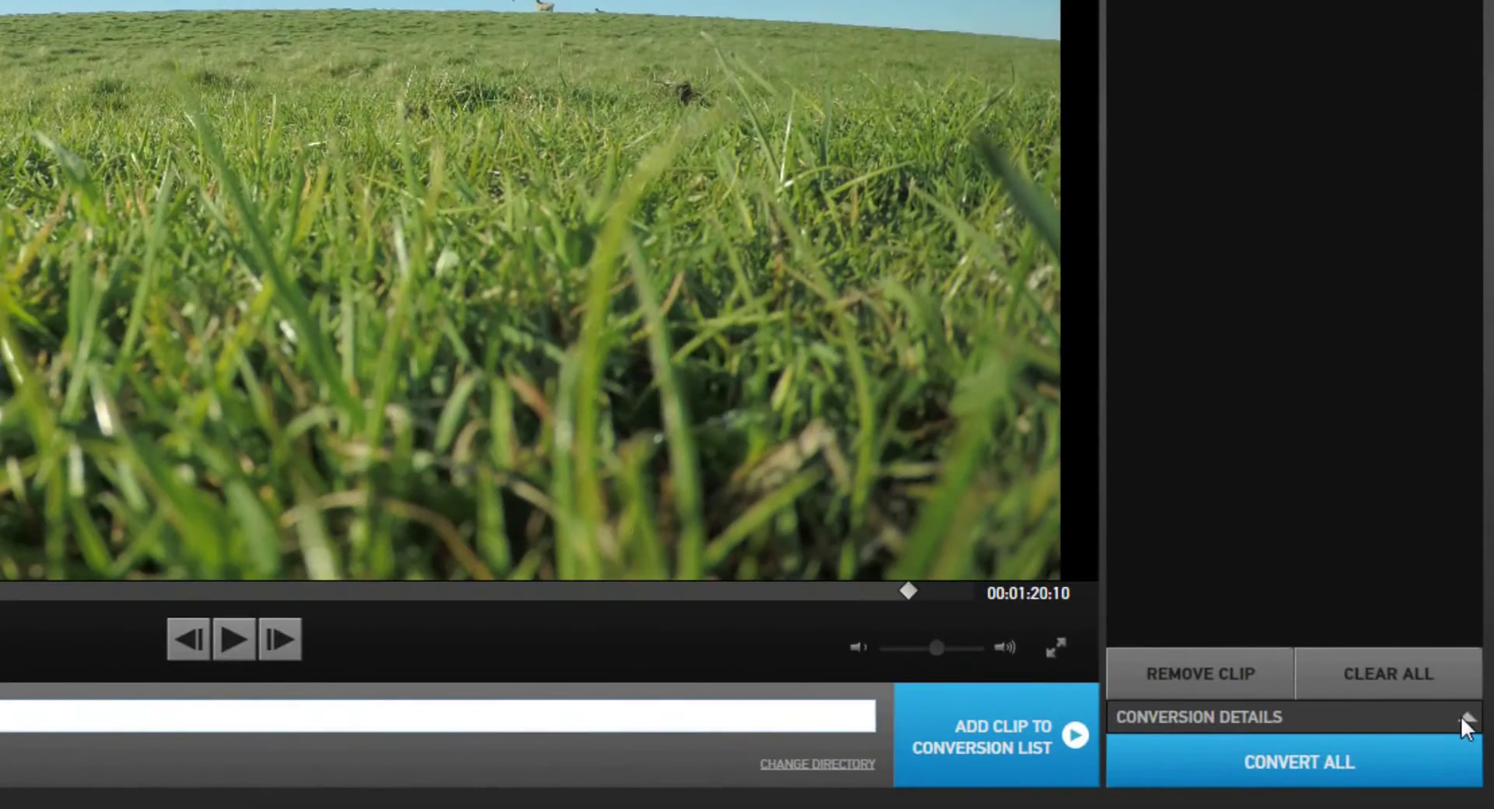
Show the conversion details and convert GP022643 to AVI at 3840 x 2160, 29.97 fps.
left_click(1465, 723)
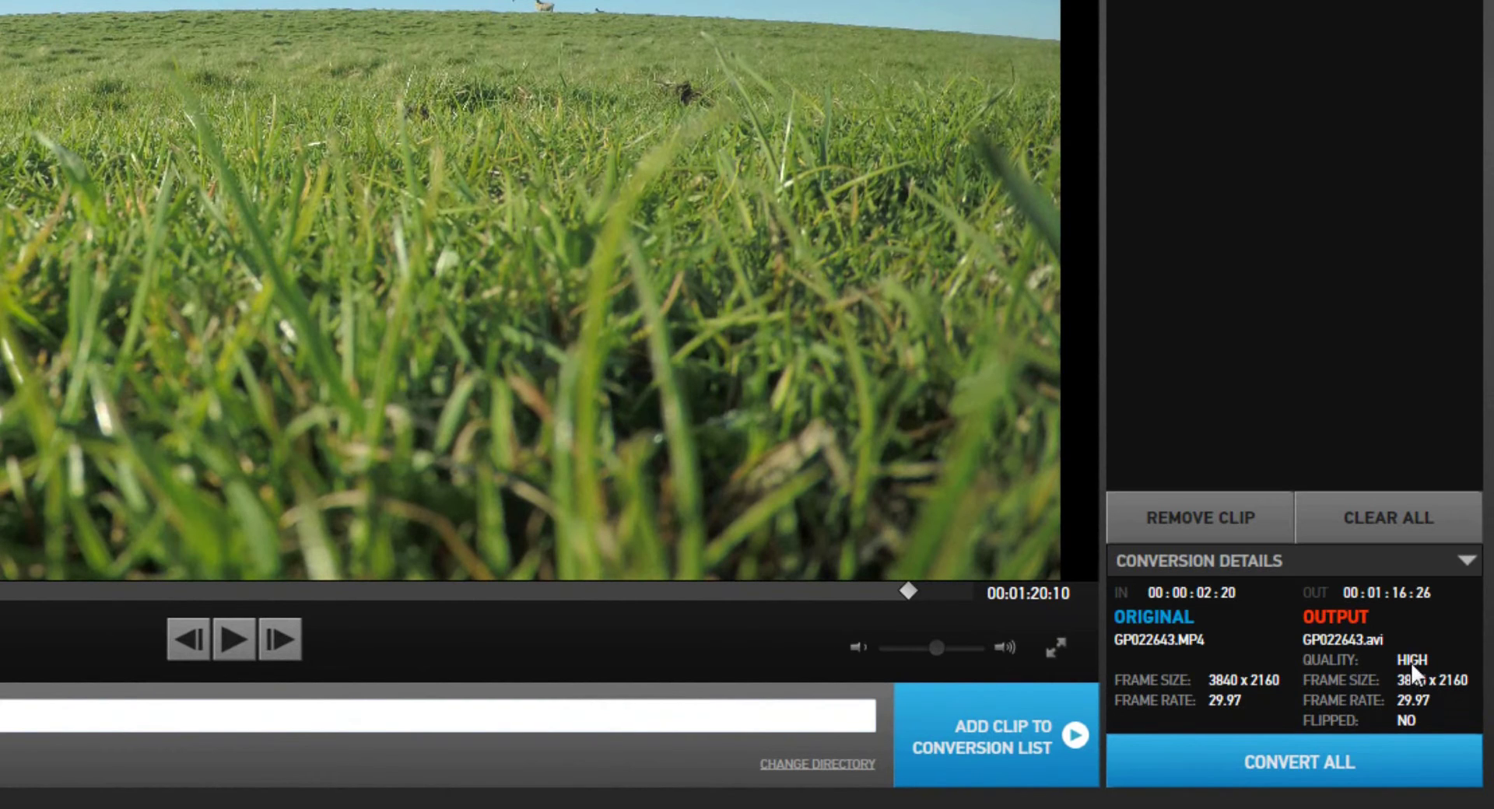
left_click(1321, 766)
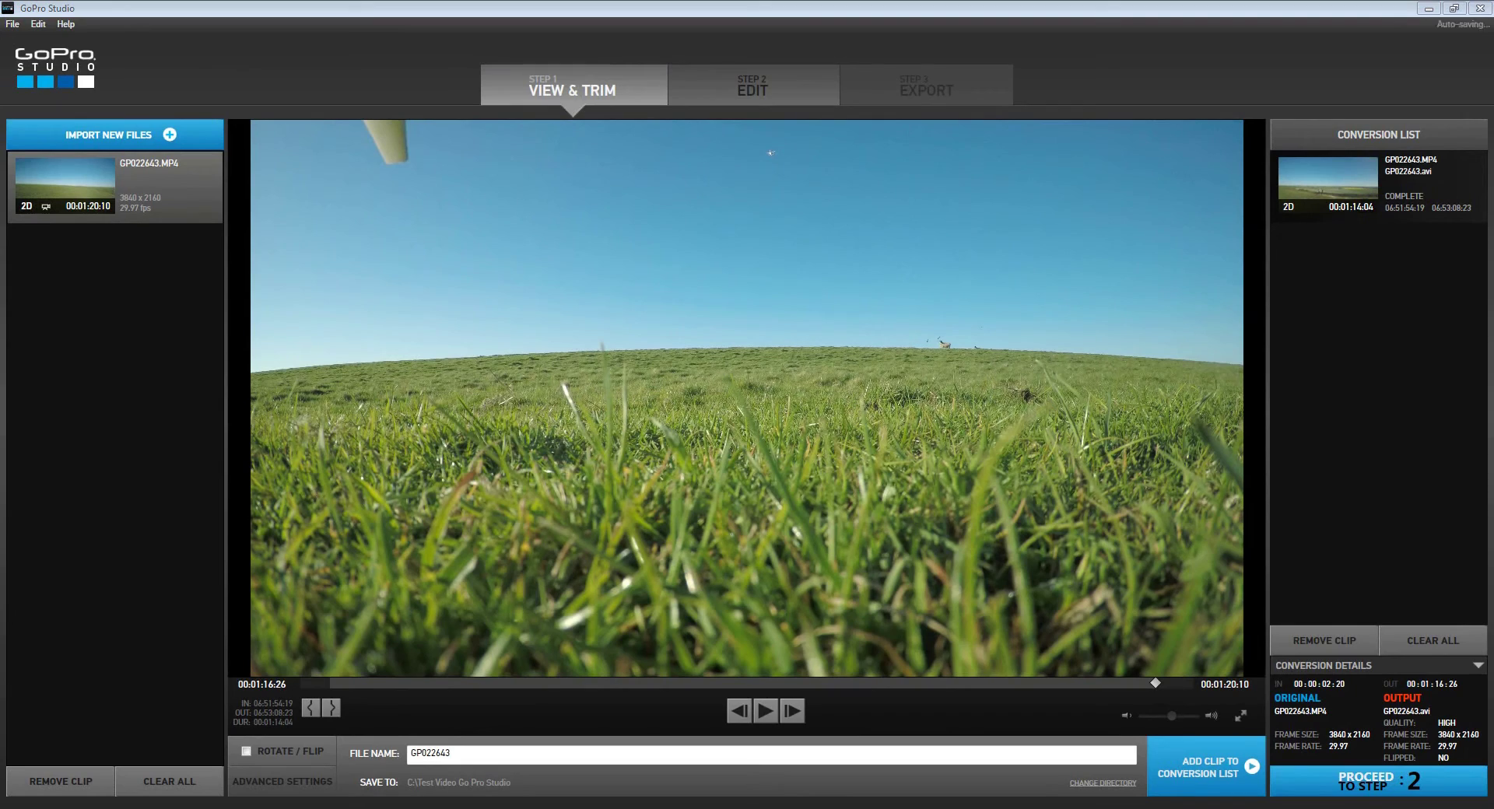
mouse_move(1416, 205)
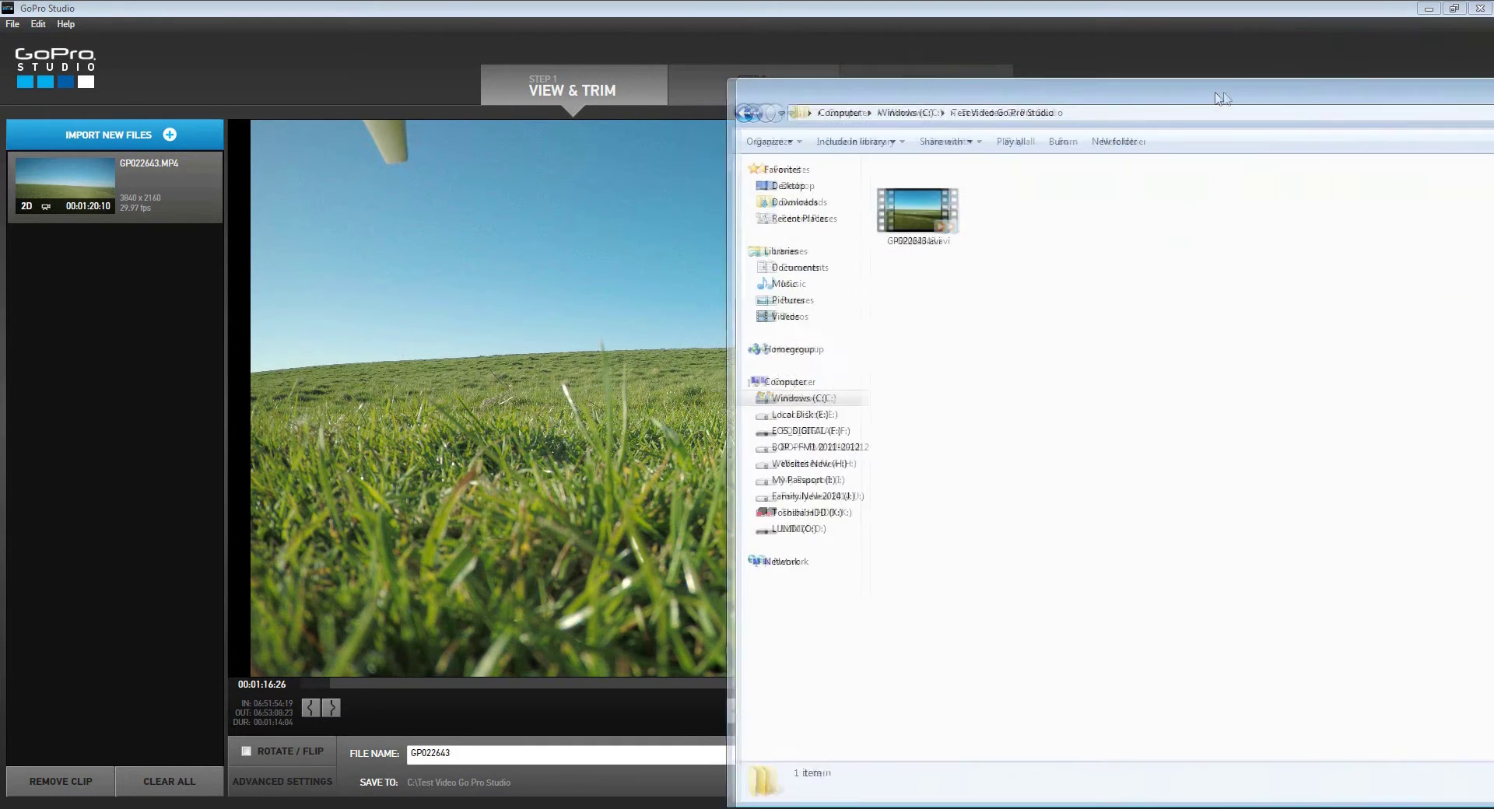
Check GP022643.avi's details (3840 x 2160, 3.83 GB, 00:01:14) in Explorer, then play it.
left_click_drag(1230, 68, 1079, 71)
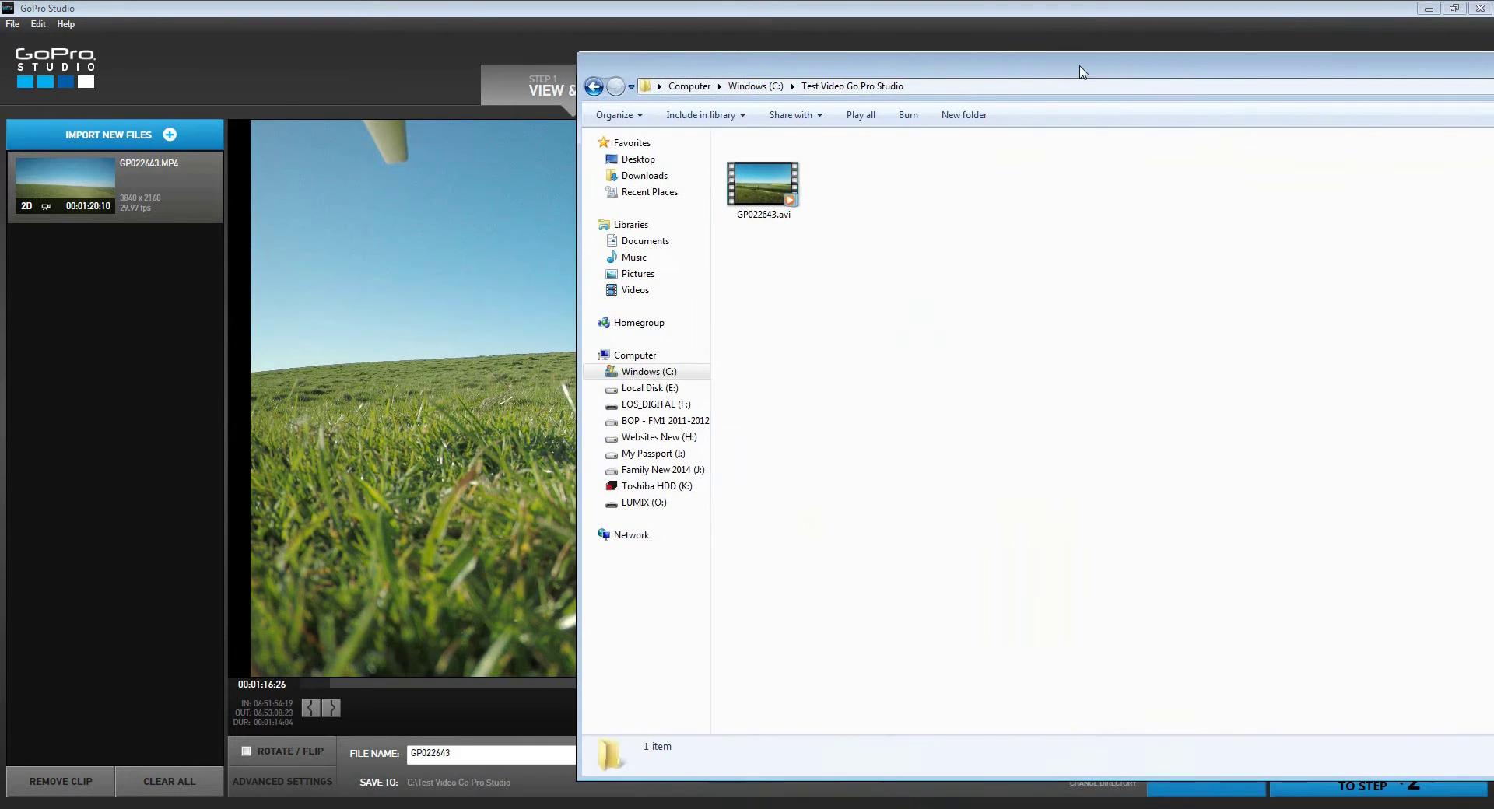
left_click(747, 199)
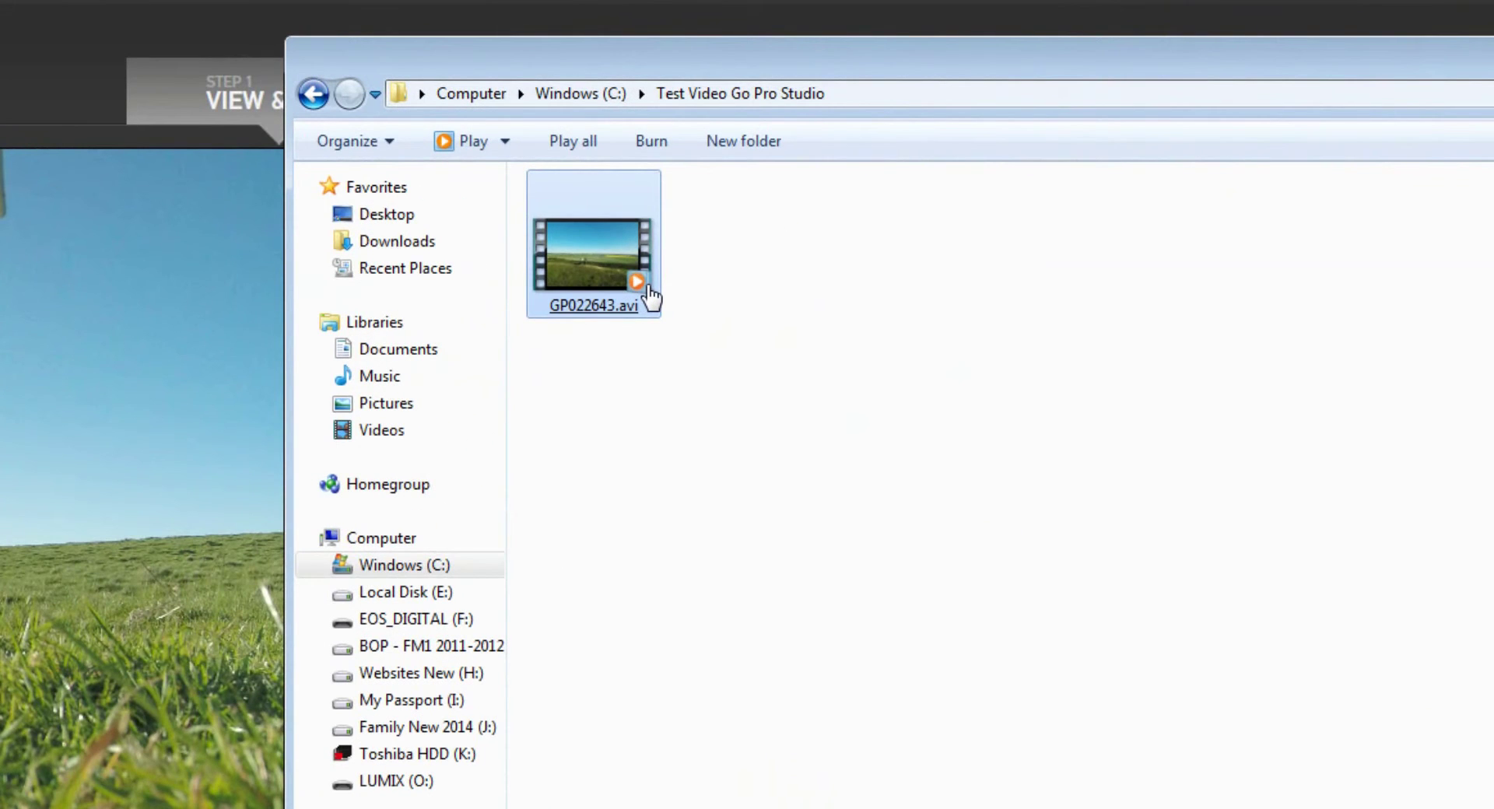
left_click_drag(760, 65, 624, 7)
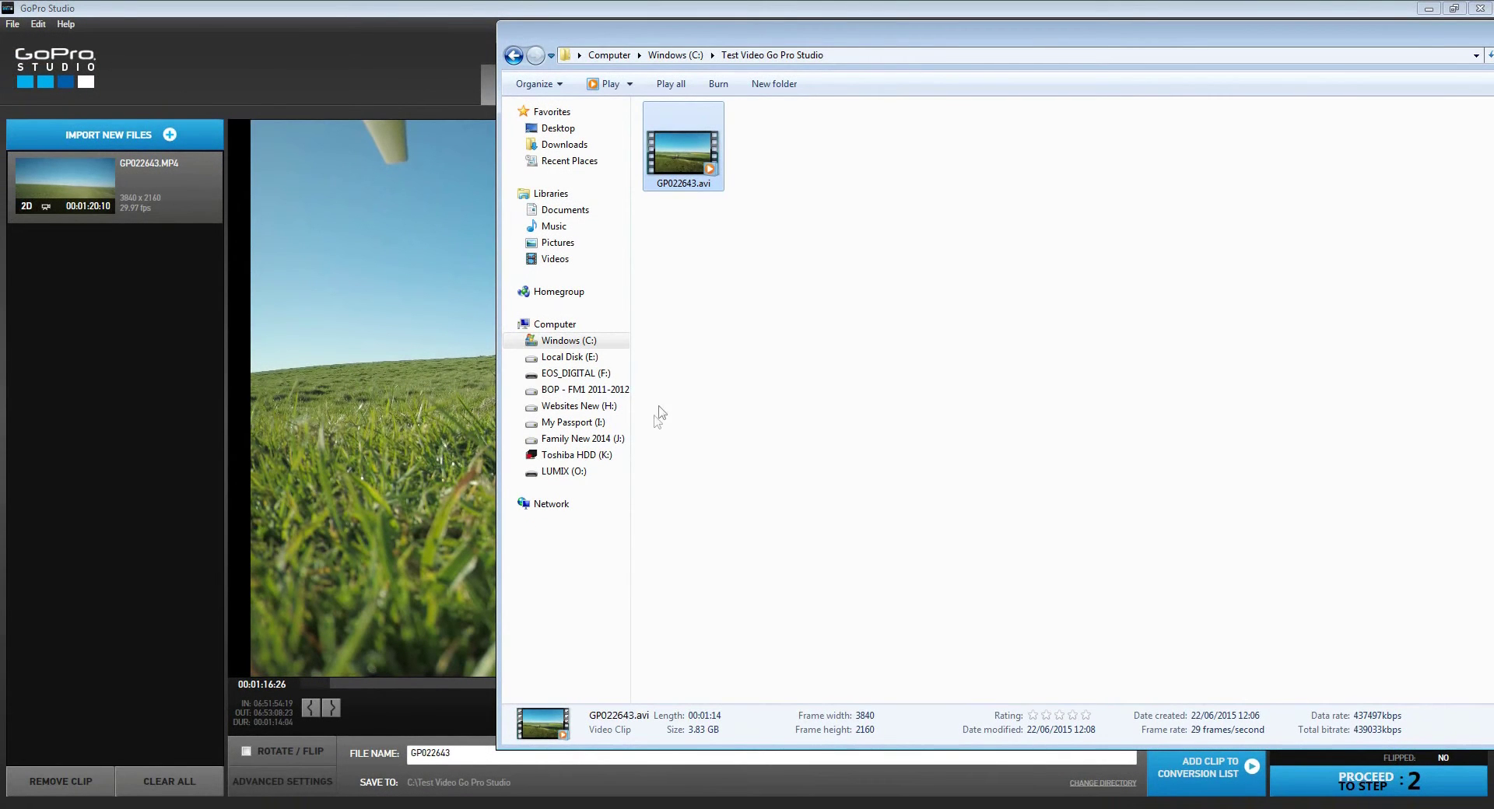
double_click(685, 164)
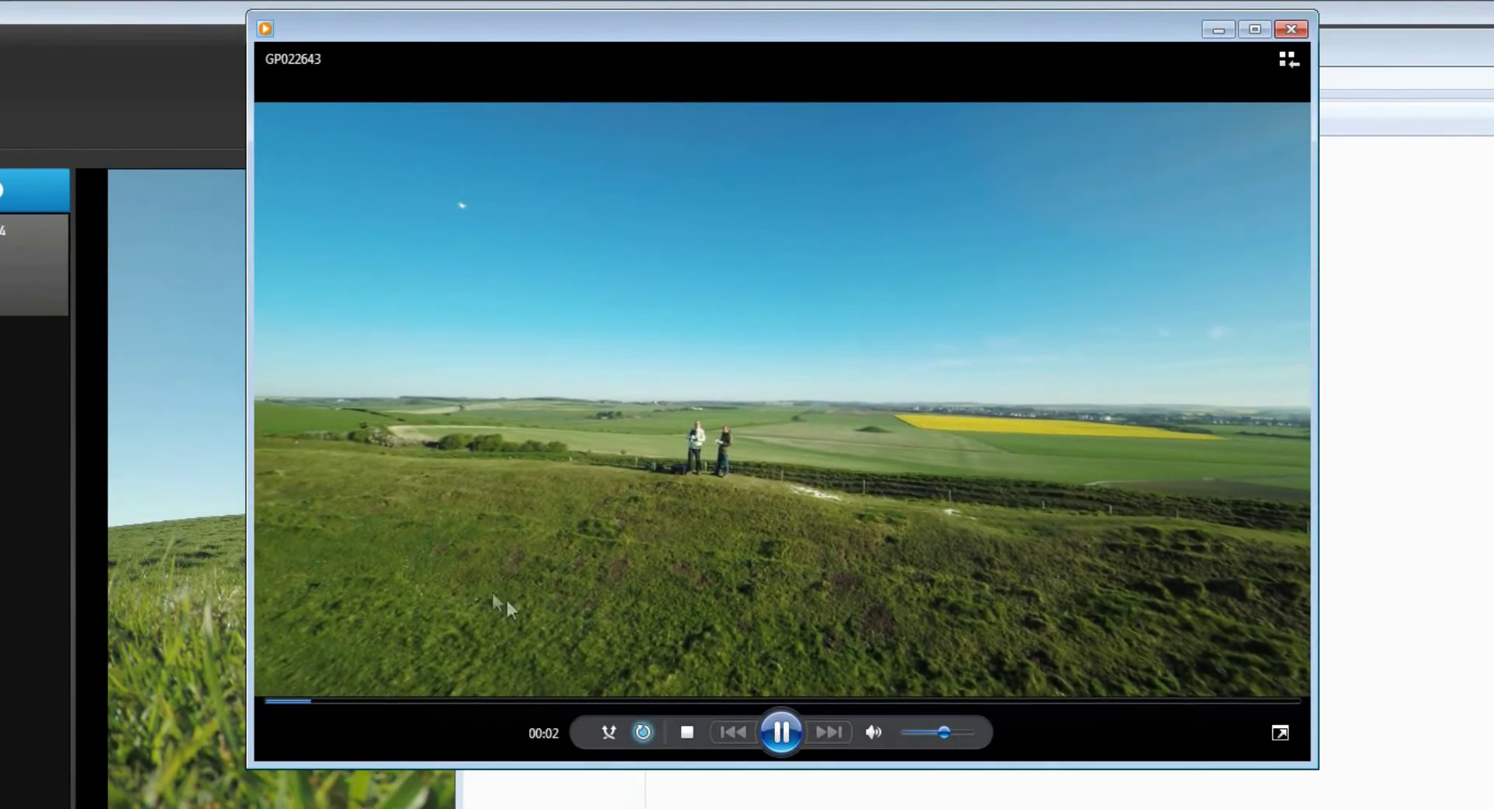
Pause and resume playback, try full screen, then display the video at 100% size.
left_click(407, 490)
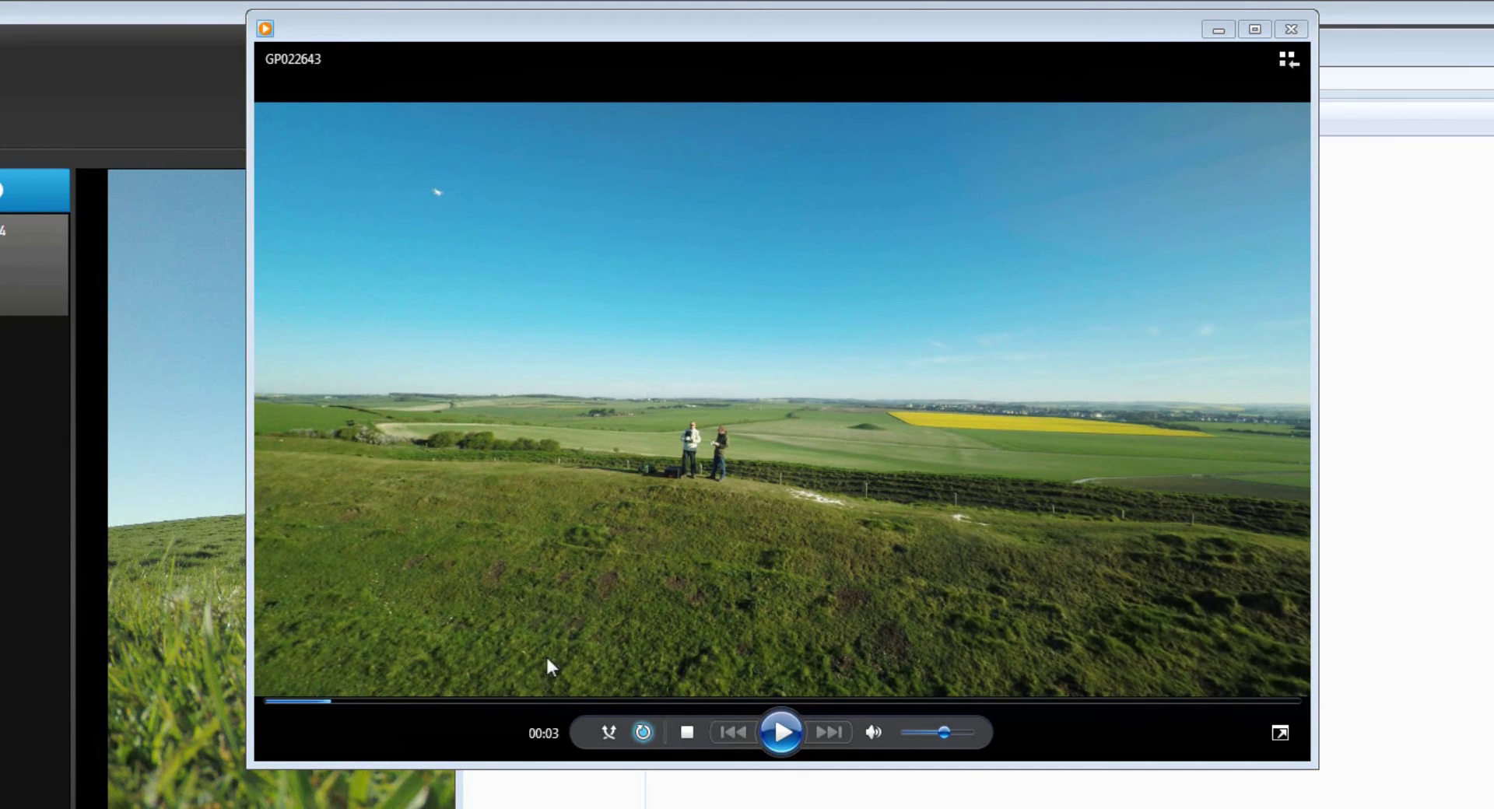
left_click(779, 732)
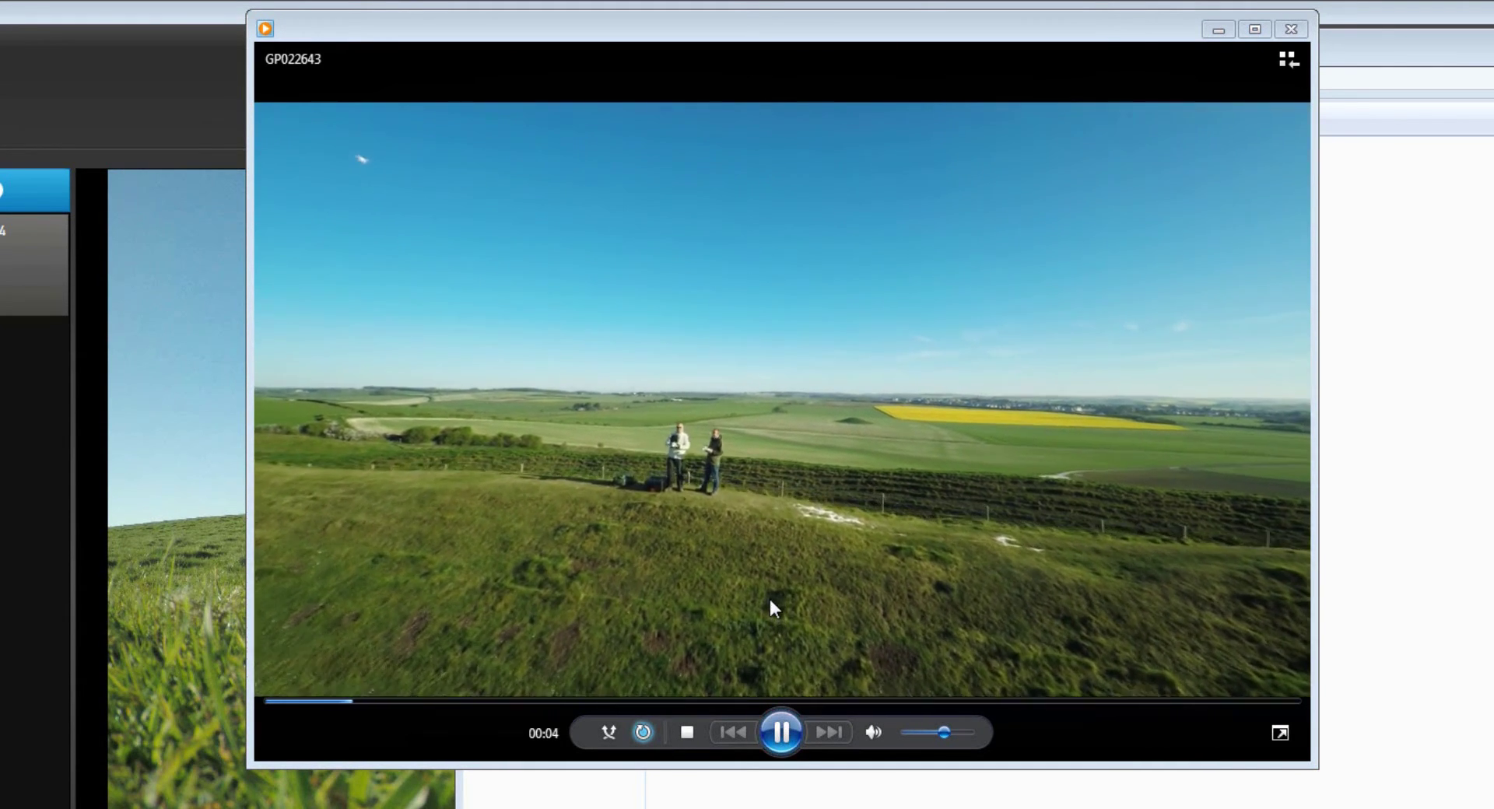
double_click(769, 599)
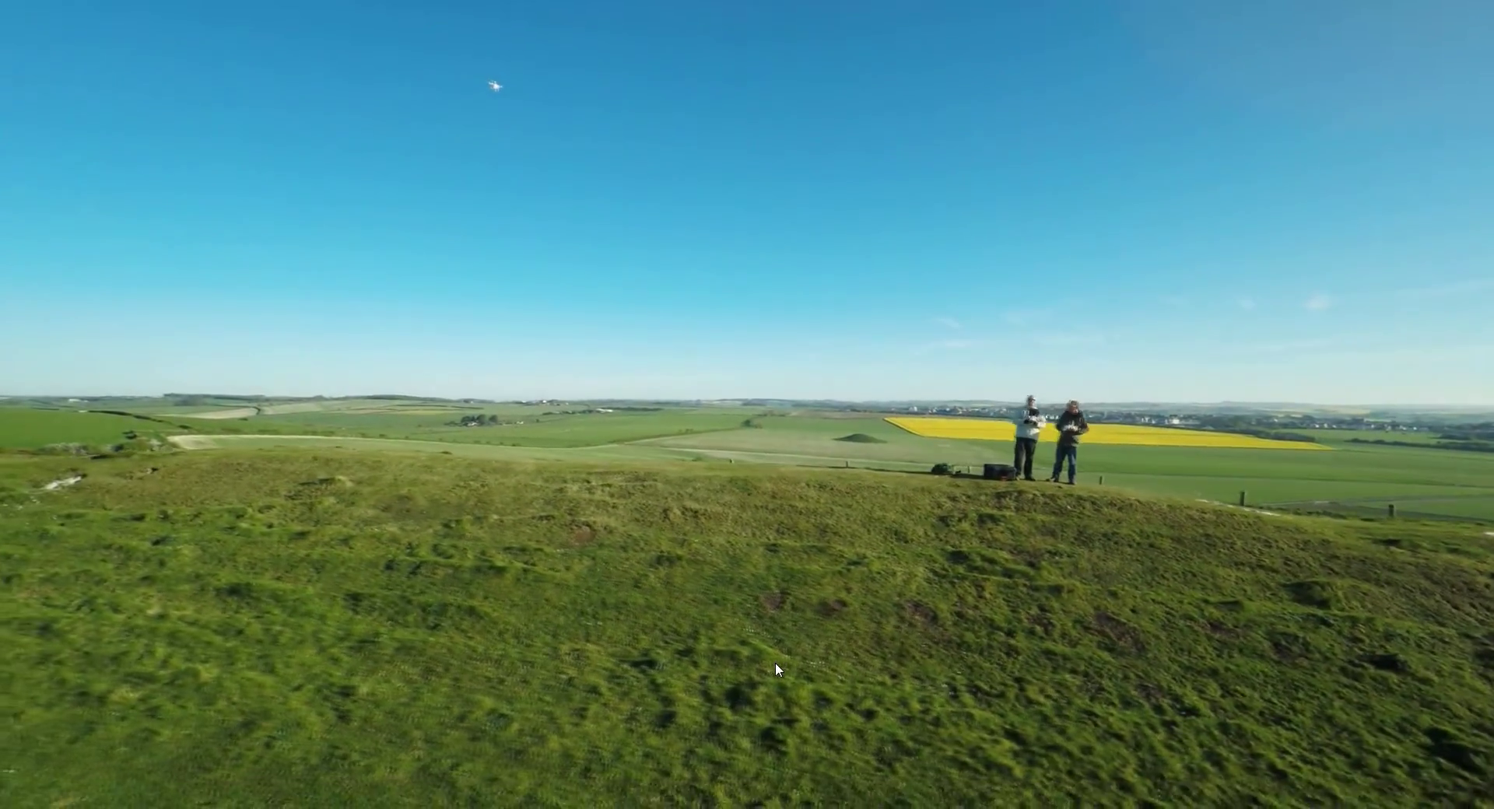
double_click(775, 662)
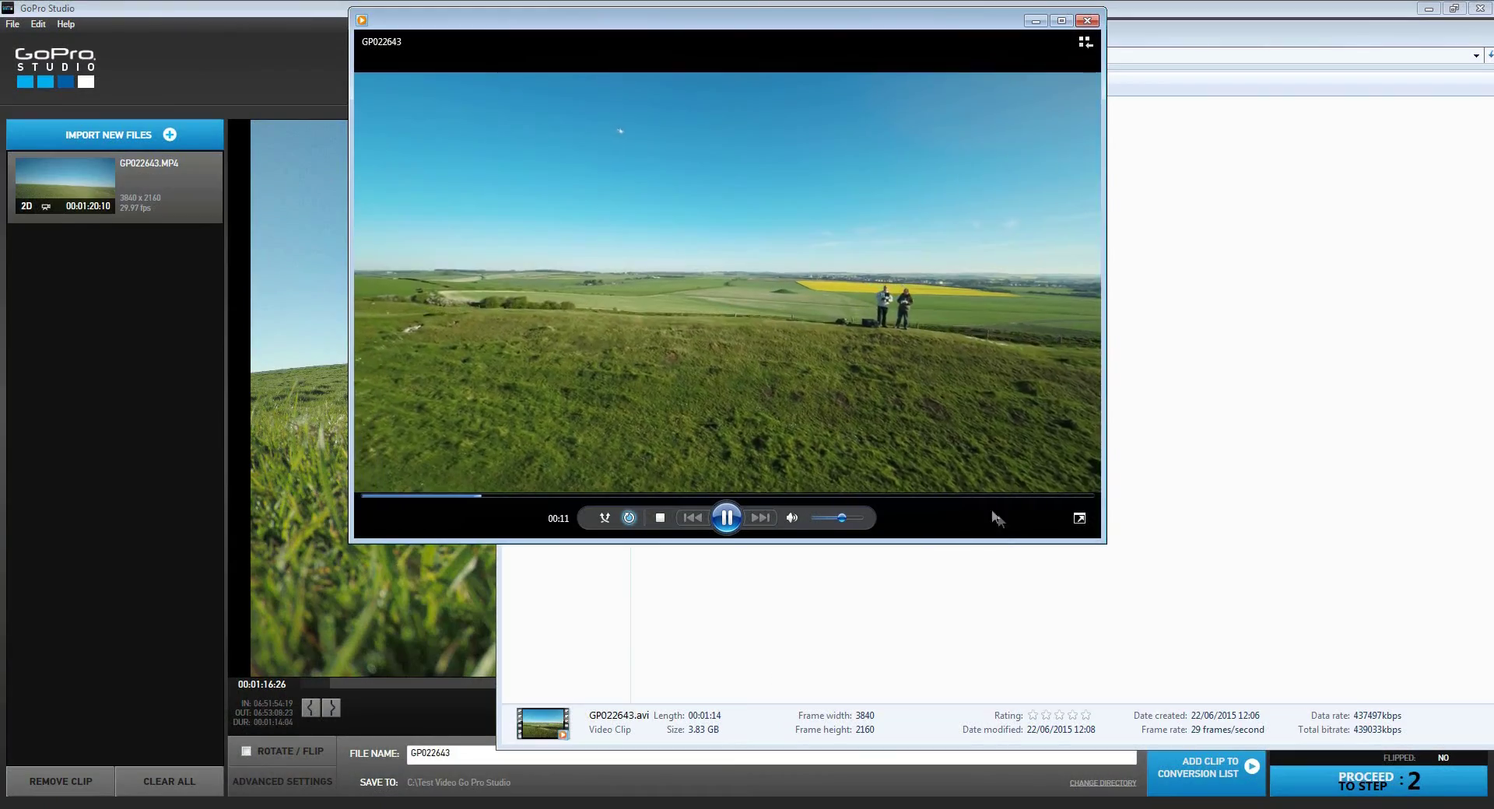
right_click(907, 405)
mouse_move(1011, 518)
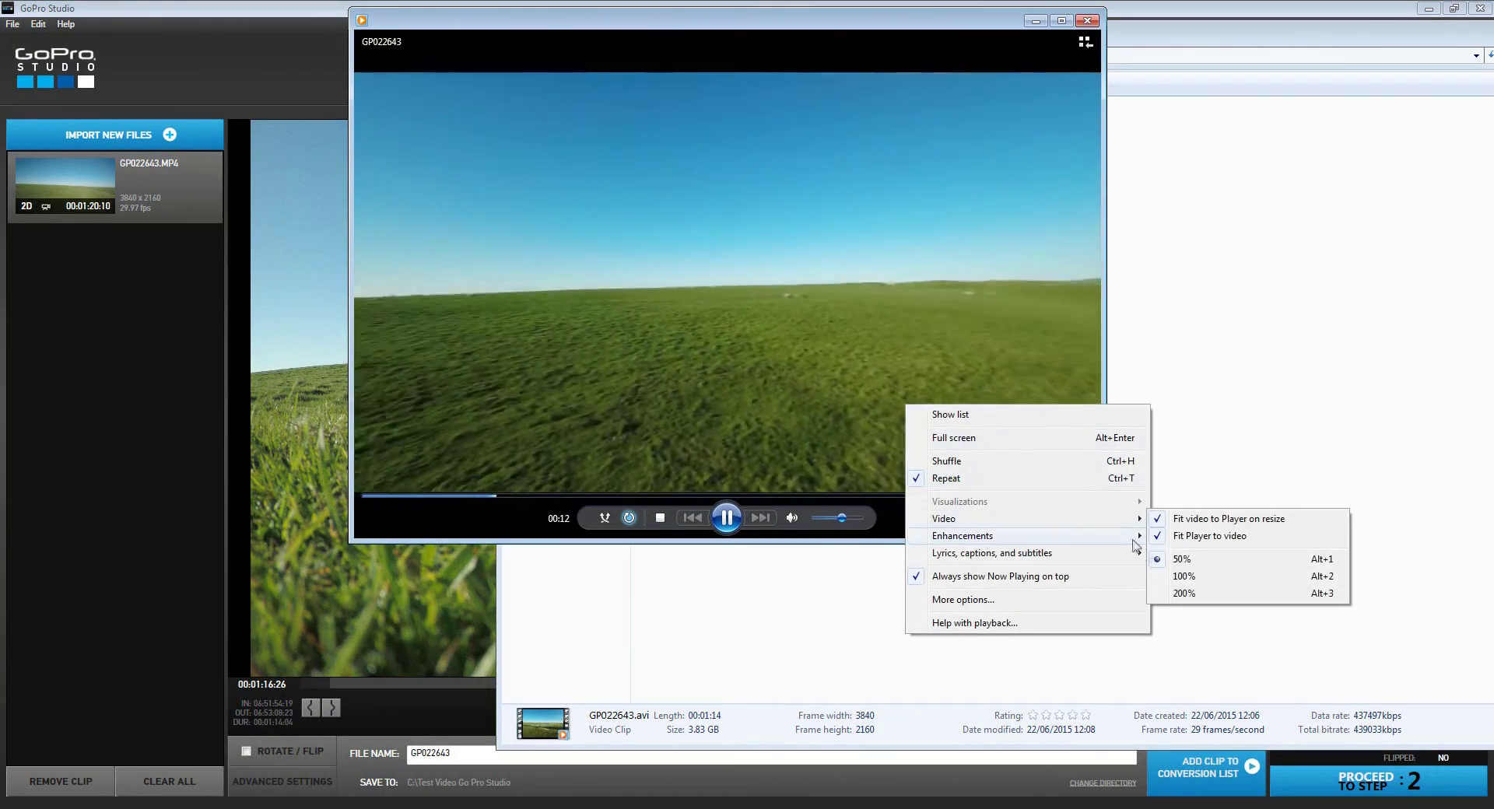
left_click(1184, 577)
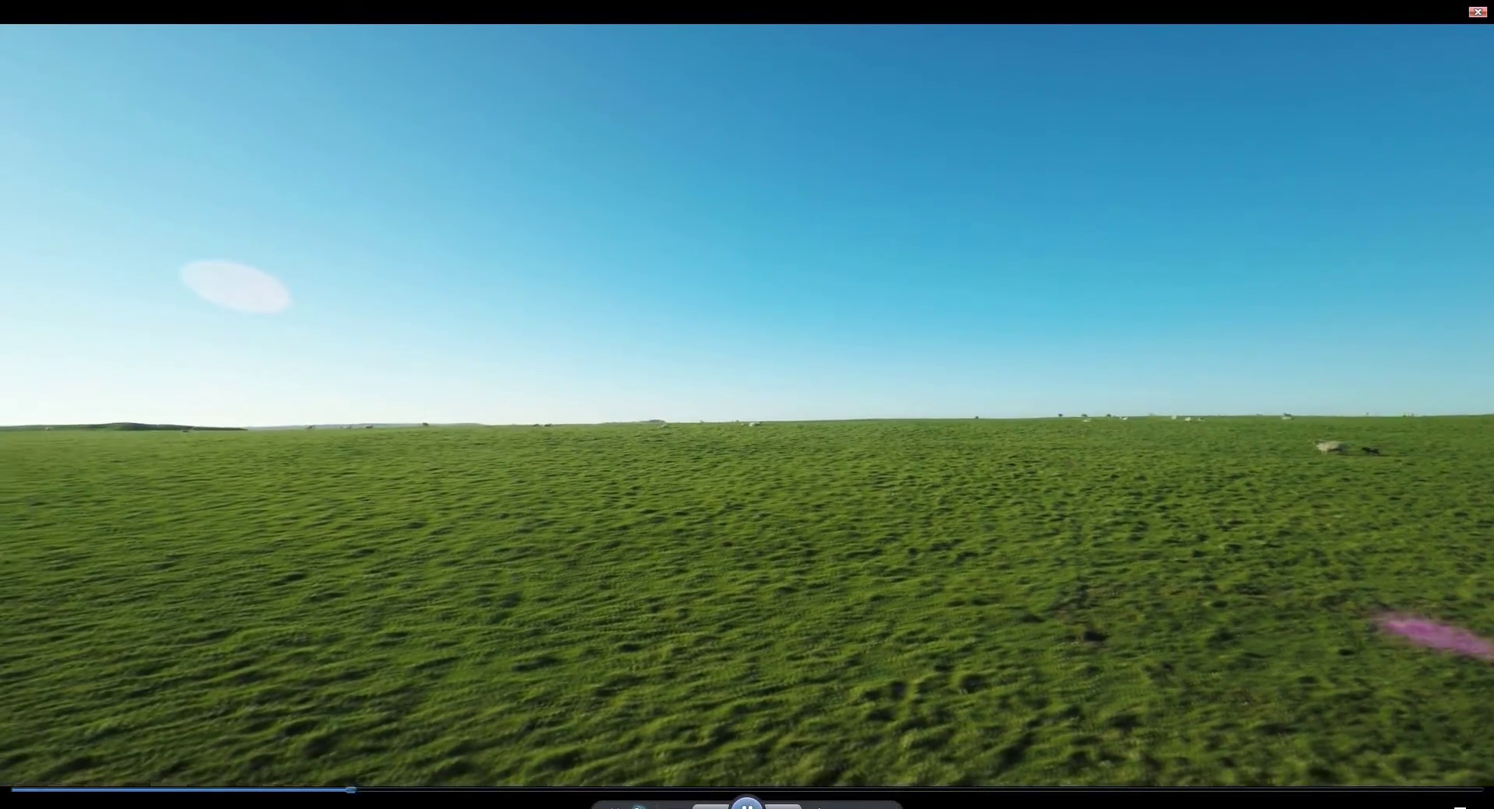
Skip ahead to the close grass shot, pause, and fit the player window to the video.
left_click(987, 791)
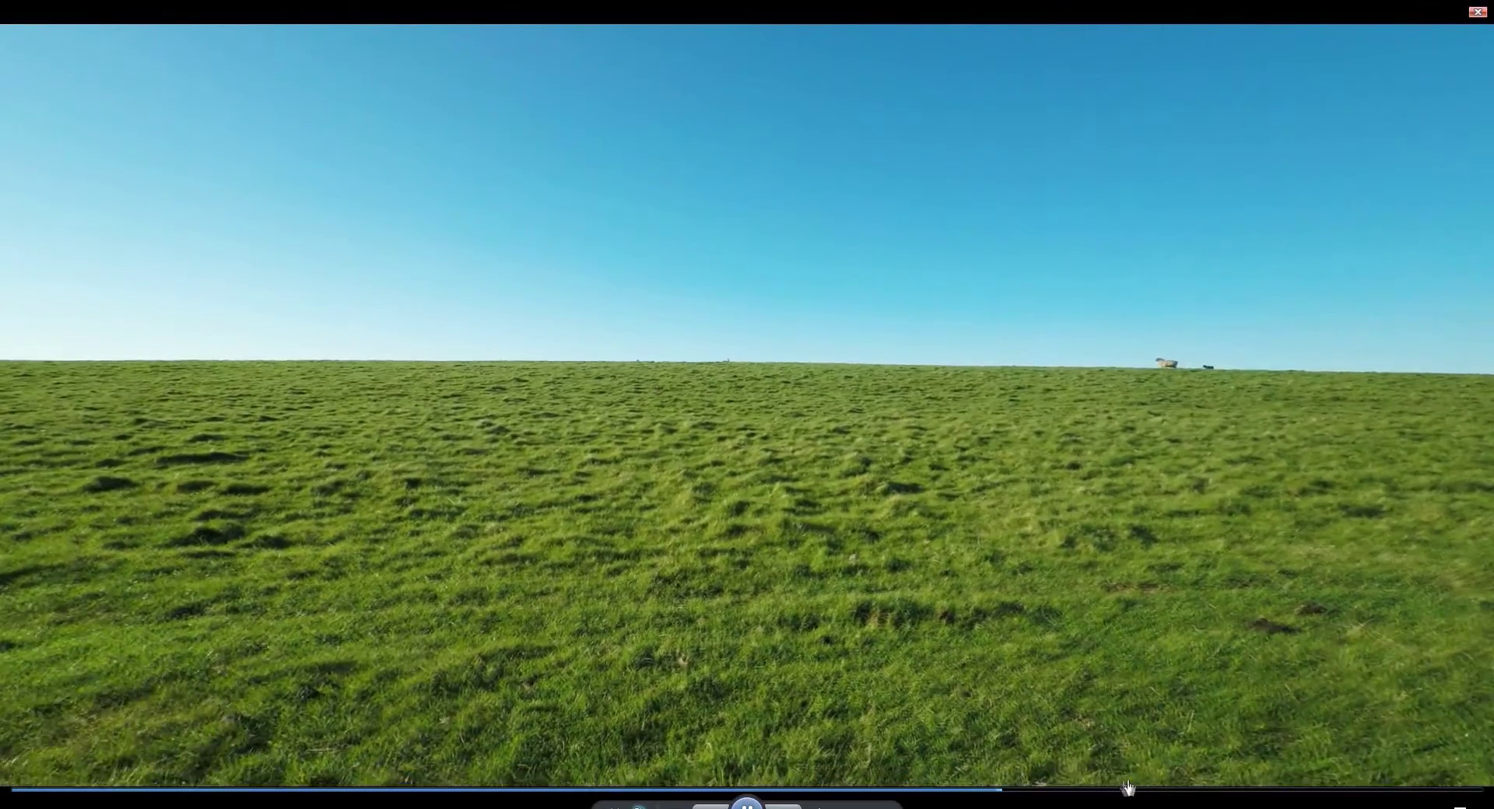
left_click(1169, 791)
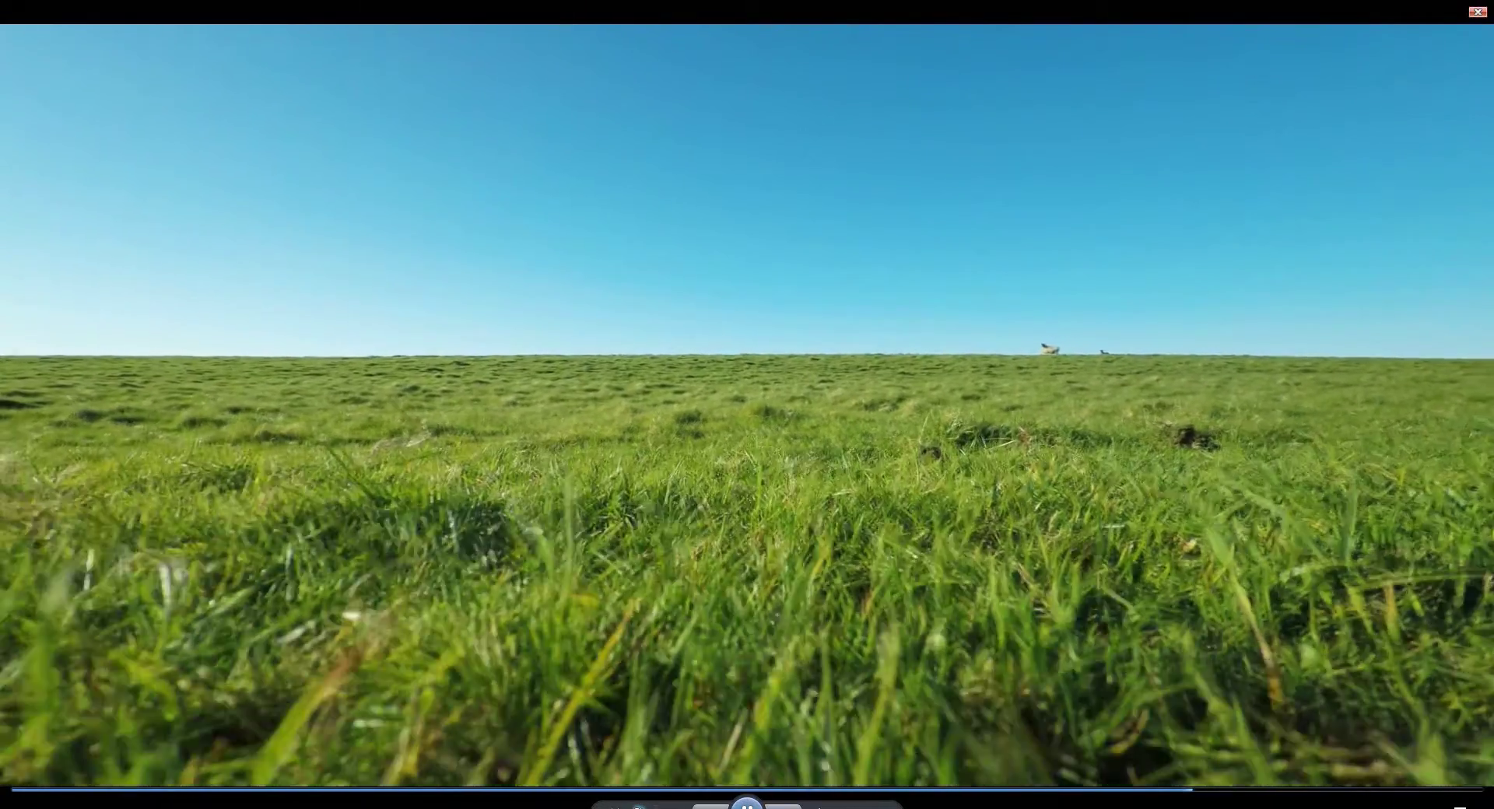
key("space")
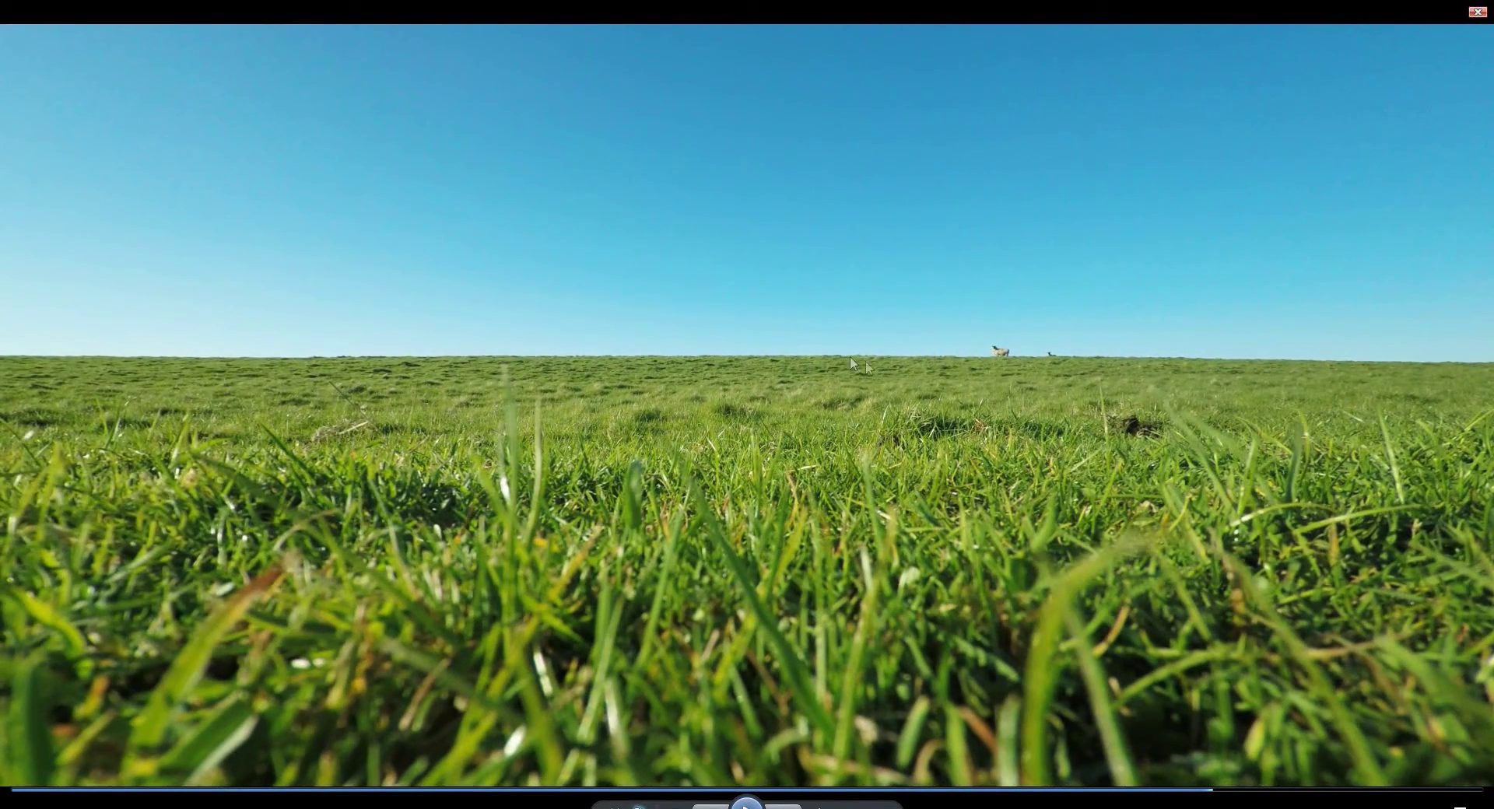
double_click(1133, 441)
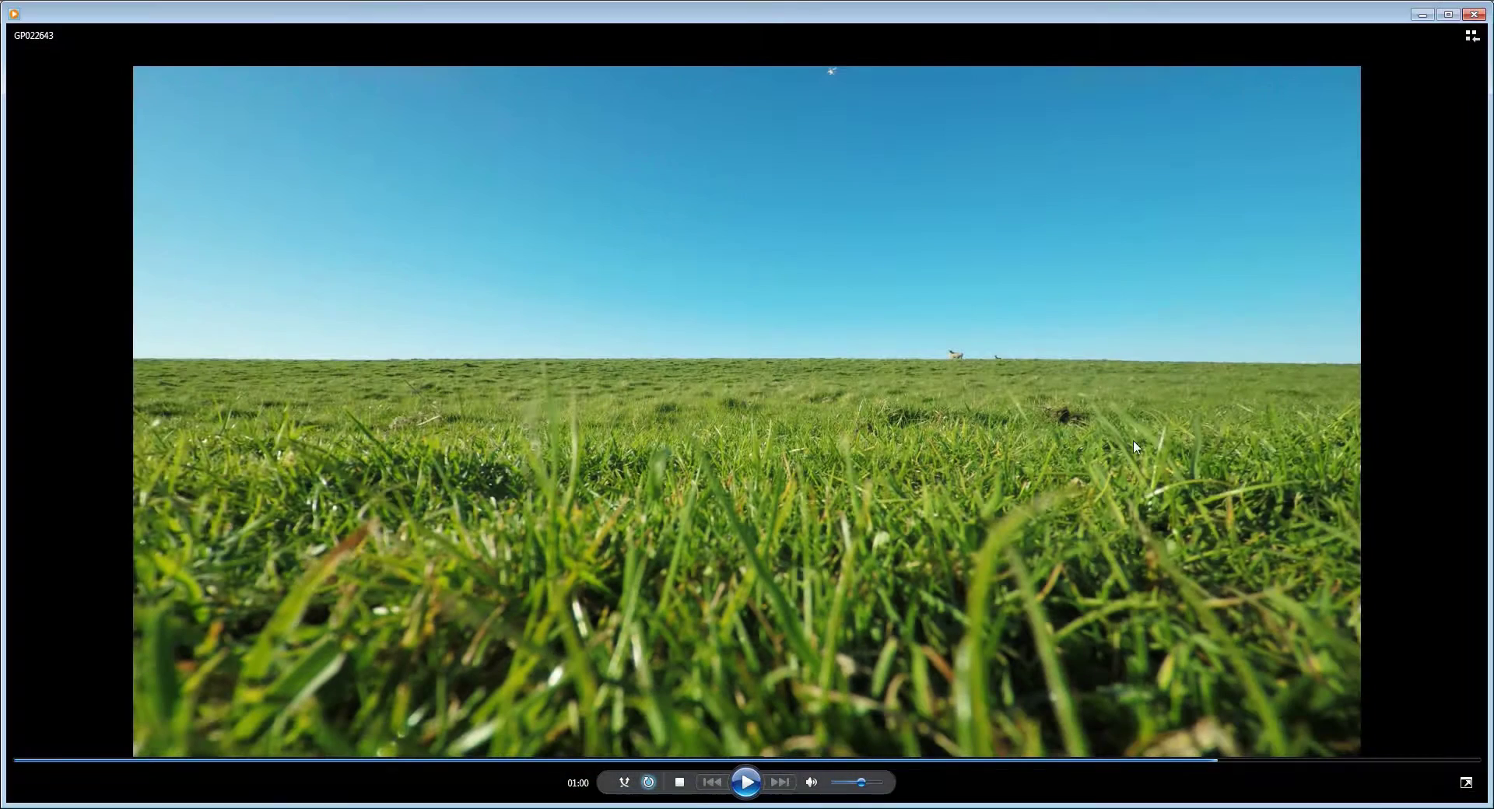
right_click(1072, 429)
mouse_move(1127, 548)
left_click(971, 583)
left_click_drag(585, 22, 914, 126)
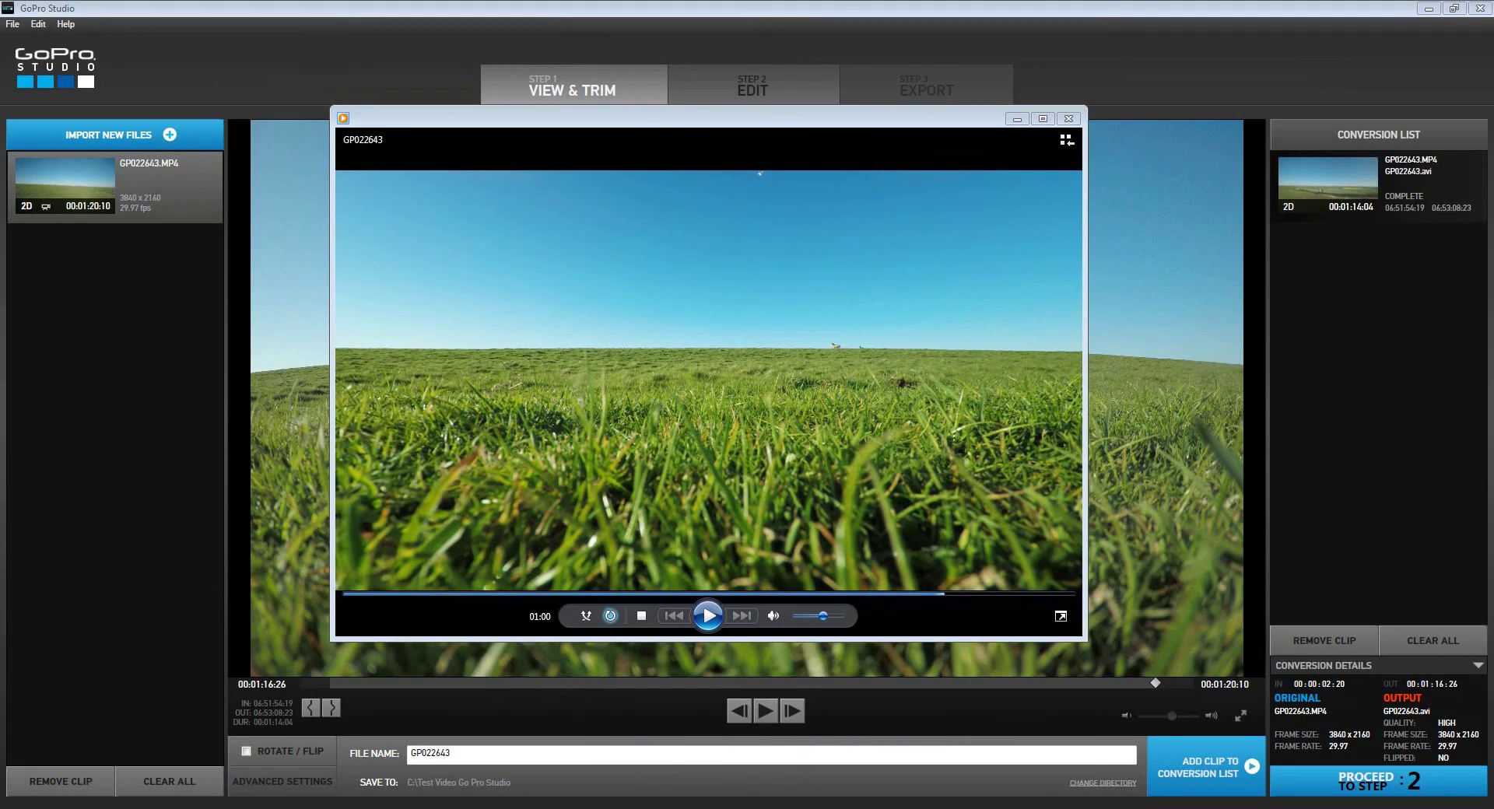
Check GP022643.avi's 3840 x 2160, 29 fps details in Explorer and close the player.
key("alt+Tab")
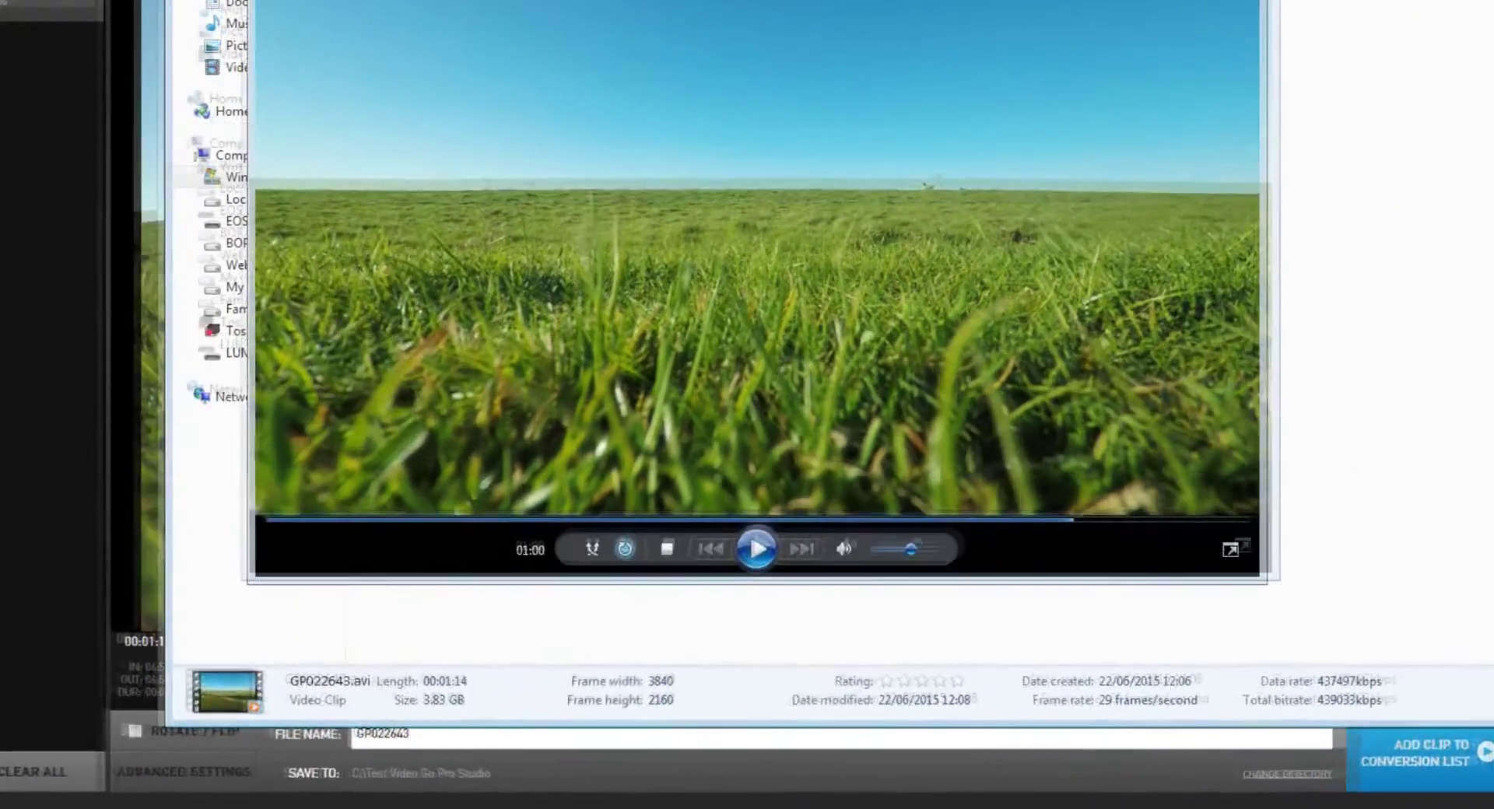
left_click(723, 696)
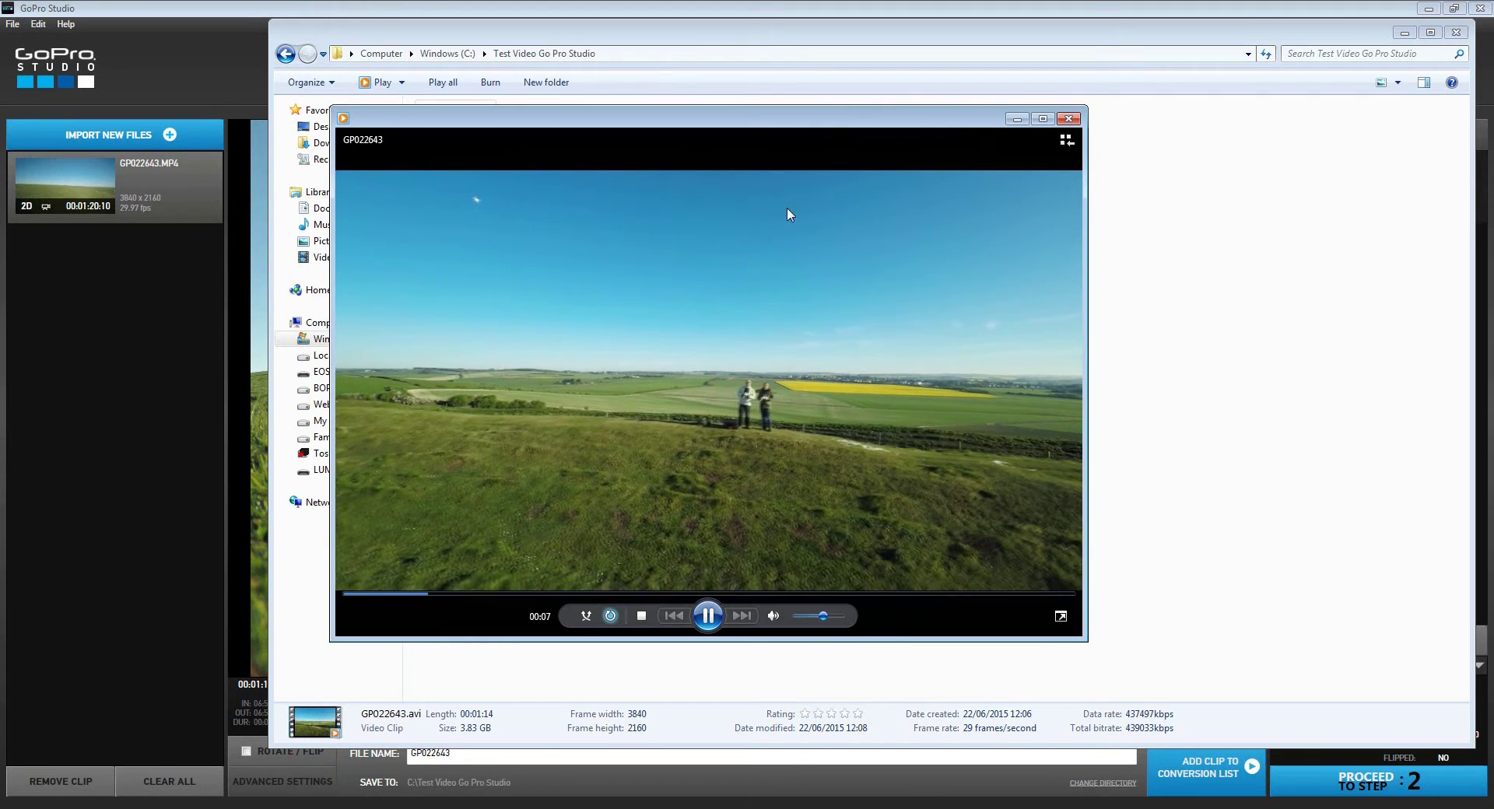
left_click(1068, 119)
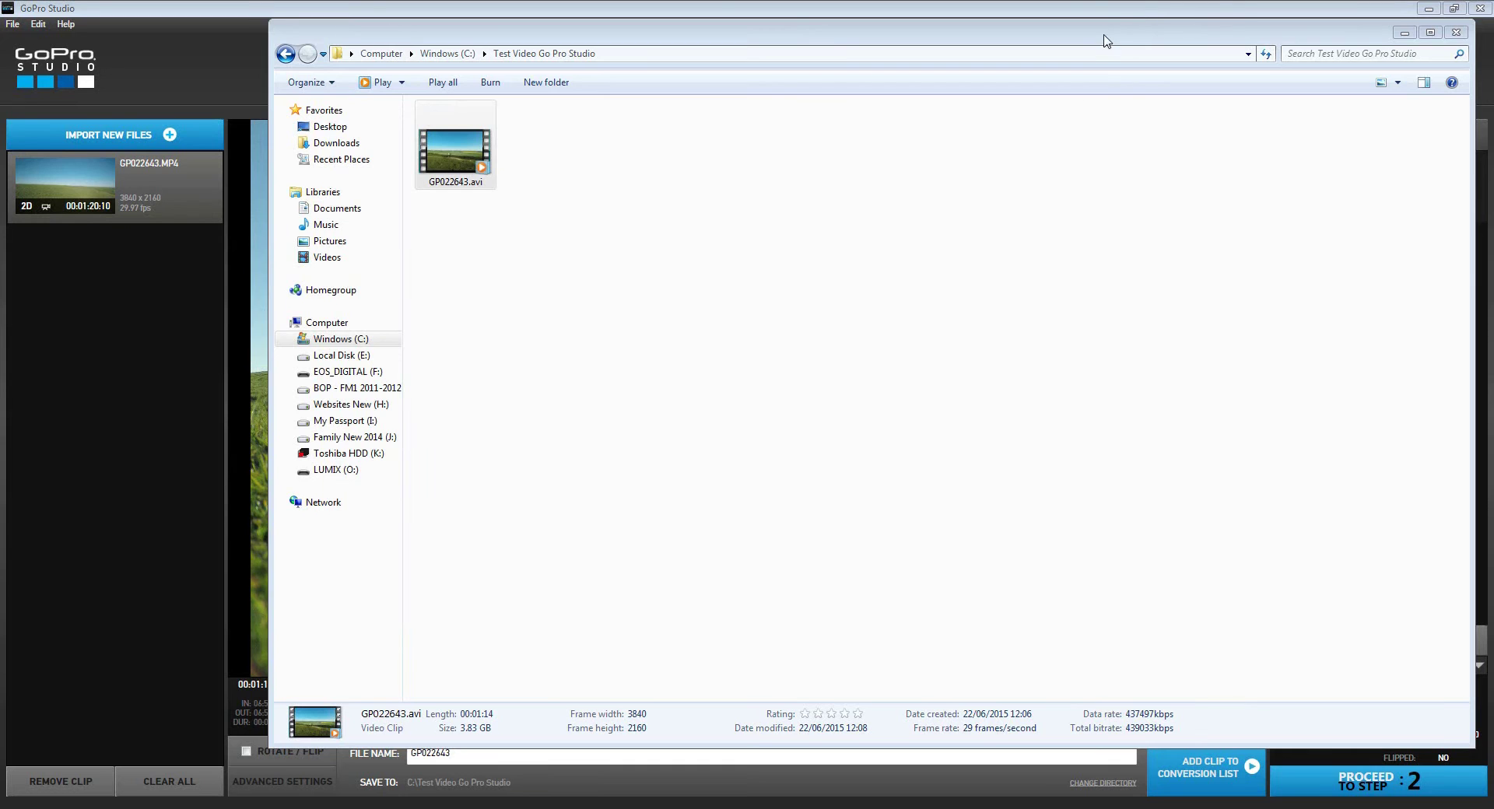
Close Explorer, go to the Edit step, and create a project from the Blank Template.
key("alt+F4")
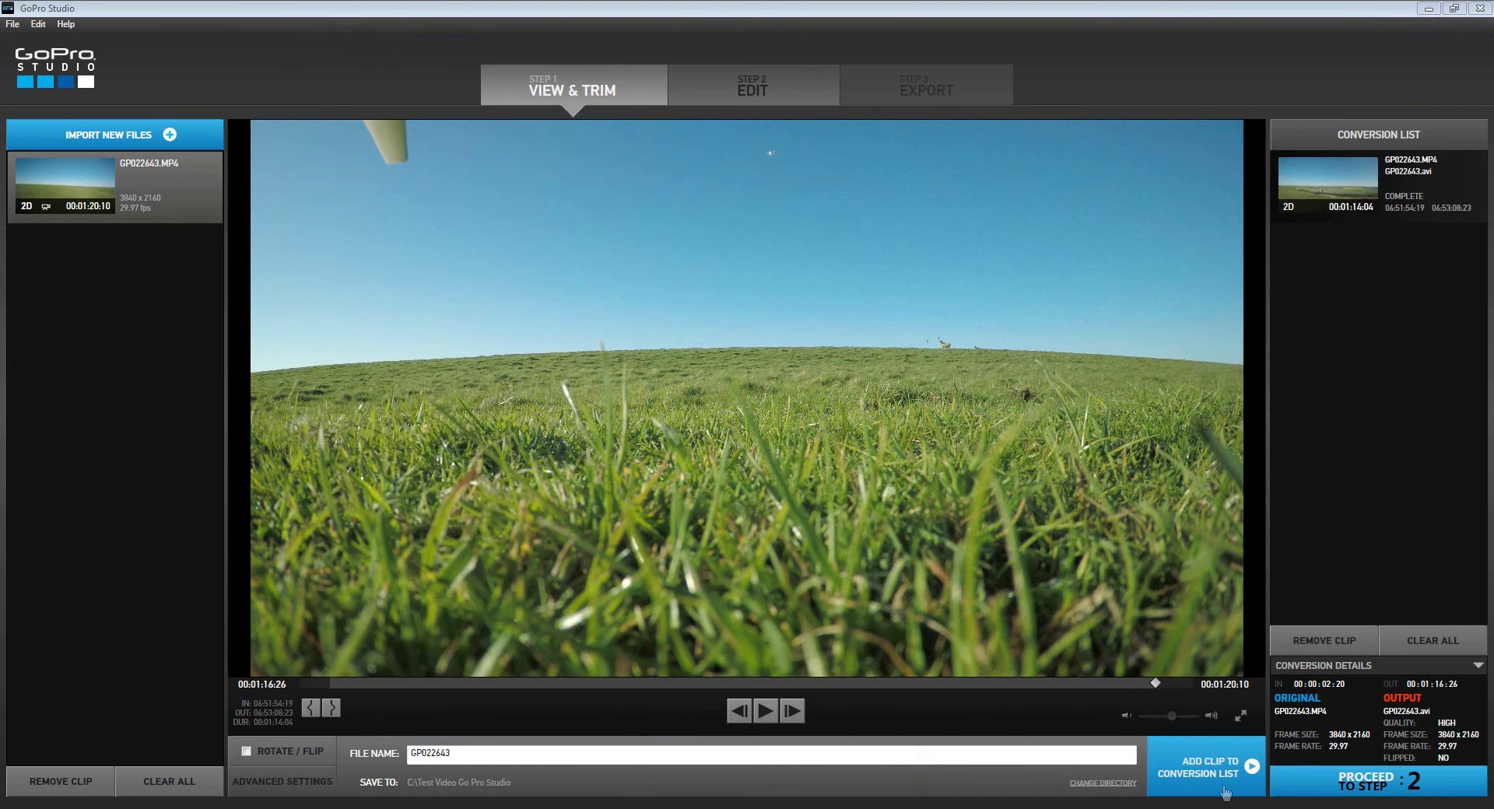
left_click(1377, 787)
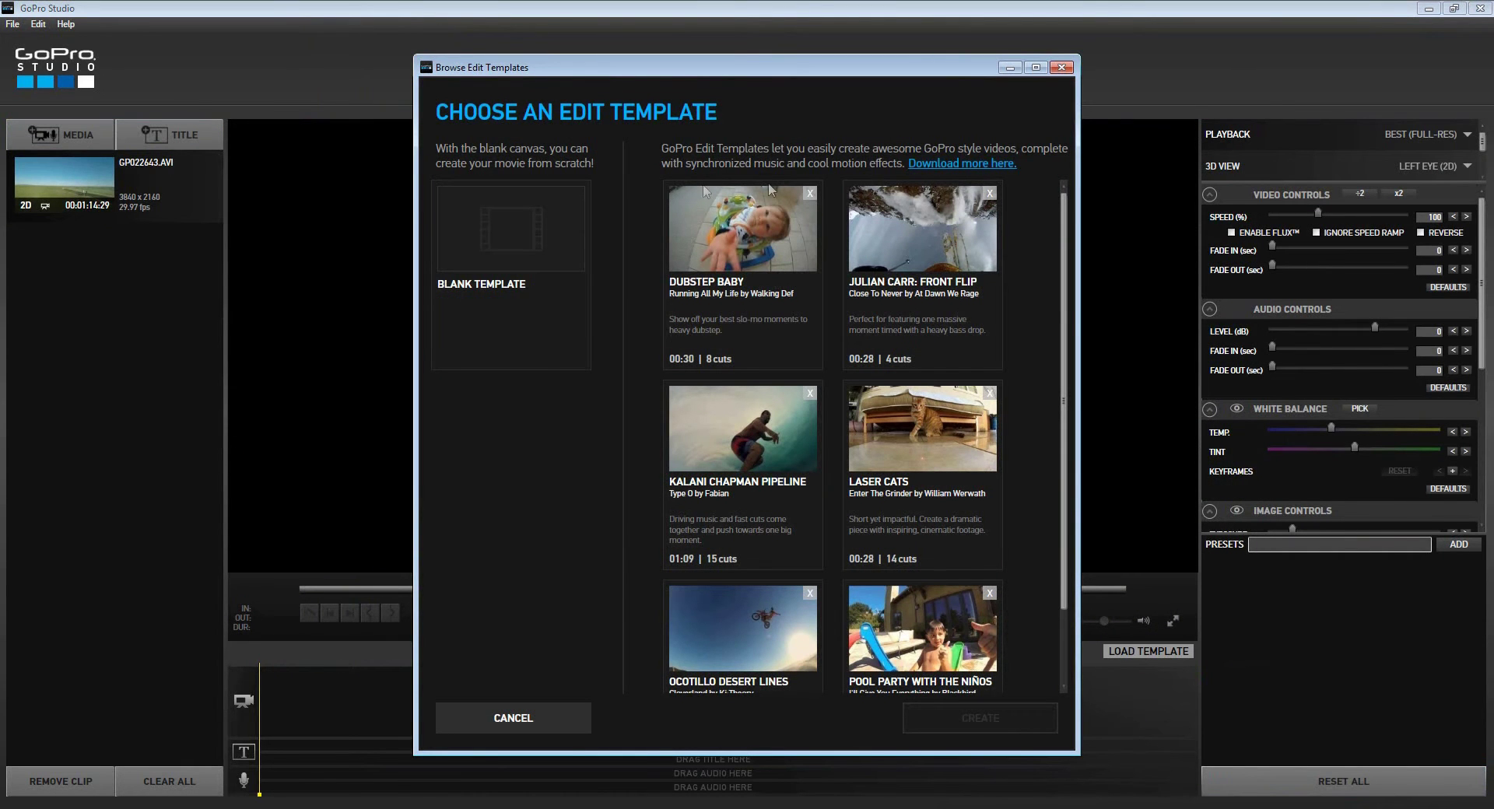
left_click_drag(1064, 486, 1085, 435)
left_click(506, 241)
left_click(925, 717)
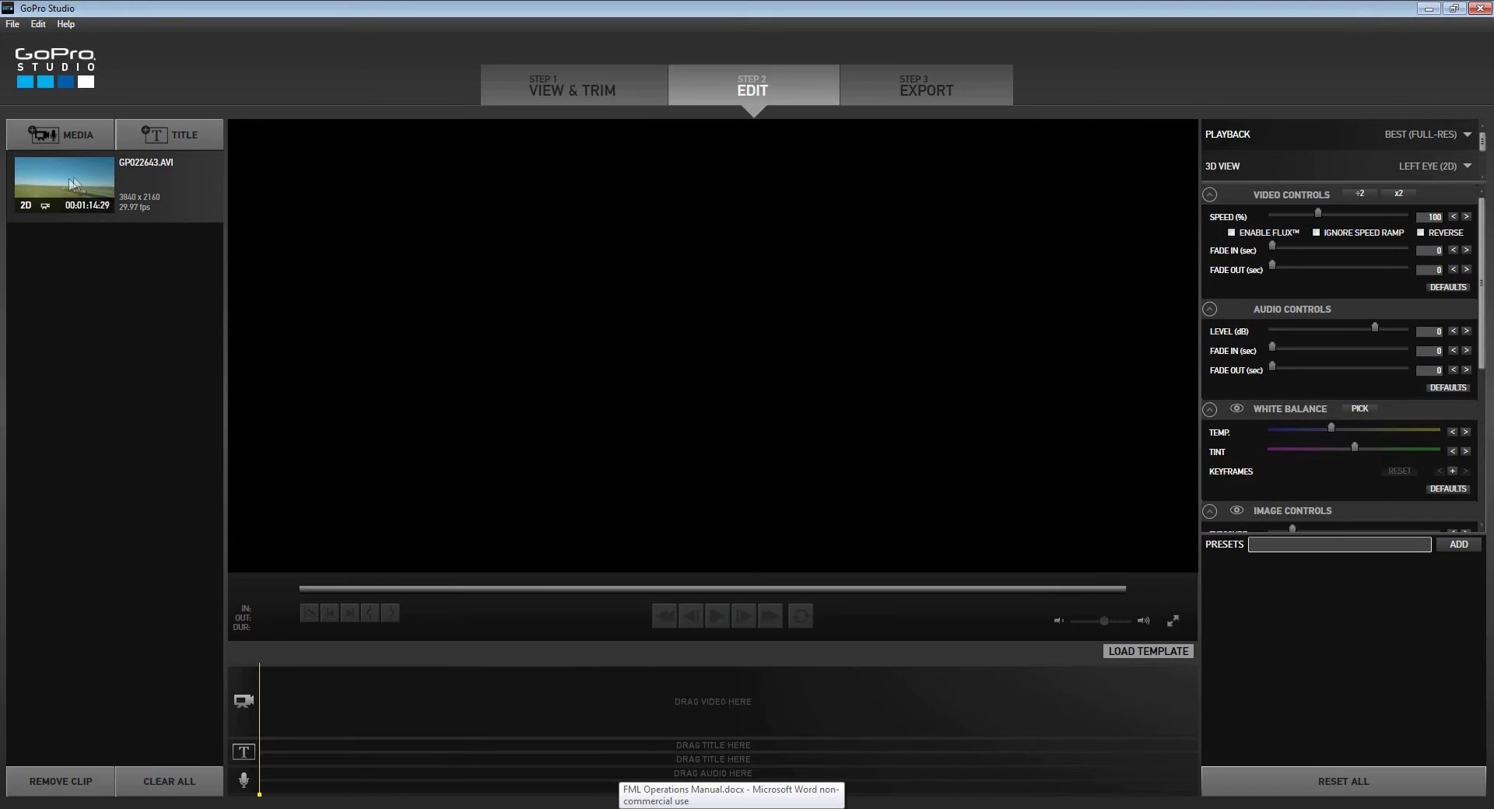
Place GP022643.AVI on the video track and scrub ahead to preview later footage.
left_click_drag(62, 176, 296, 709)
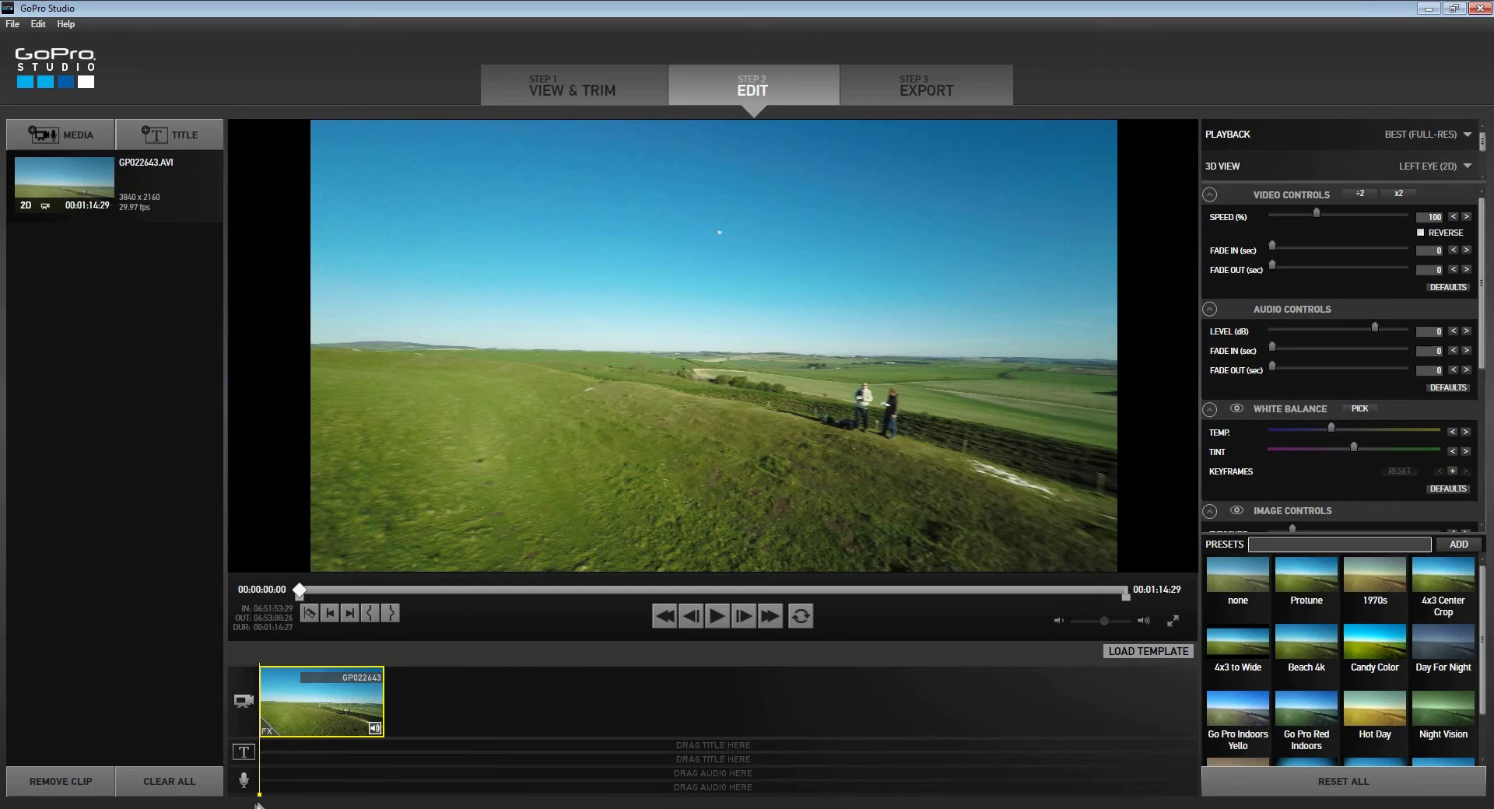
left_click_drag(262, 801, 337, 795)
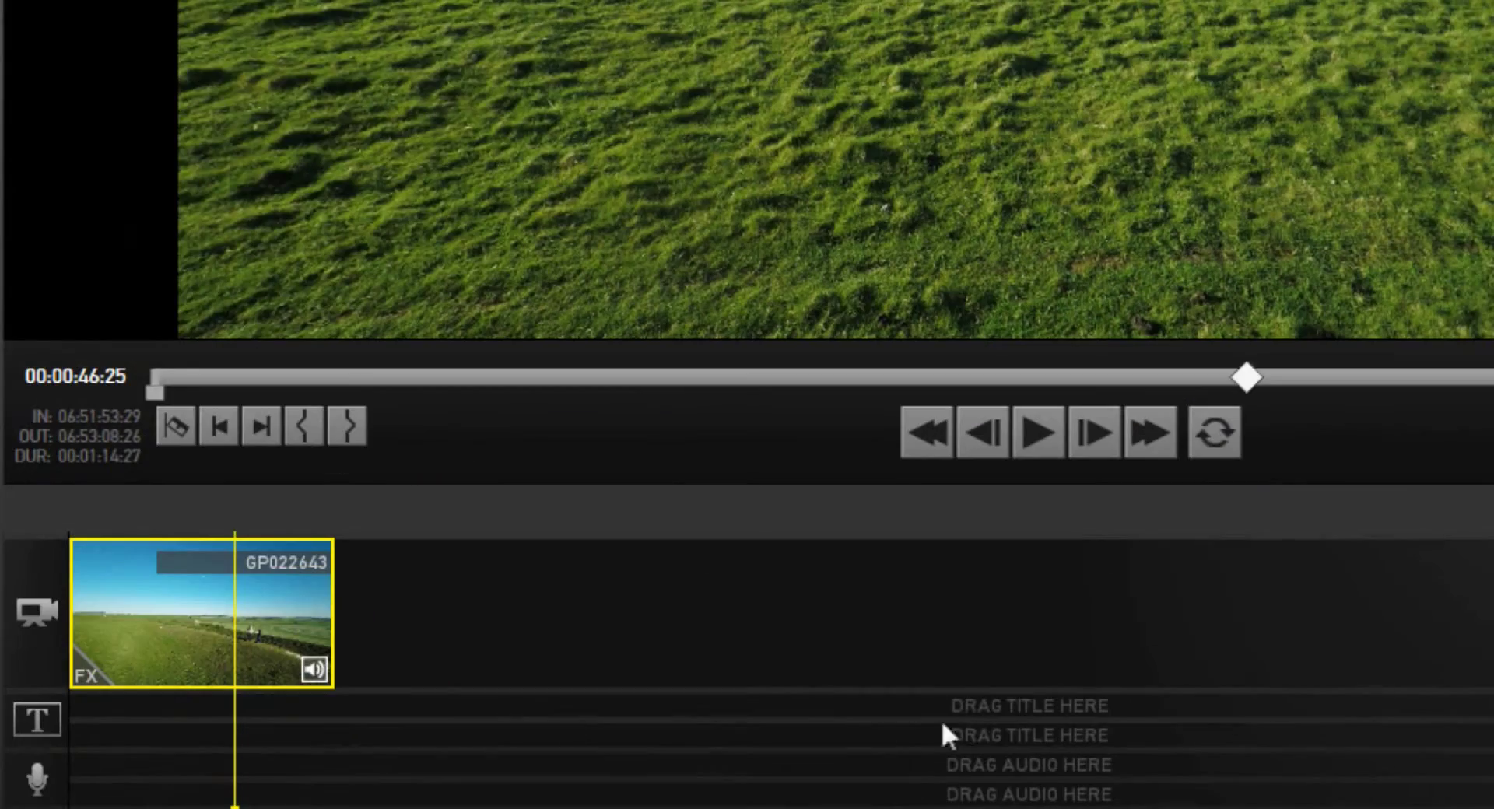
Return the playhead to 00:00:00:00 at the start of the clip.
left_click(1007, 702)
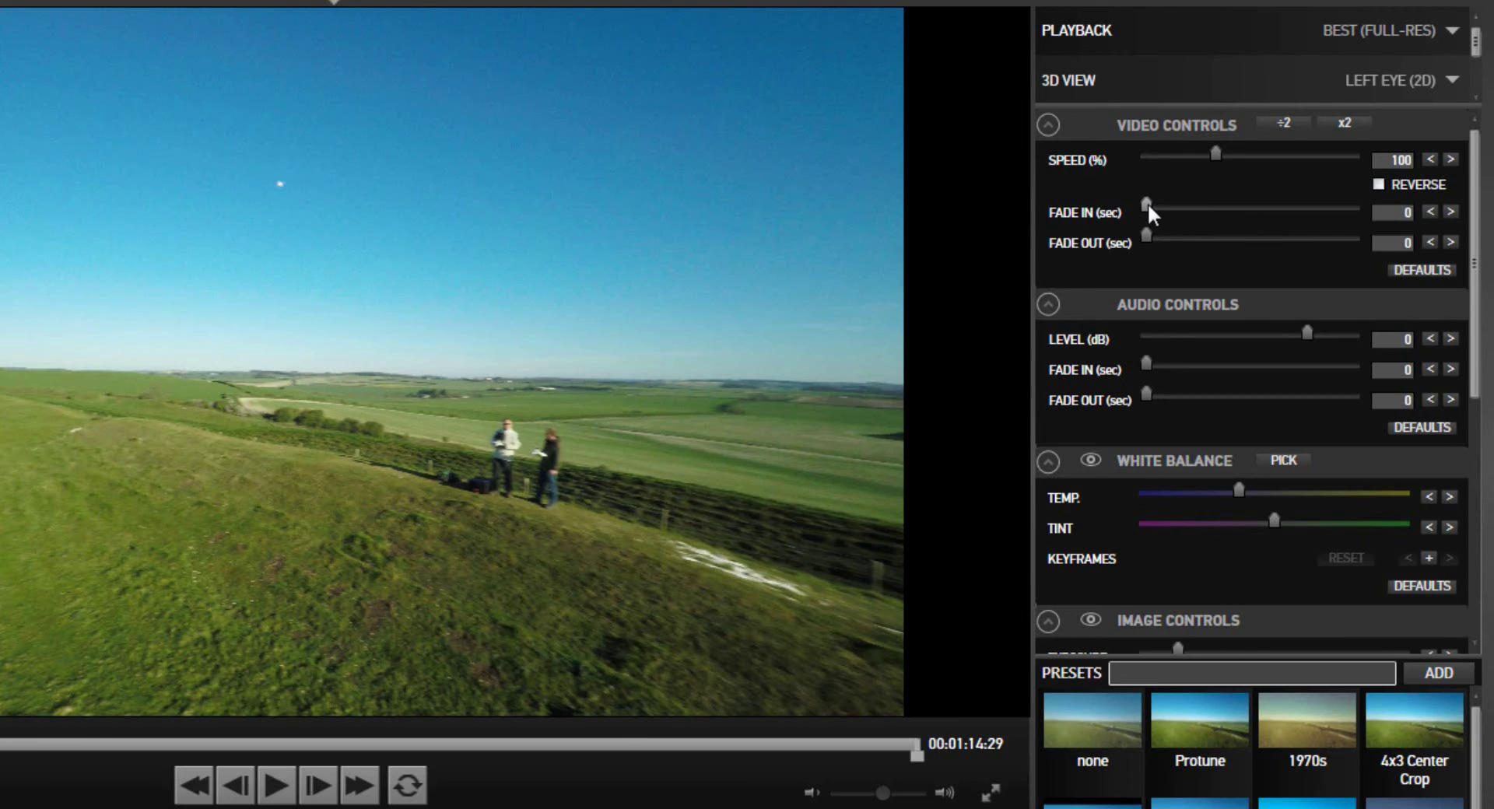
Set 0.4 s fade in and 0.5 s fade out on video and audio, previewing playback.
left_click_drag(1147, 205, 1154, 241)
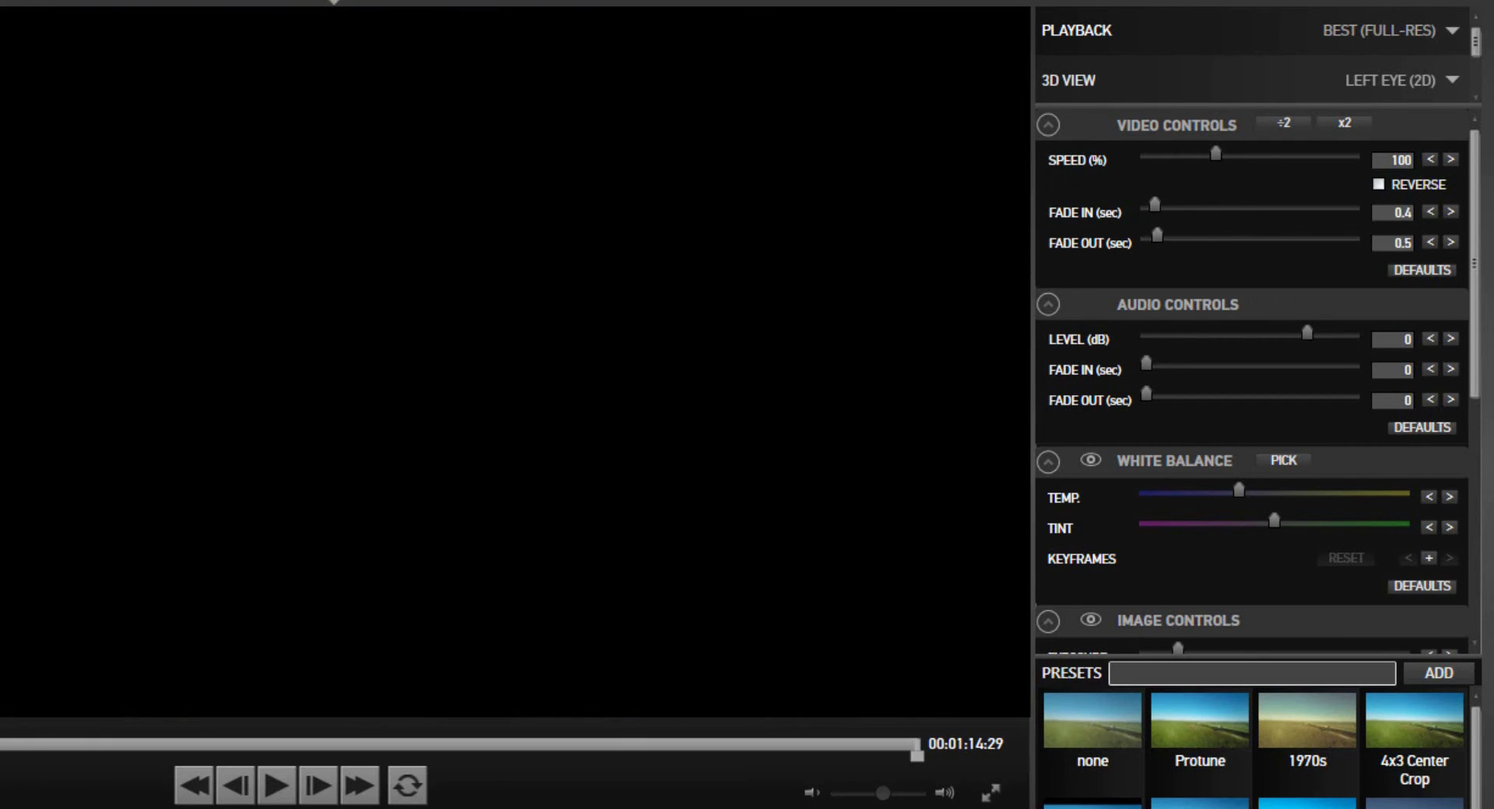
left_click(276, 787)
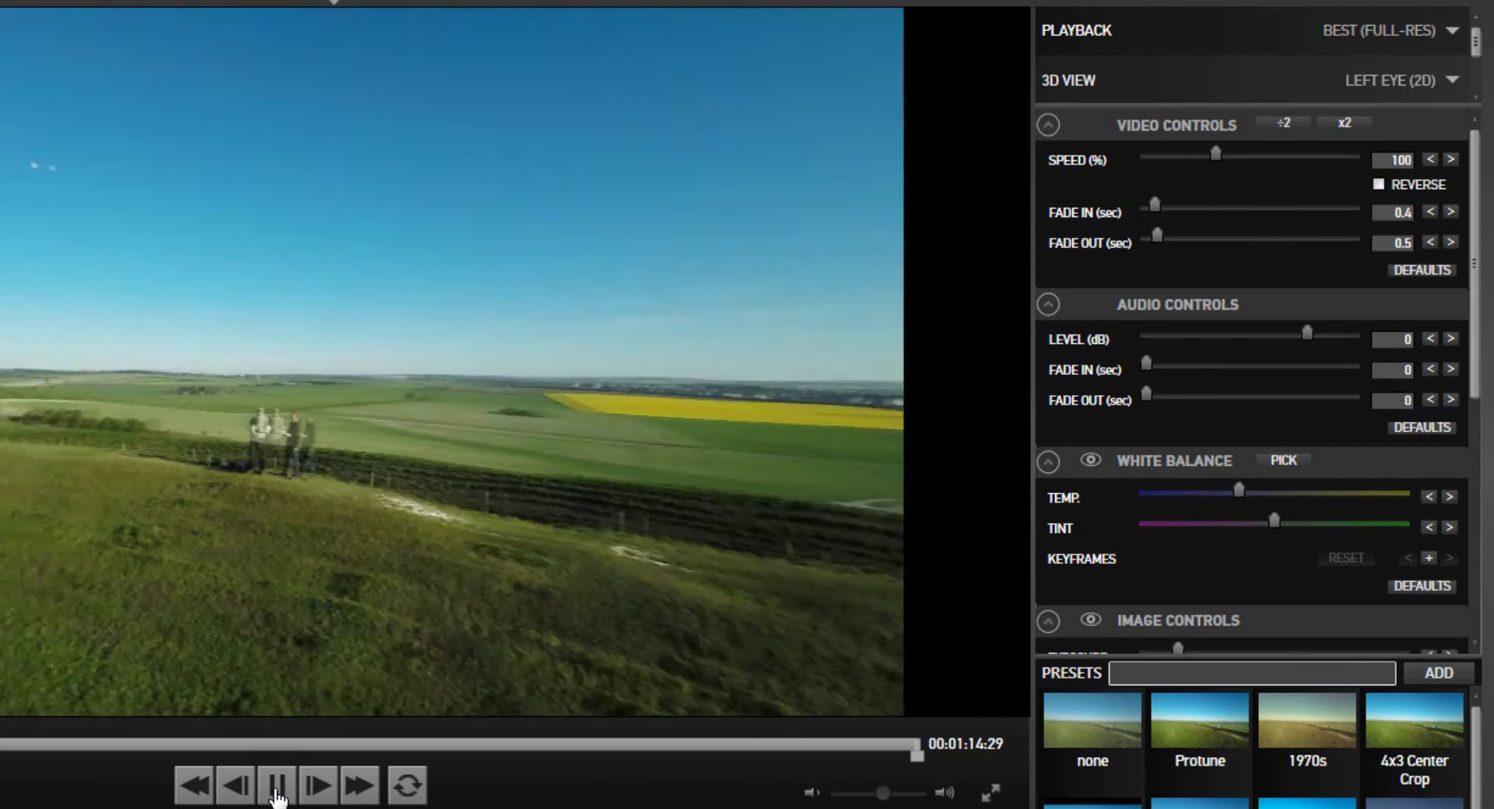
left_click(276, 788)
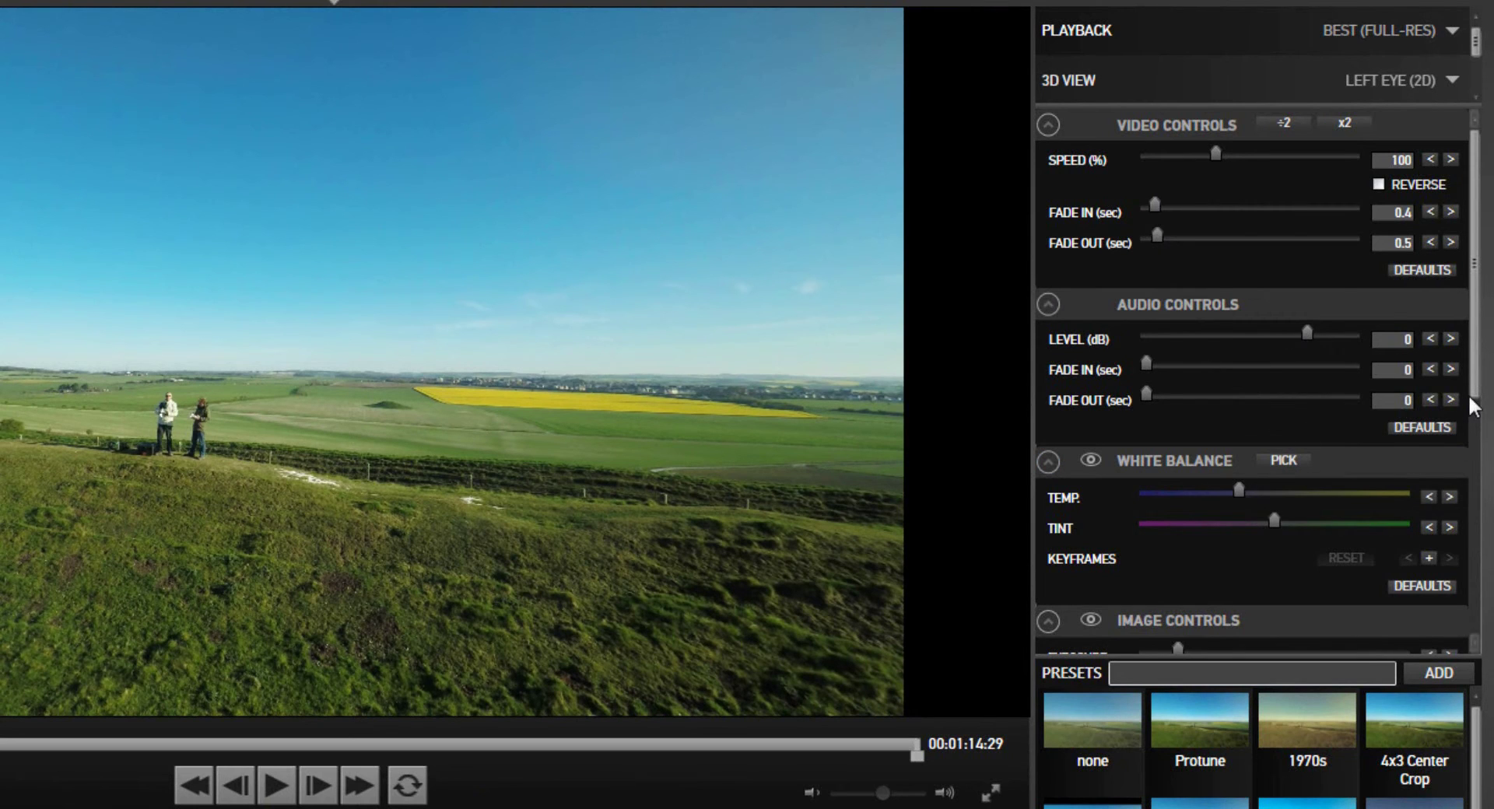
left_click_drag(1146, 363, 1150, 363)
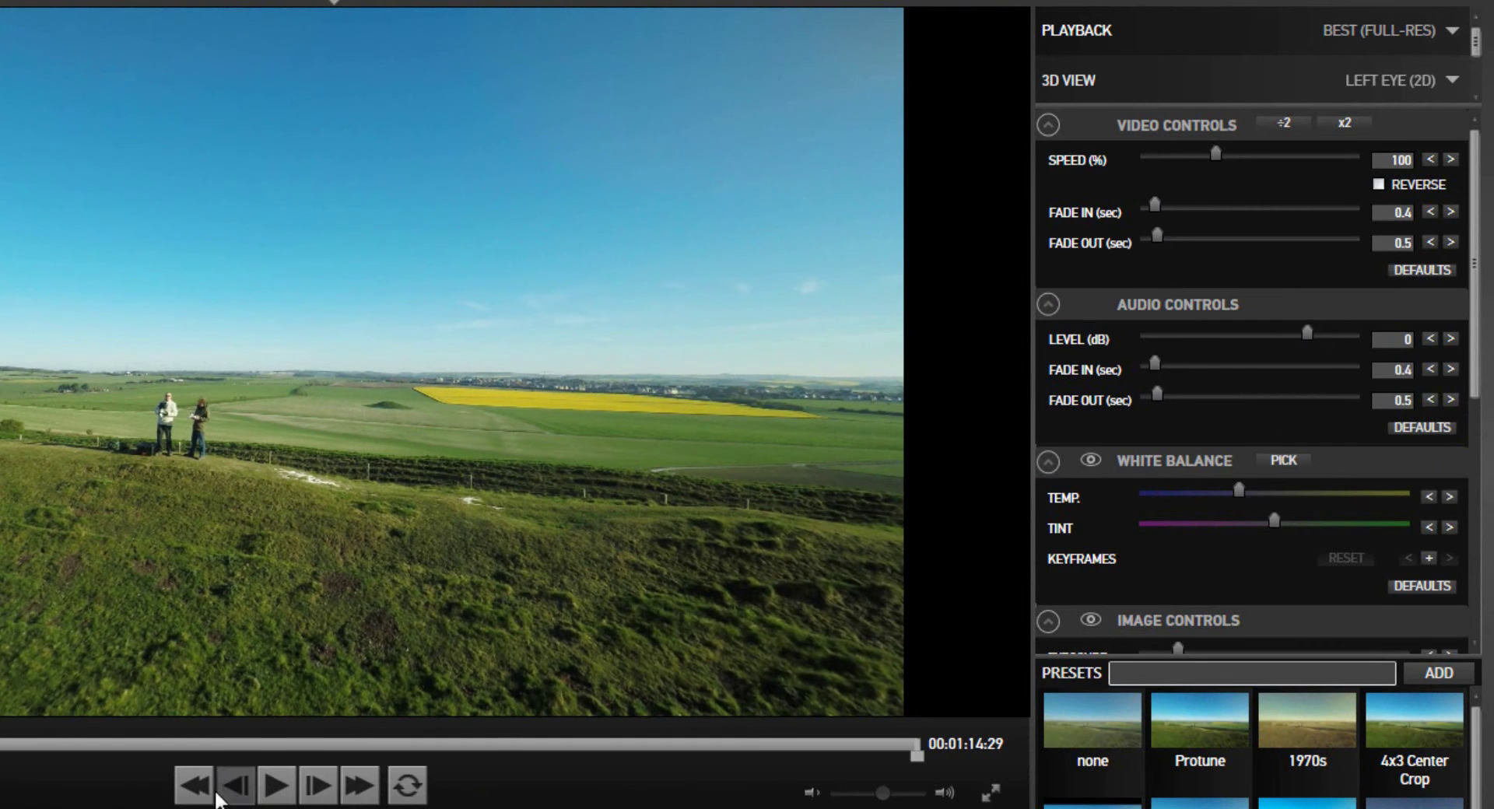
left_click(290, 790)
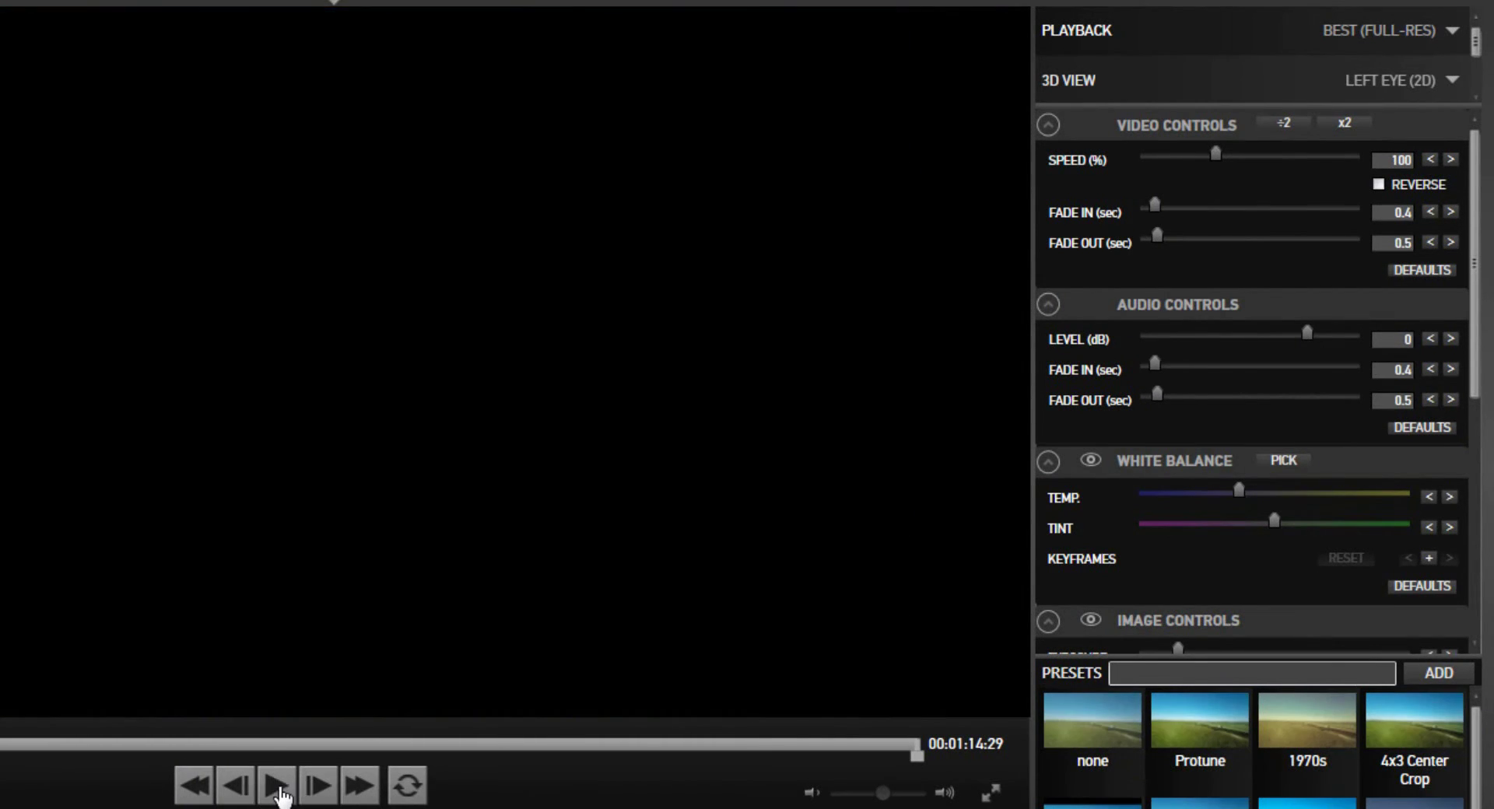
left_click(277, 788)
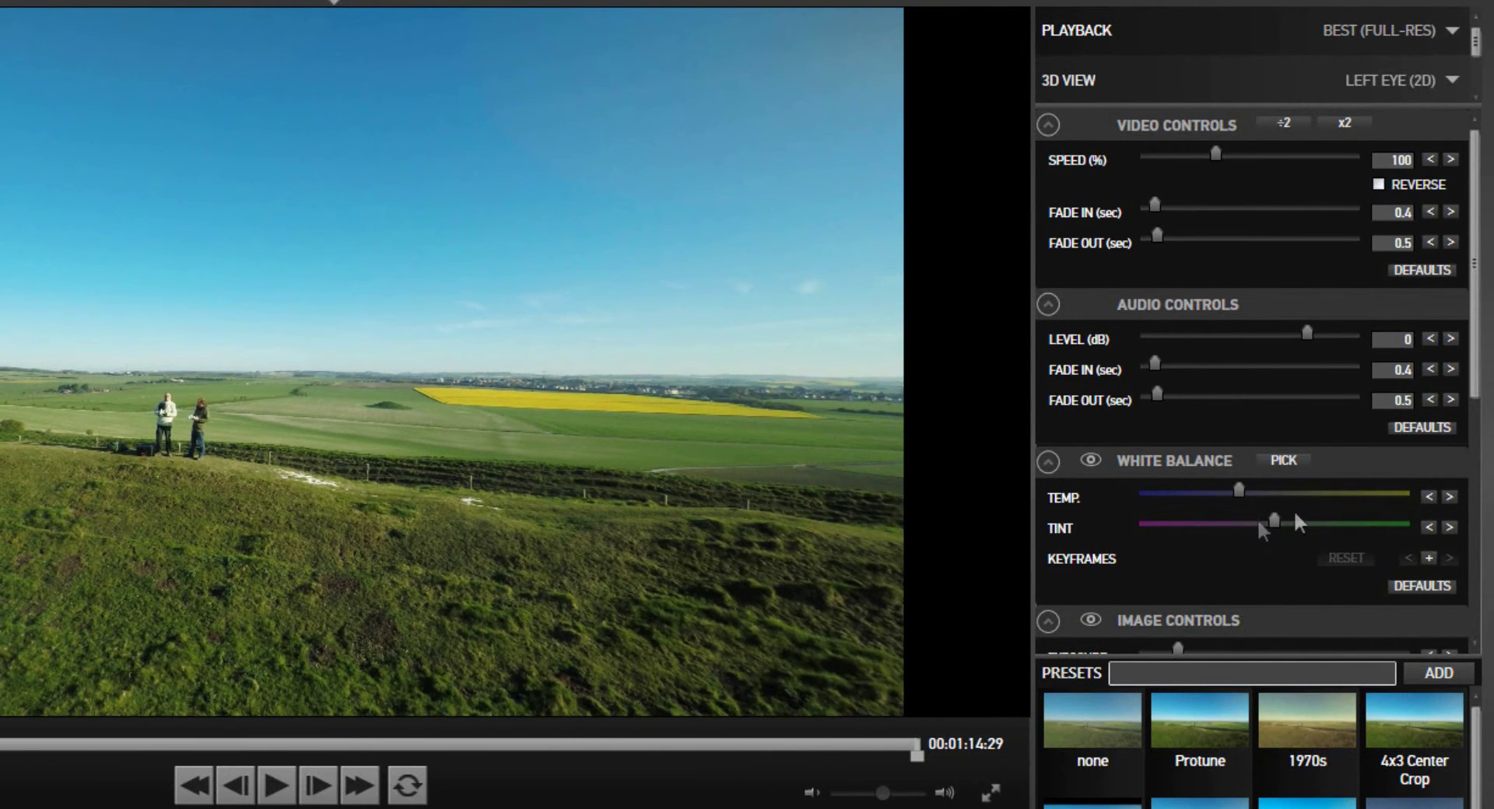
Clear the clip's colour preset to none, then apply the Protune preset.
scroll(1482, 428, "down", 3)
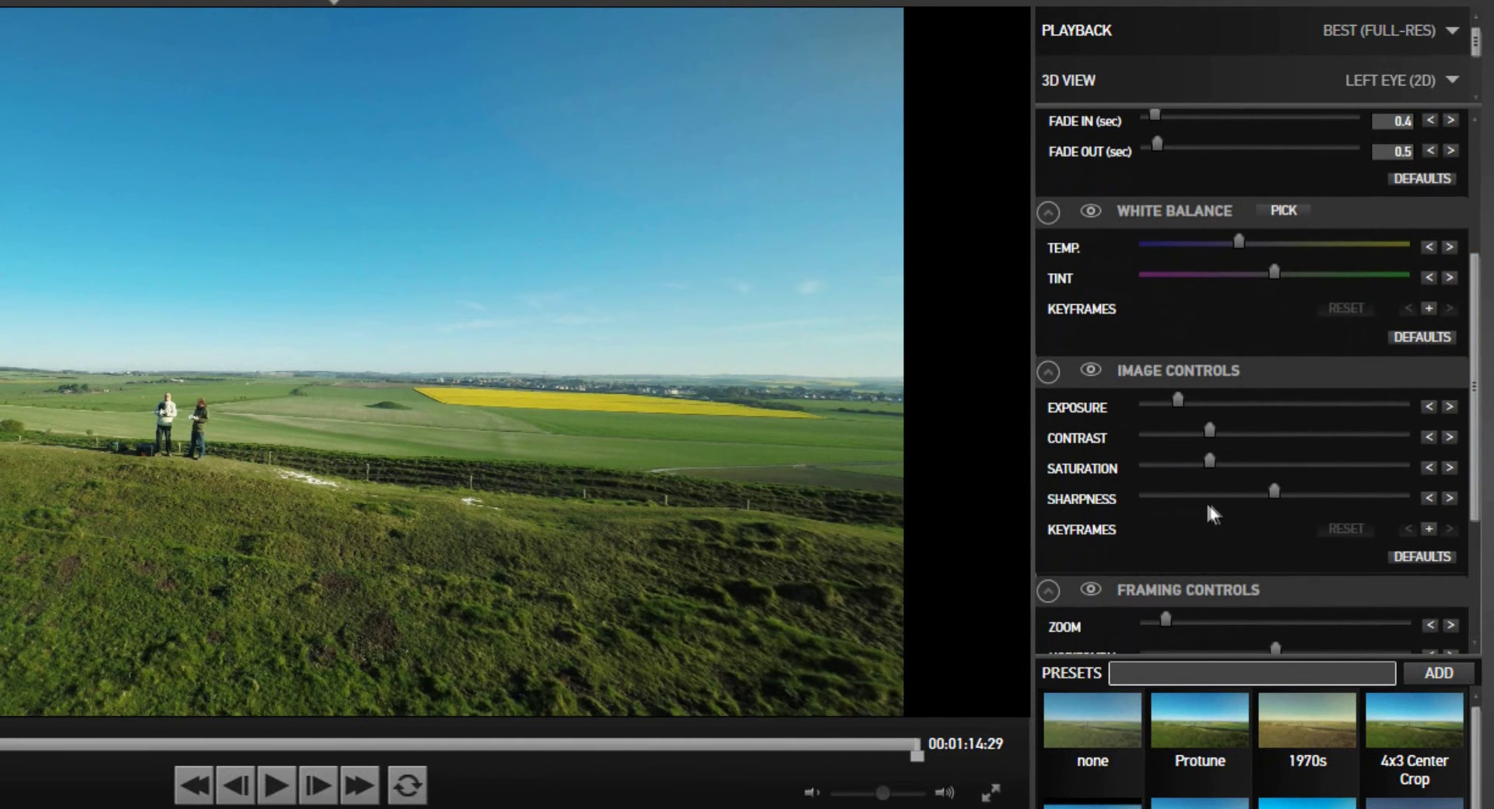
left_click_drag(1471, 478, 1483, 592)
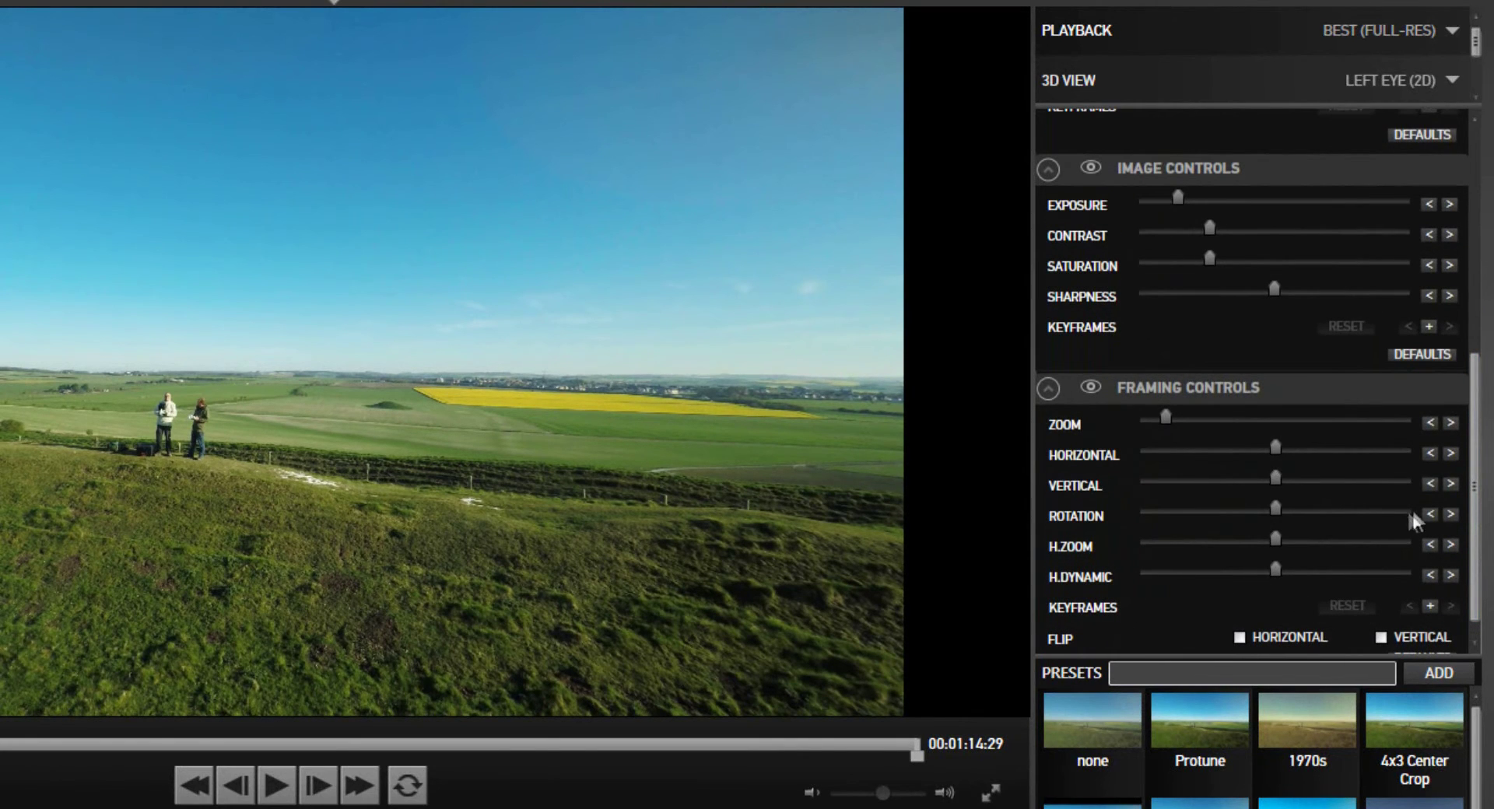
left_click_drag(1473, 502, 1481, 532)
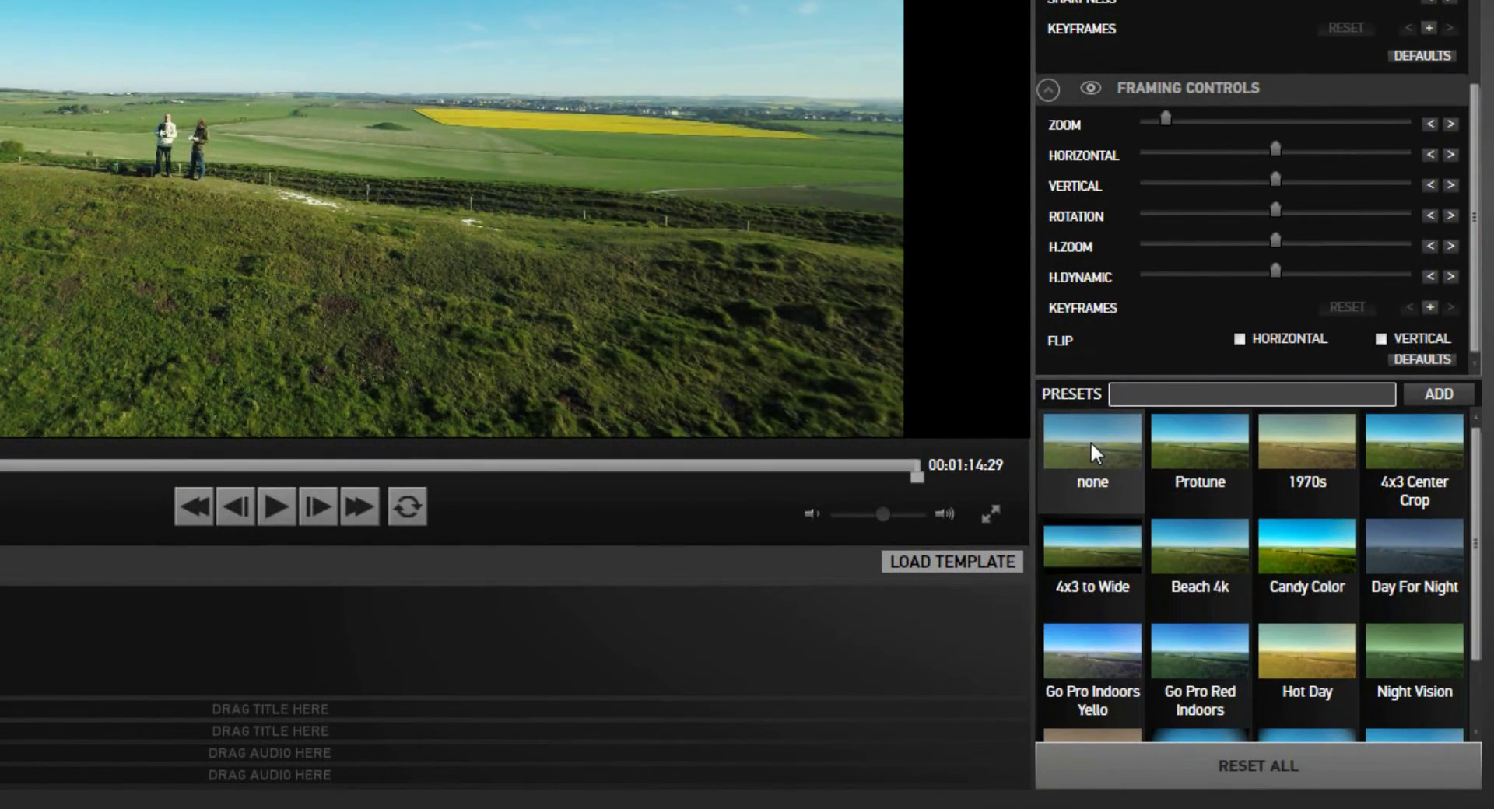
left_click(1091, 440)
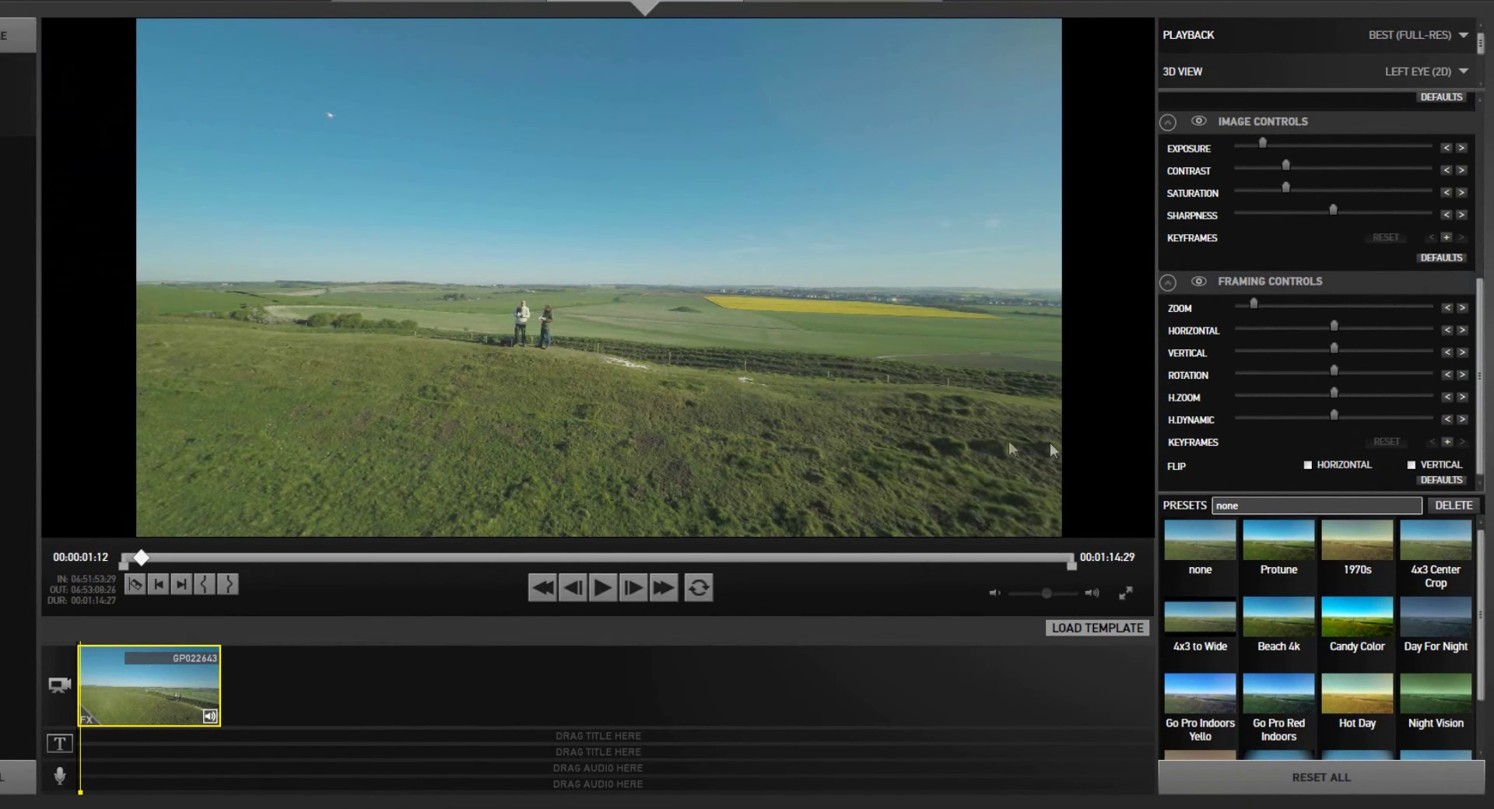
left_click(1273, 547)
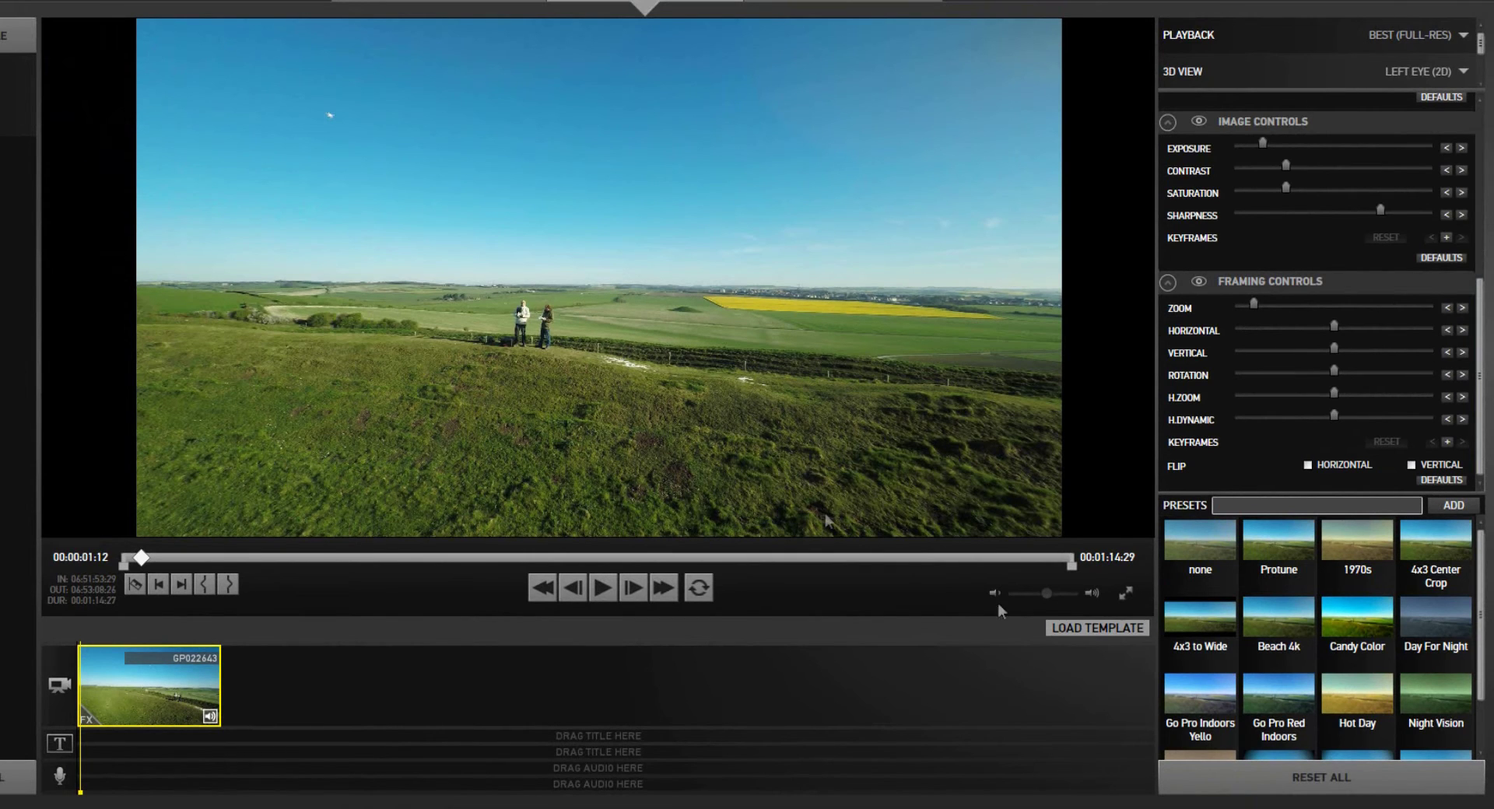
Try the Vignette Medium, Hot Day, Indoors, Beach 4k, Vignette Off and Day For Night presets.
scroll(1490, 659, "down", 1)
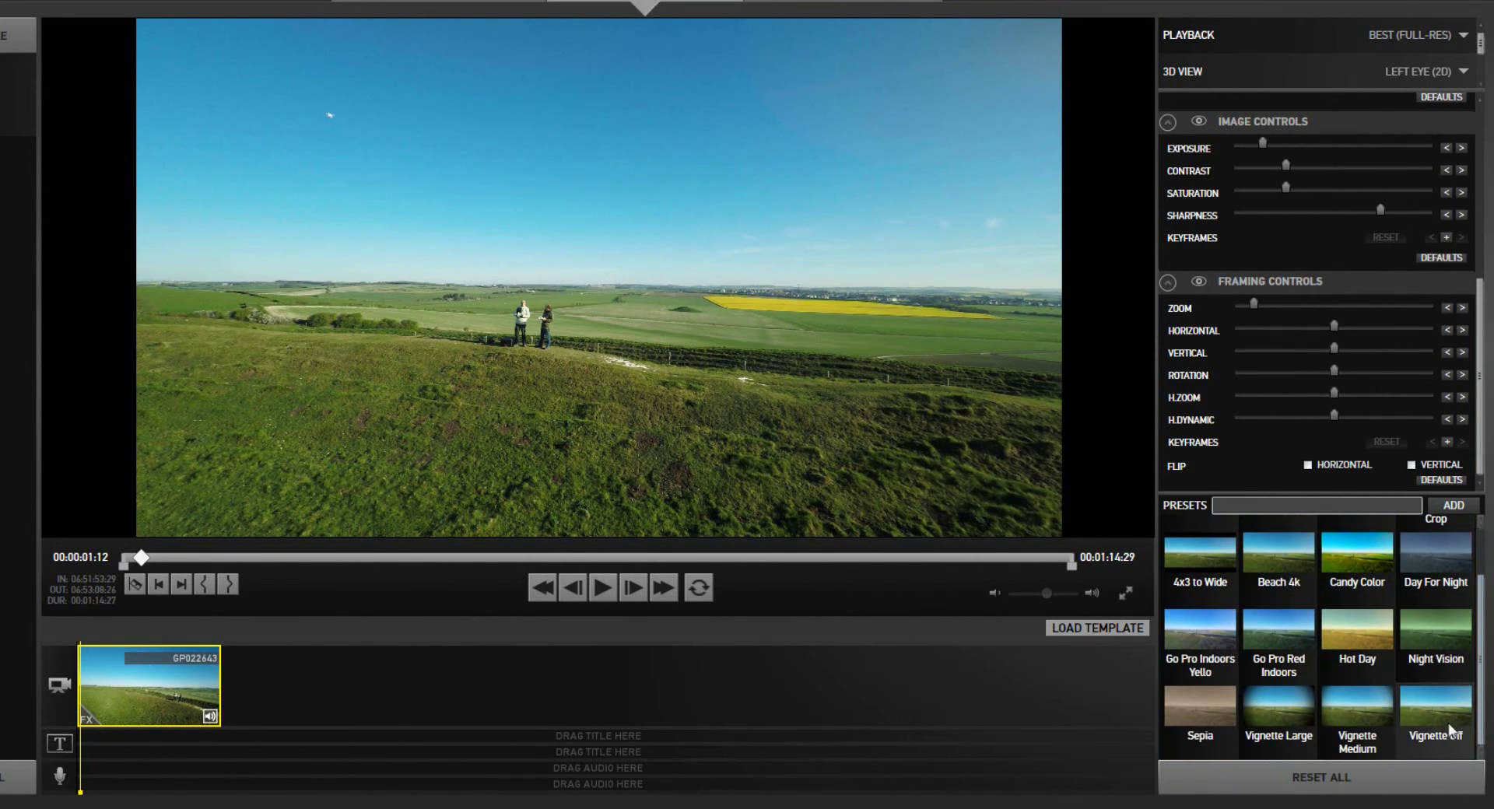
left_click(1357, 716)
left_click(1351, 625)
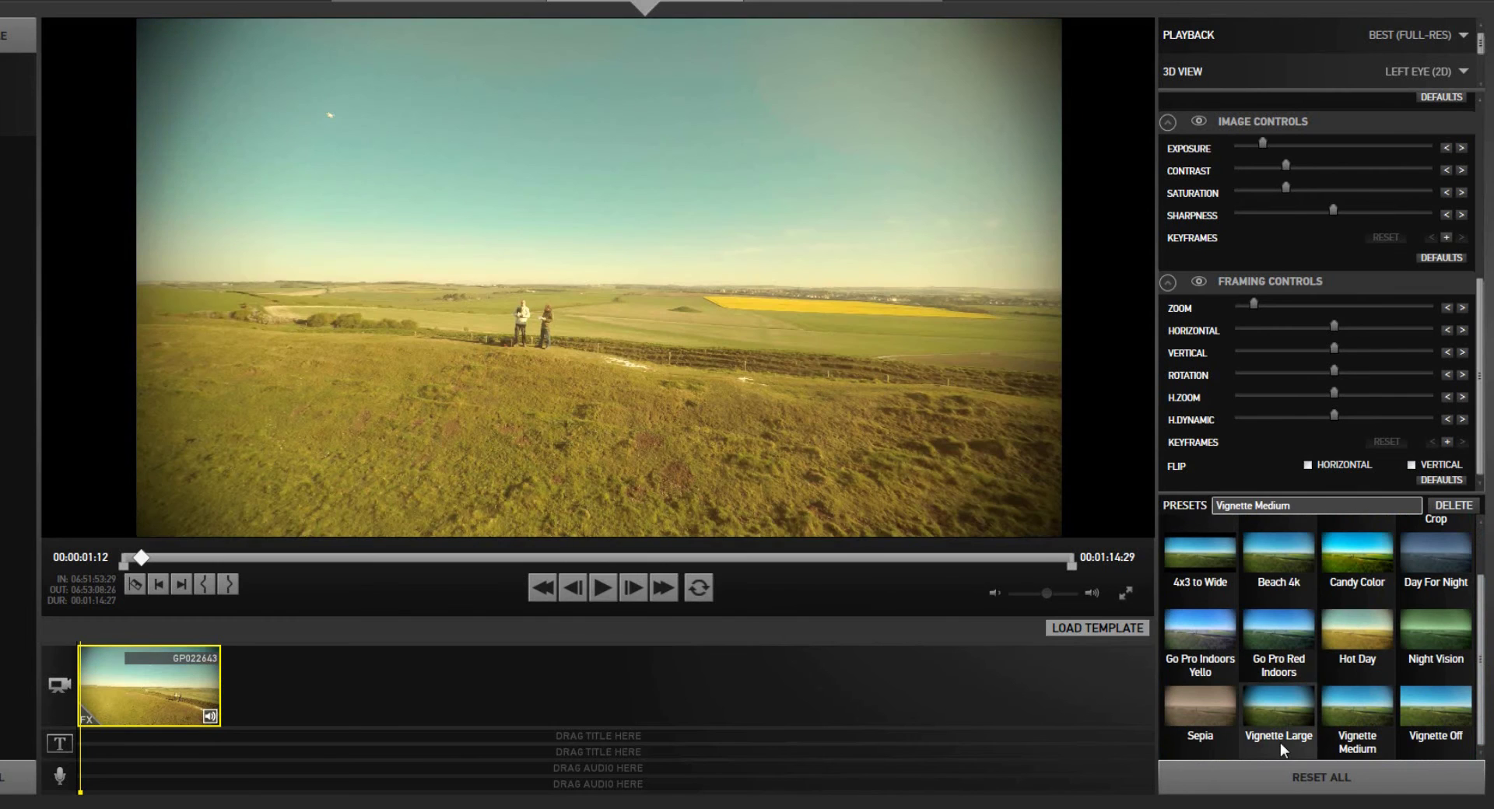
left_click(1271, 642)
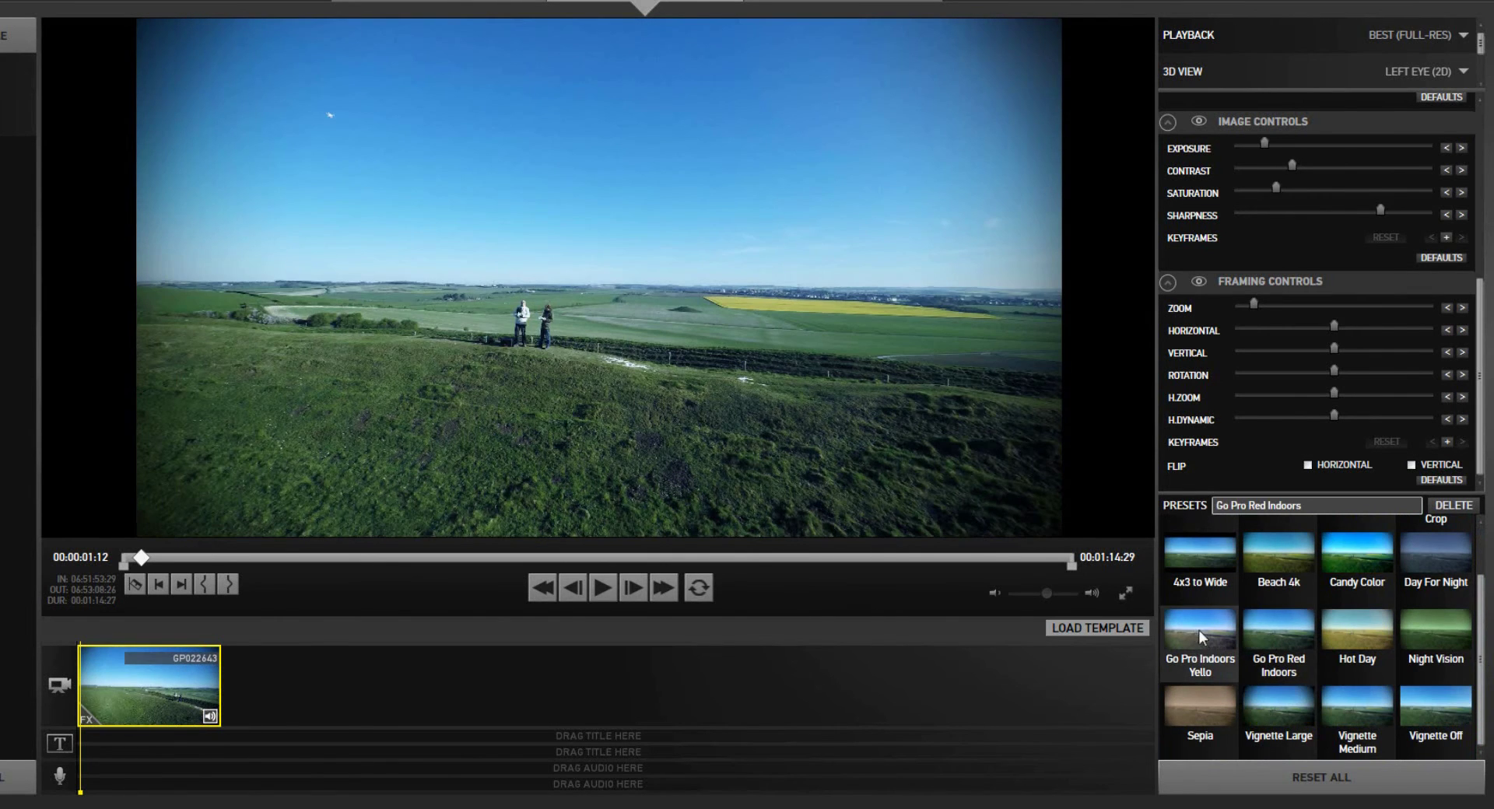
left_click(1203, 638)
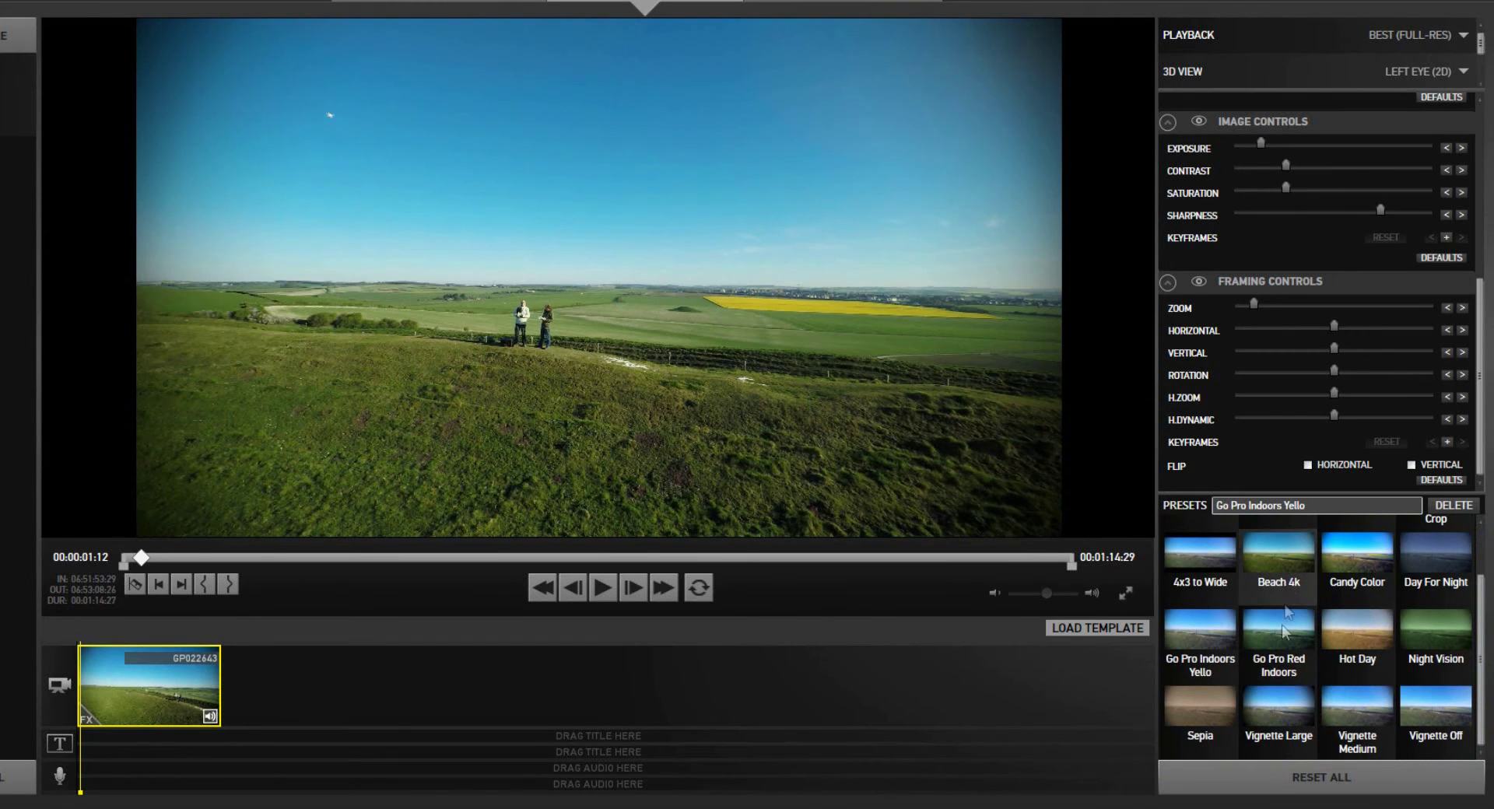
left_click(1284, 615)
left_click(1436, 704)
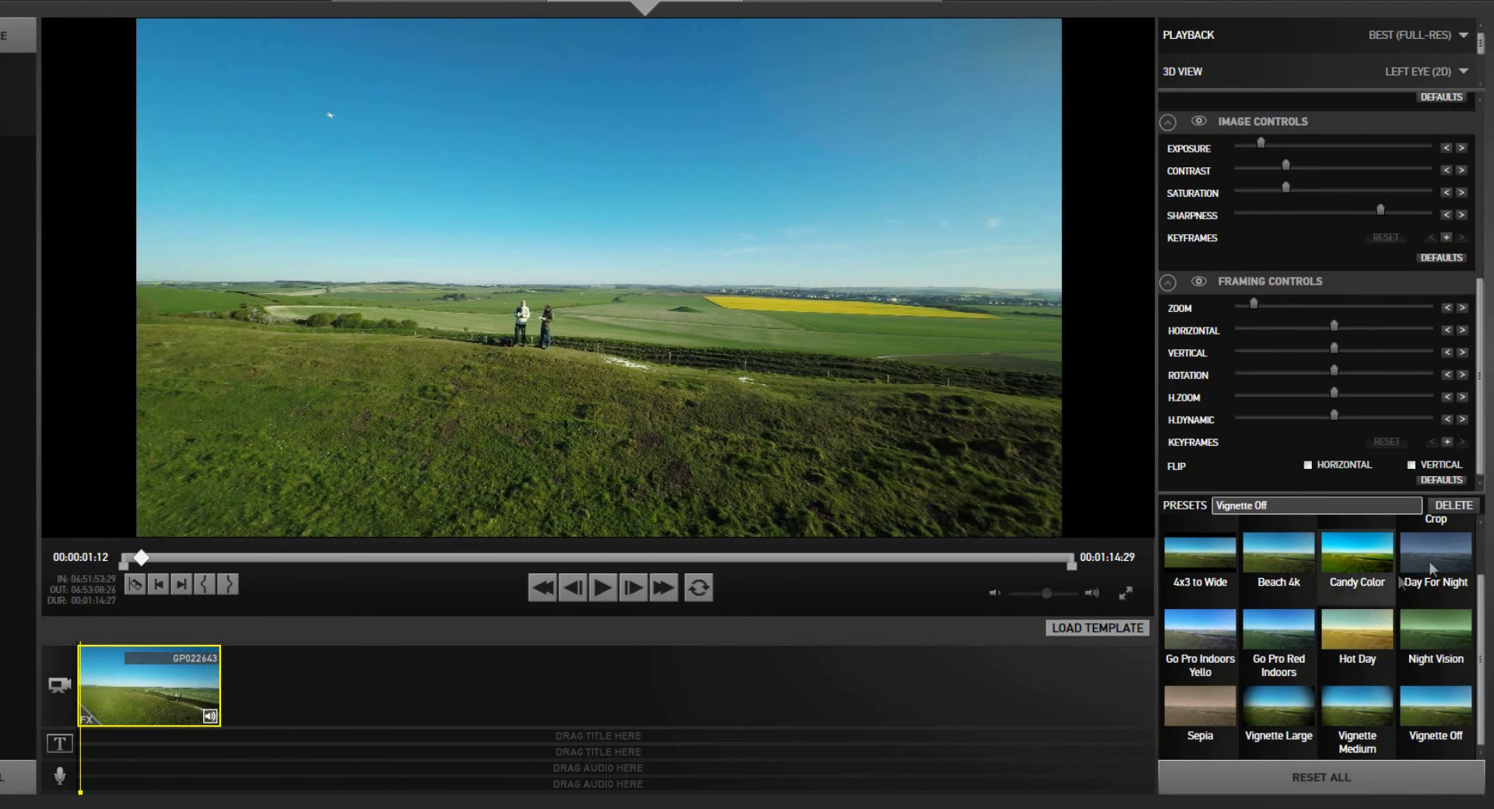
left_click(1430, 568)
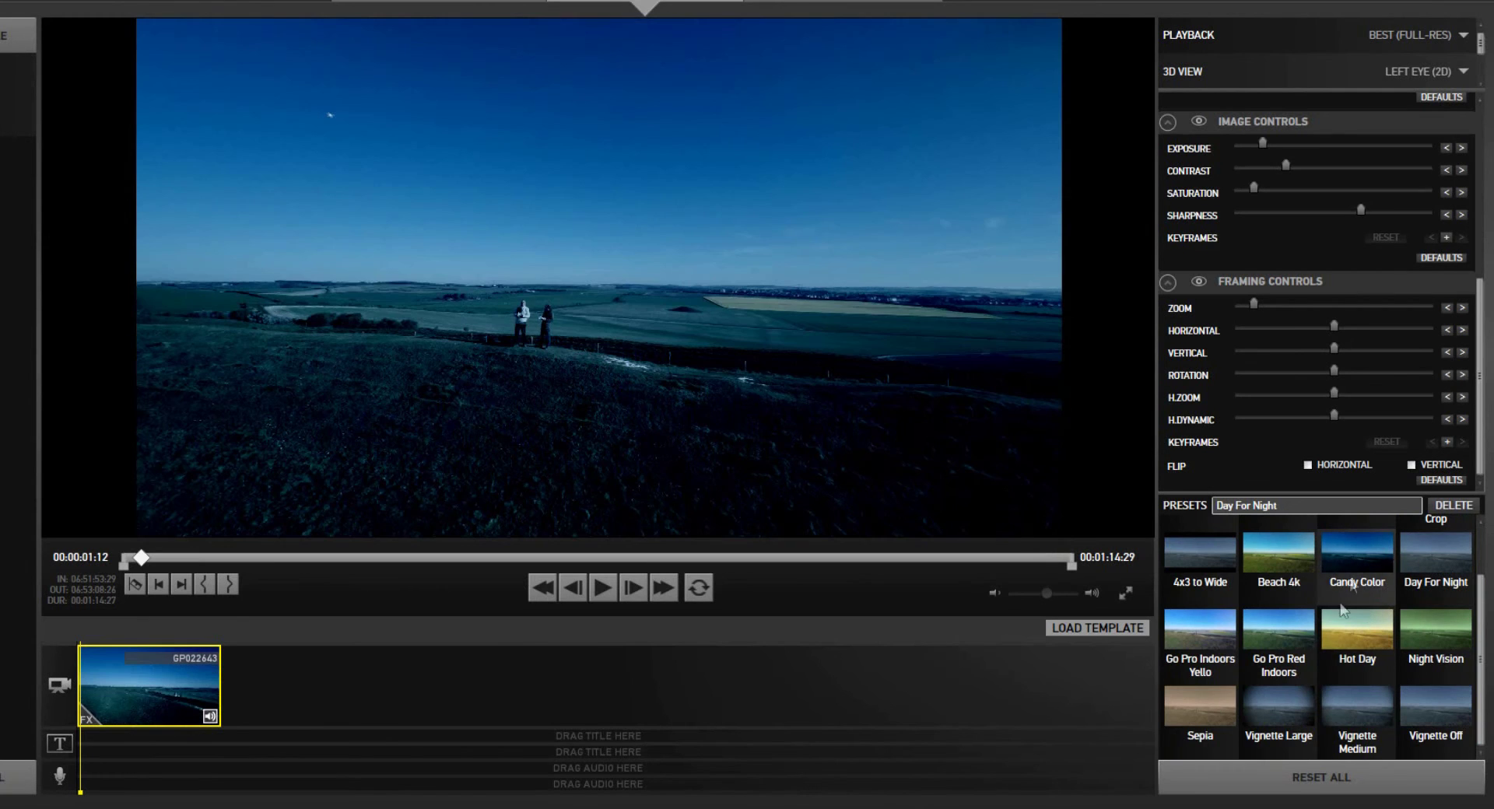
Apply Candy Color, then switch the clip back to the Protune preset.
left_click(1354, 582)
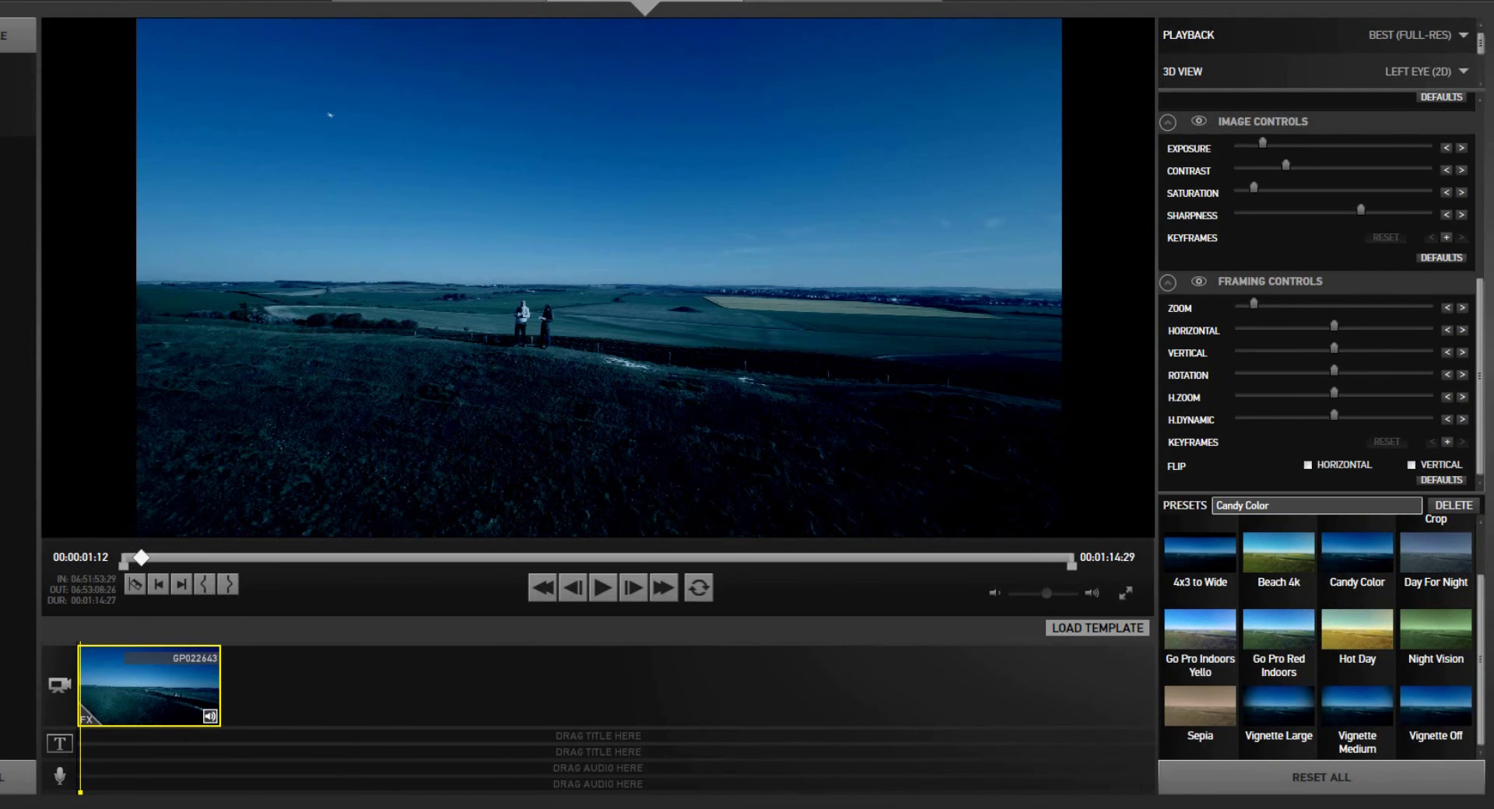
scroll(1323, 638, "up", 2)
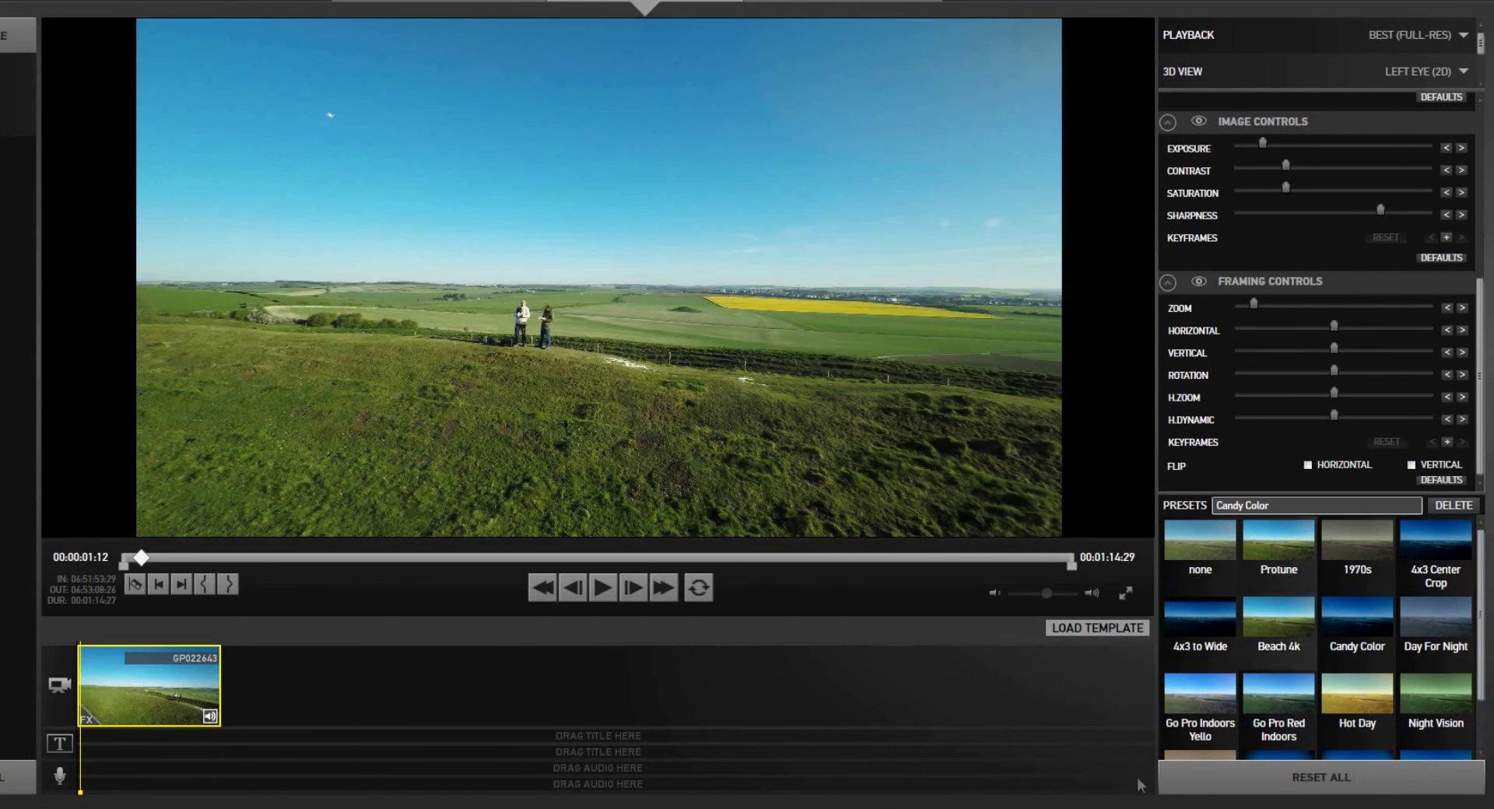
left_click(1278, 545)
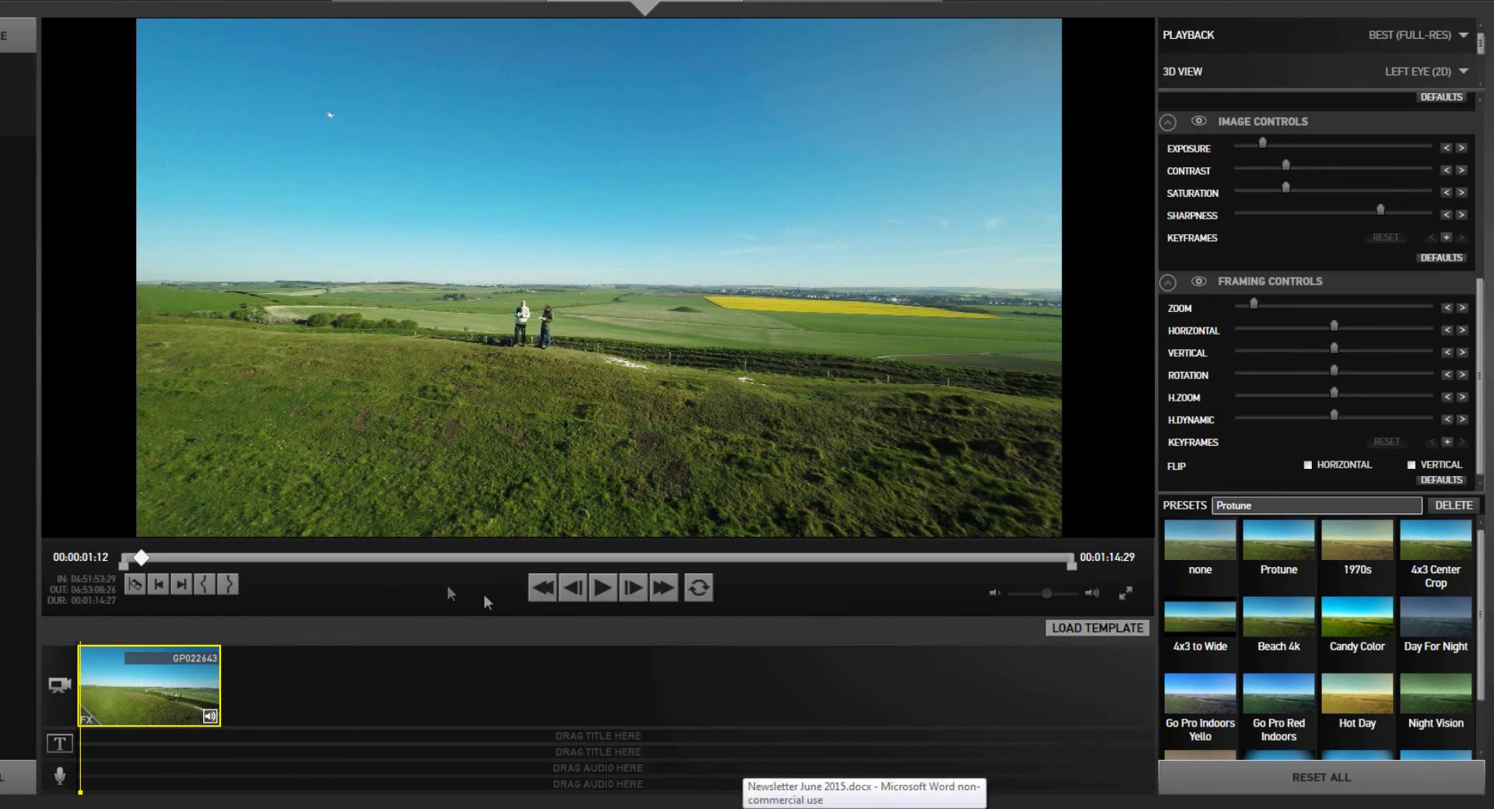
Play the graded preview, jump ahead, then pause it at 00:00:28:27.
left_click(602, 589)
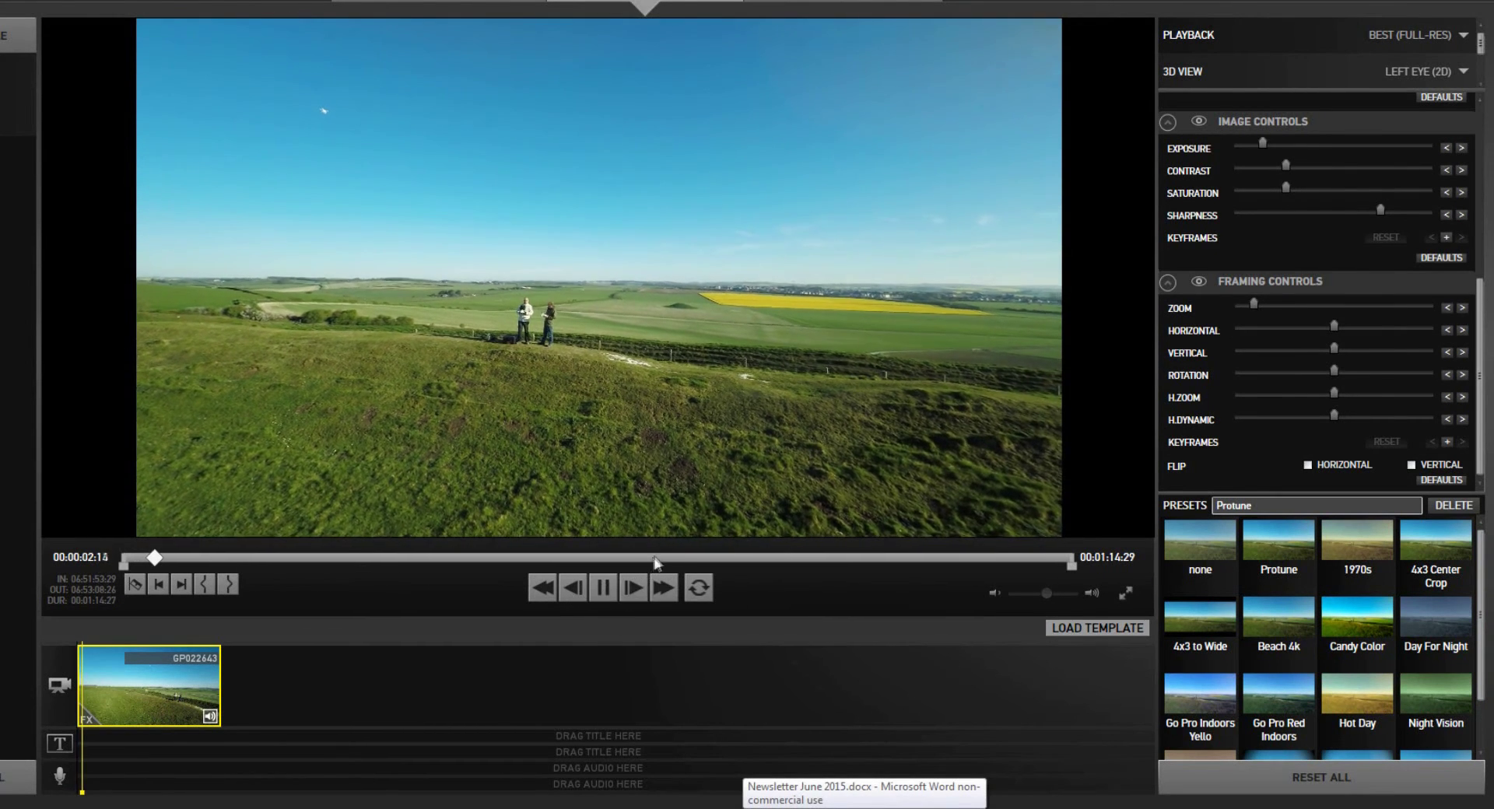
left_click(656, 557)
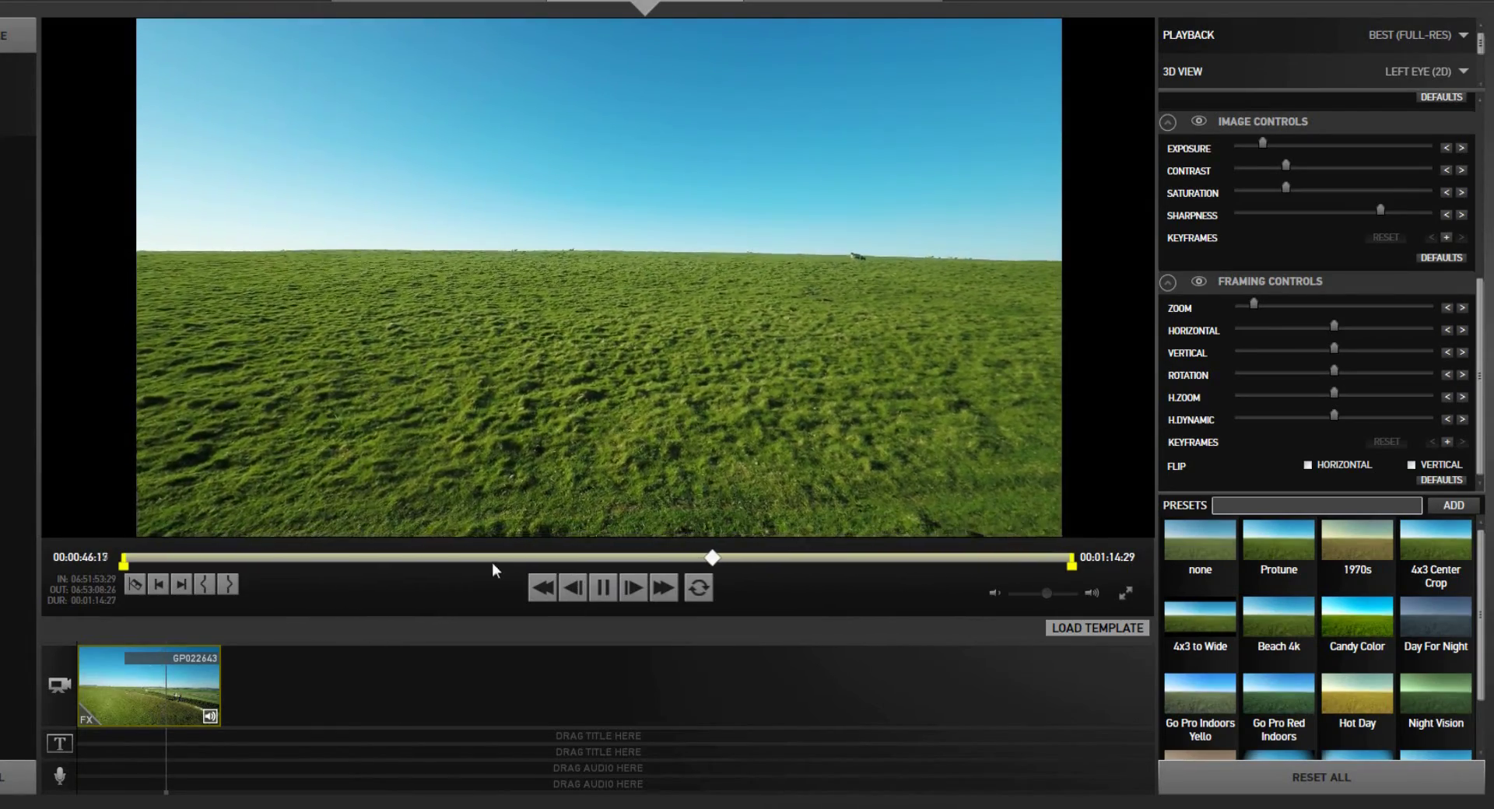
left_click(490, 559)
left_click(602, 588)
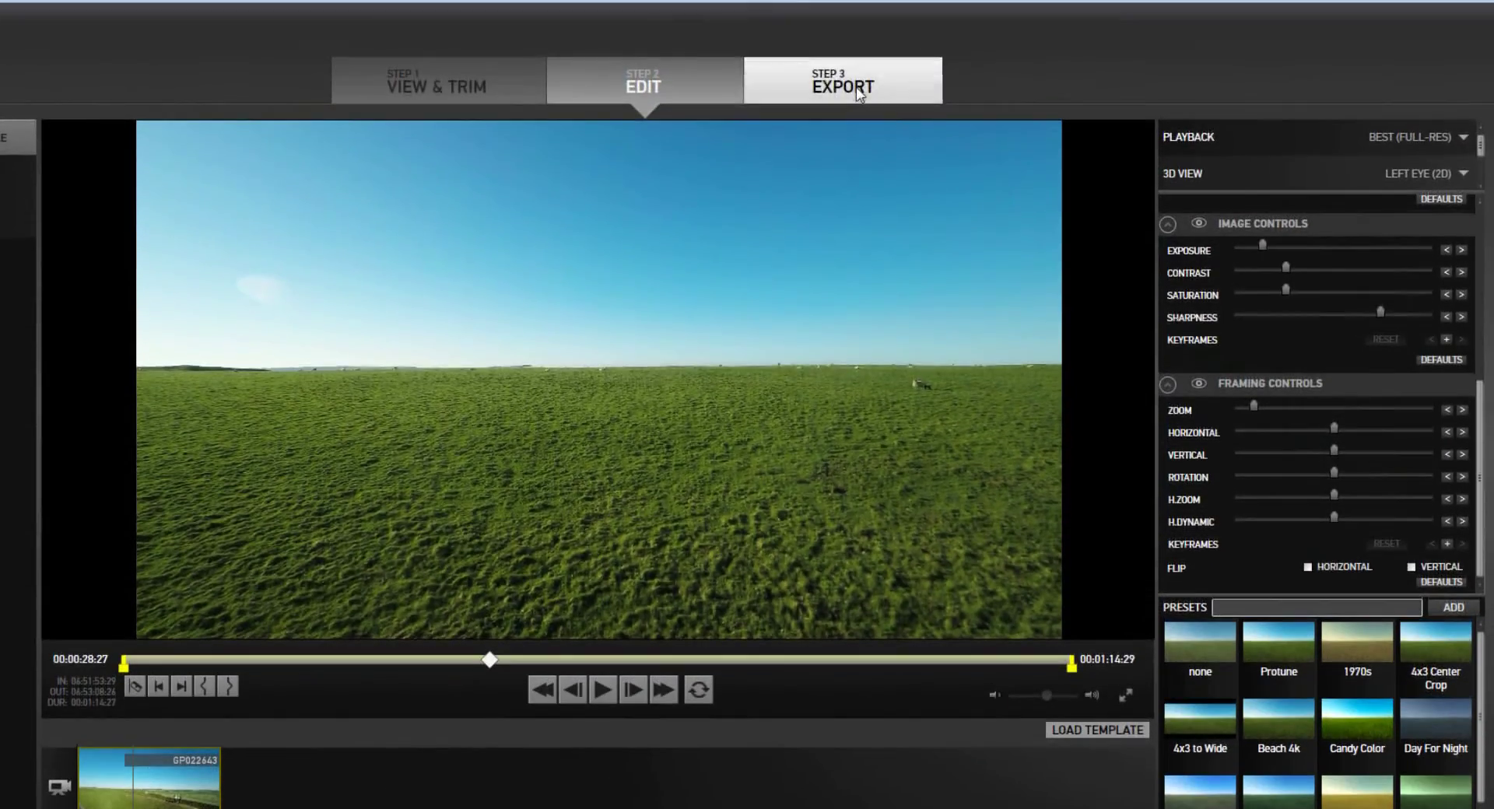
Compare the YouTube, UHD 4K, HD 1080p and Vimeo export presets, then choose Custom.
left_click(843, 45)
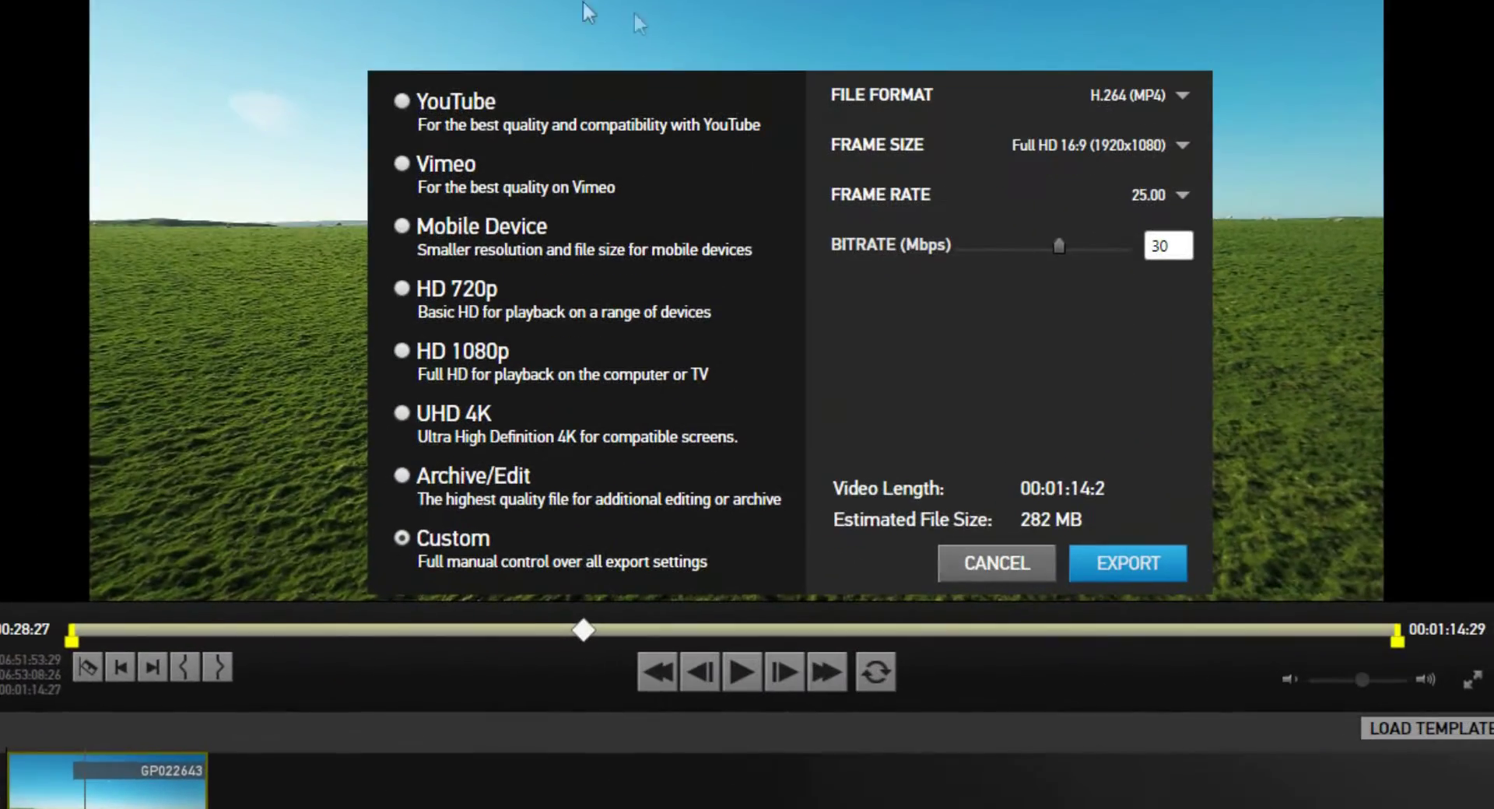
left_click(402, 105)
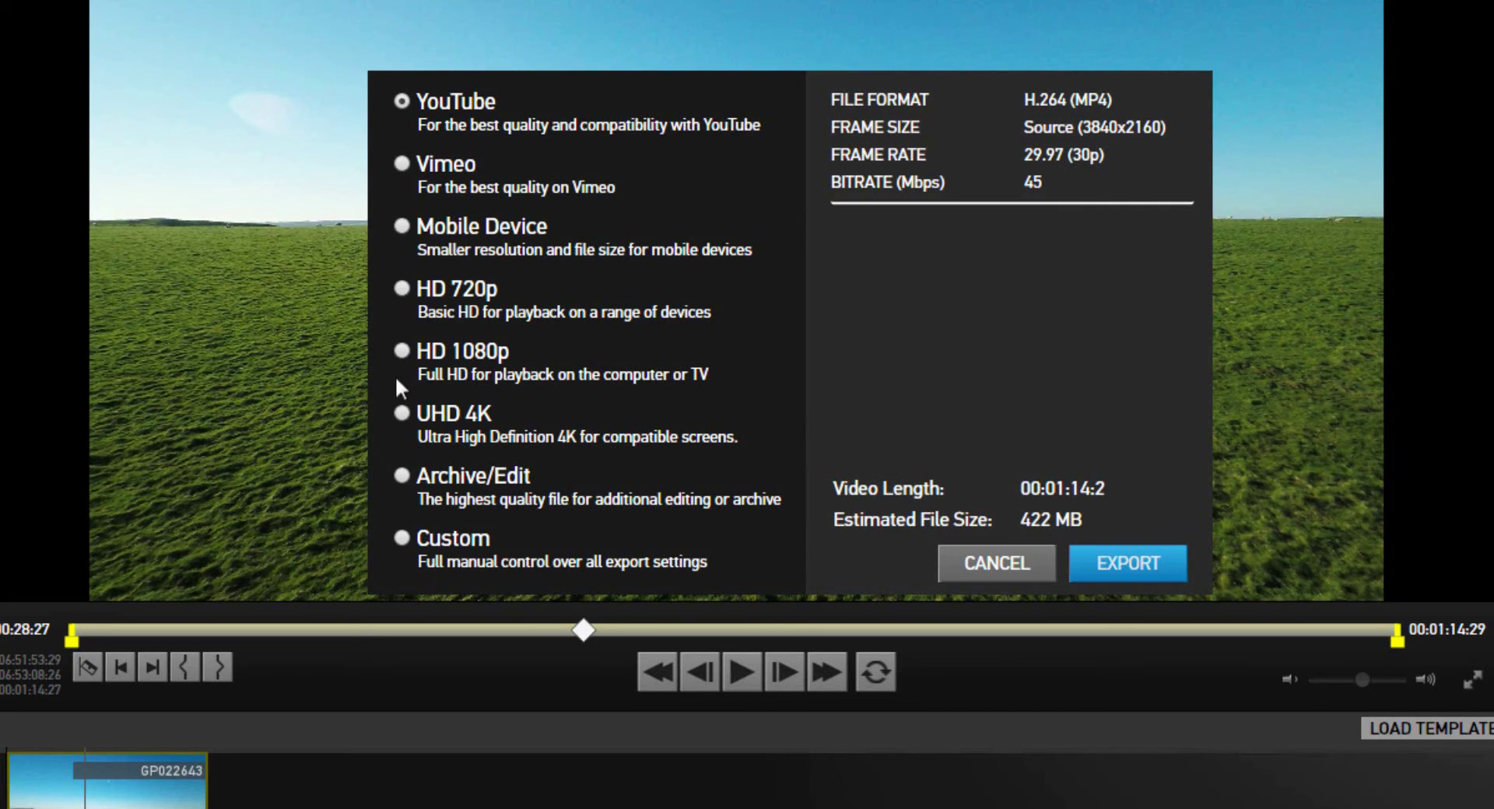
left_click(403, 414)
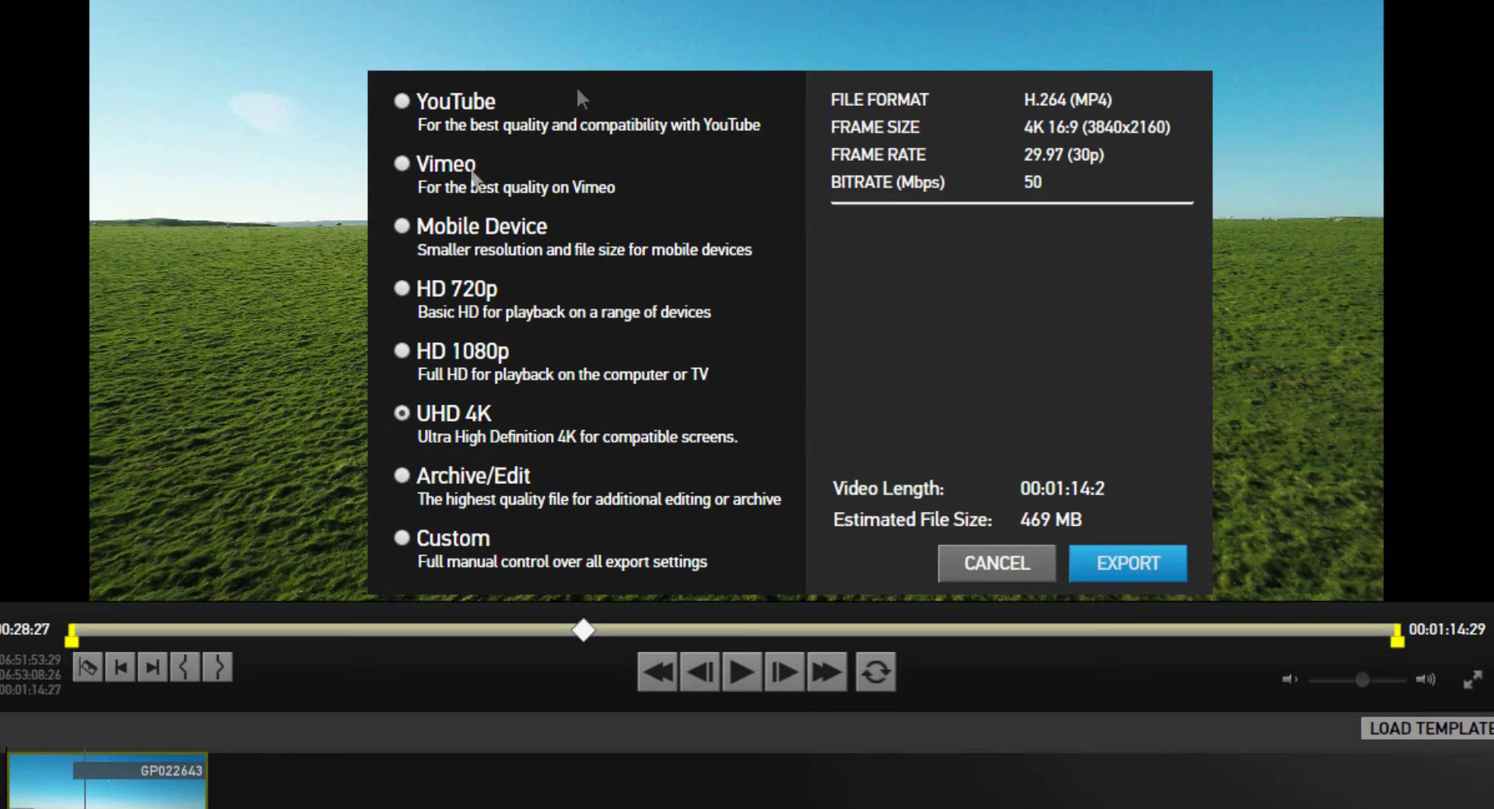
left_click(403, 351)
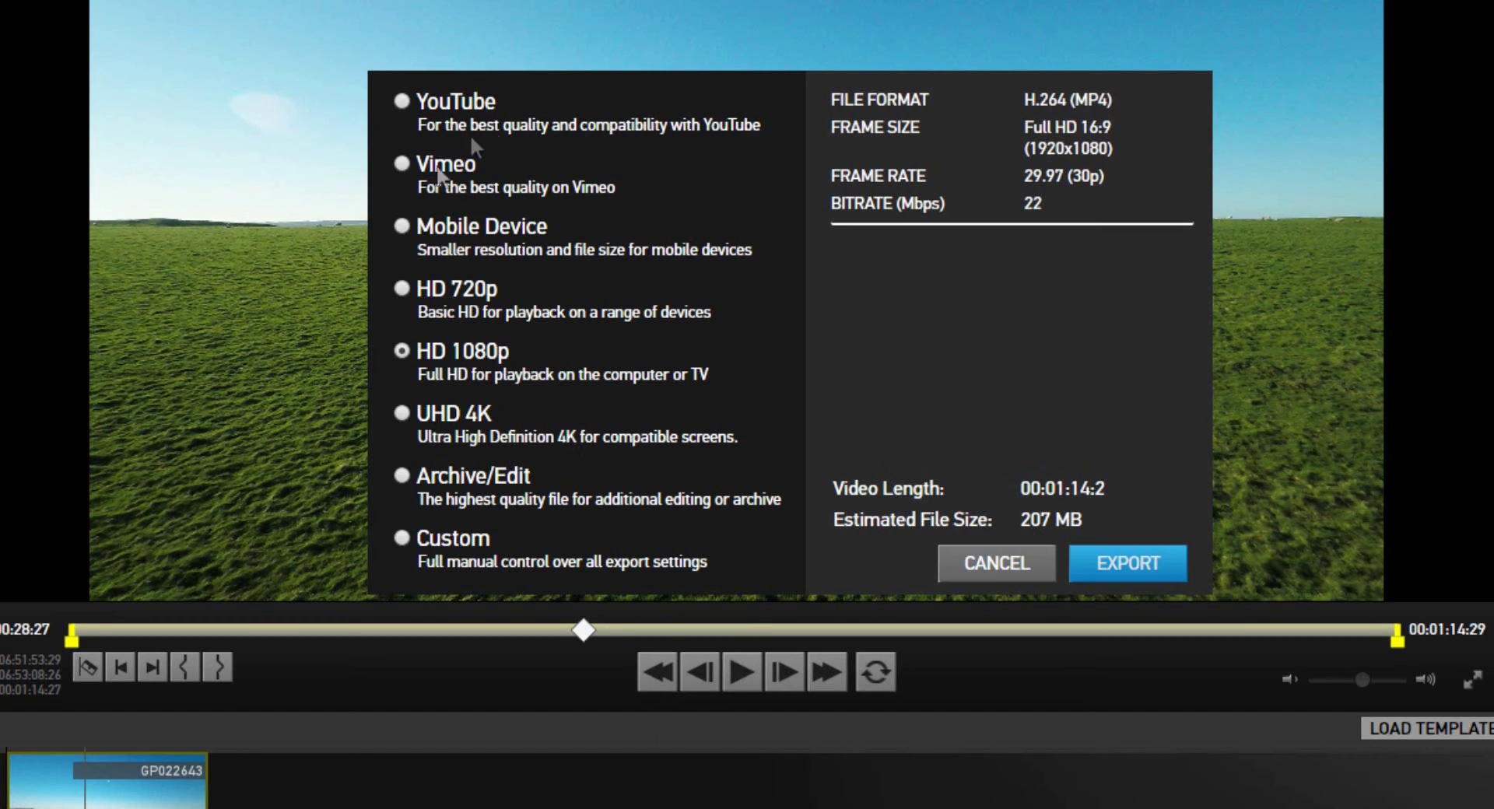
left_click(402, 165)
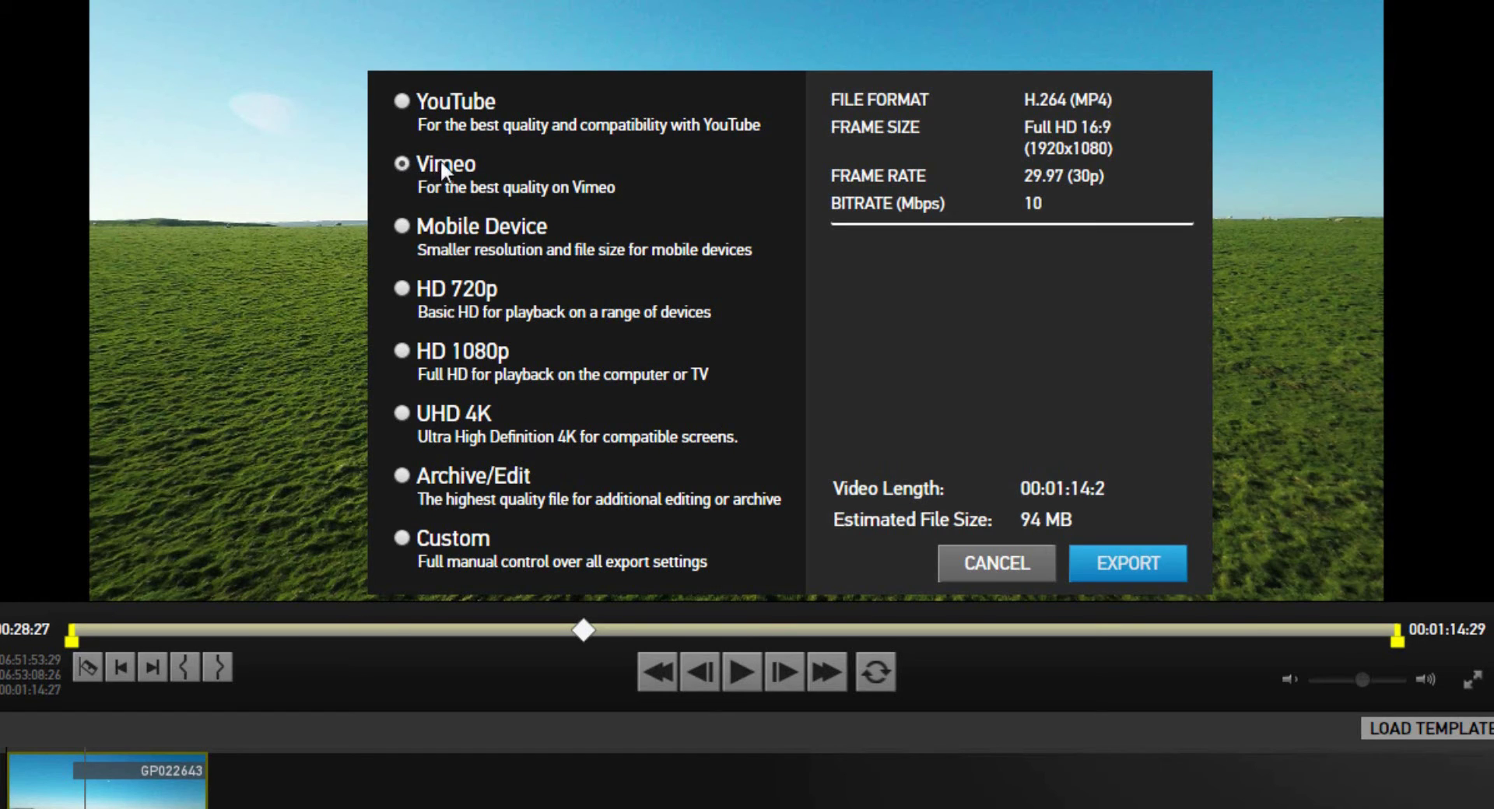
left_click(442, 537)
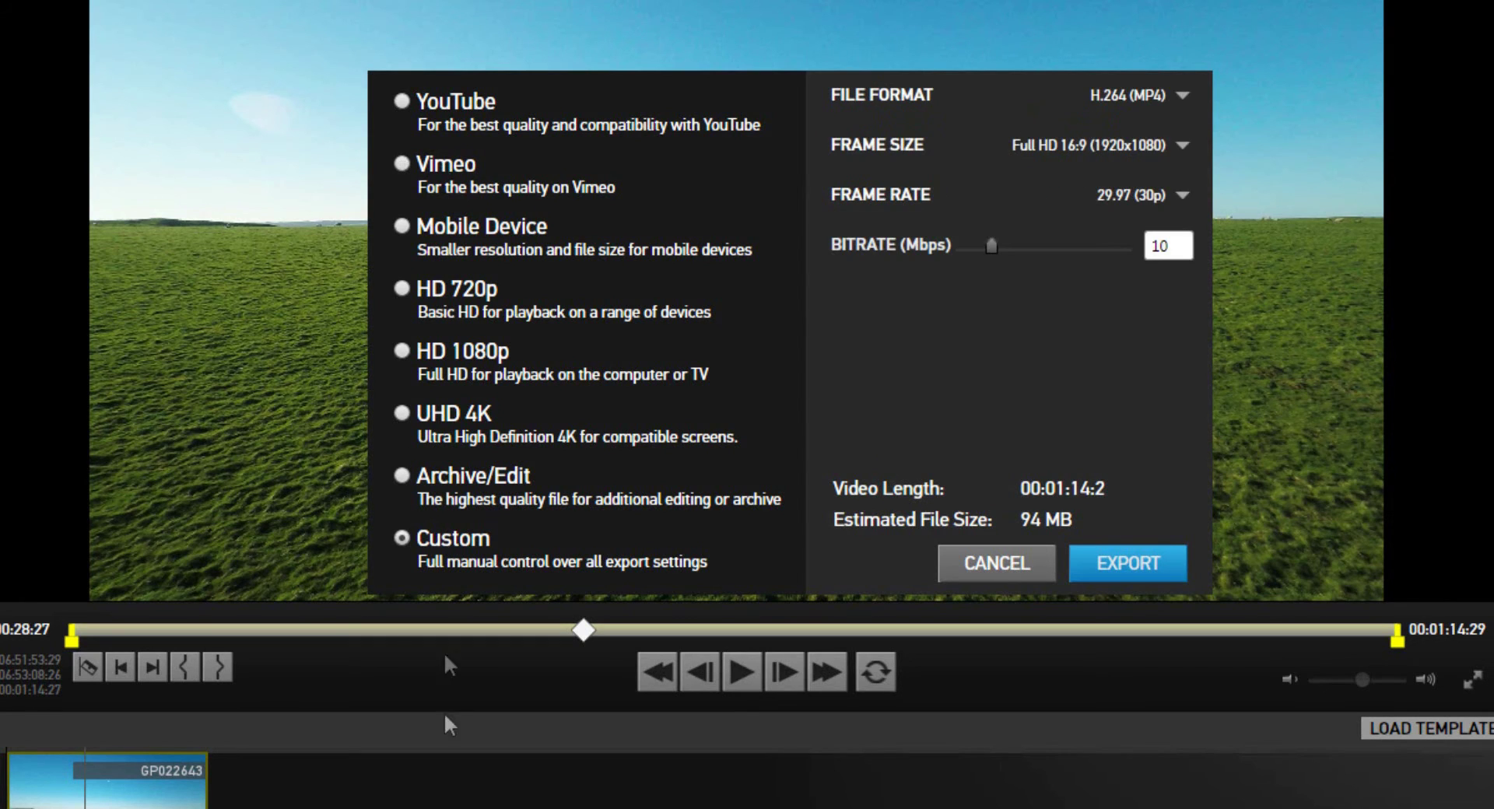
Keep H.264 (MP4) format and try Source (3840x2160) frame size with a higher bitrate.
mouse_move(992, 243)
left_mouse_down()
mouse_move(1133, 254)
mouse_move(1002, 260)
left_mouse_up()
left_click(1157, 96)
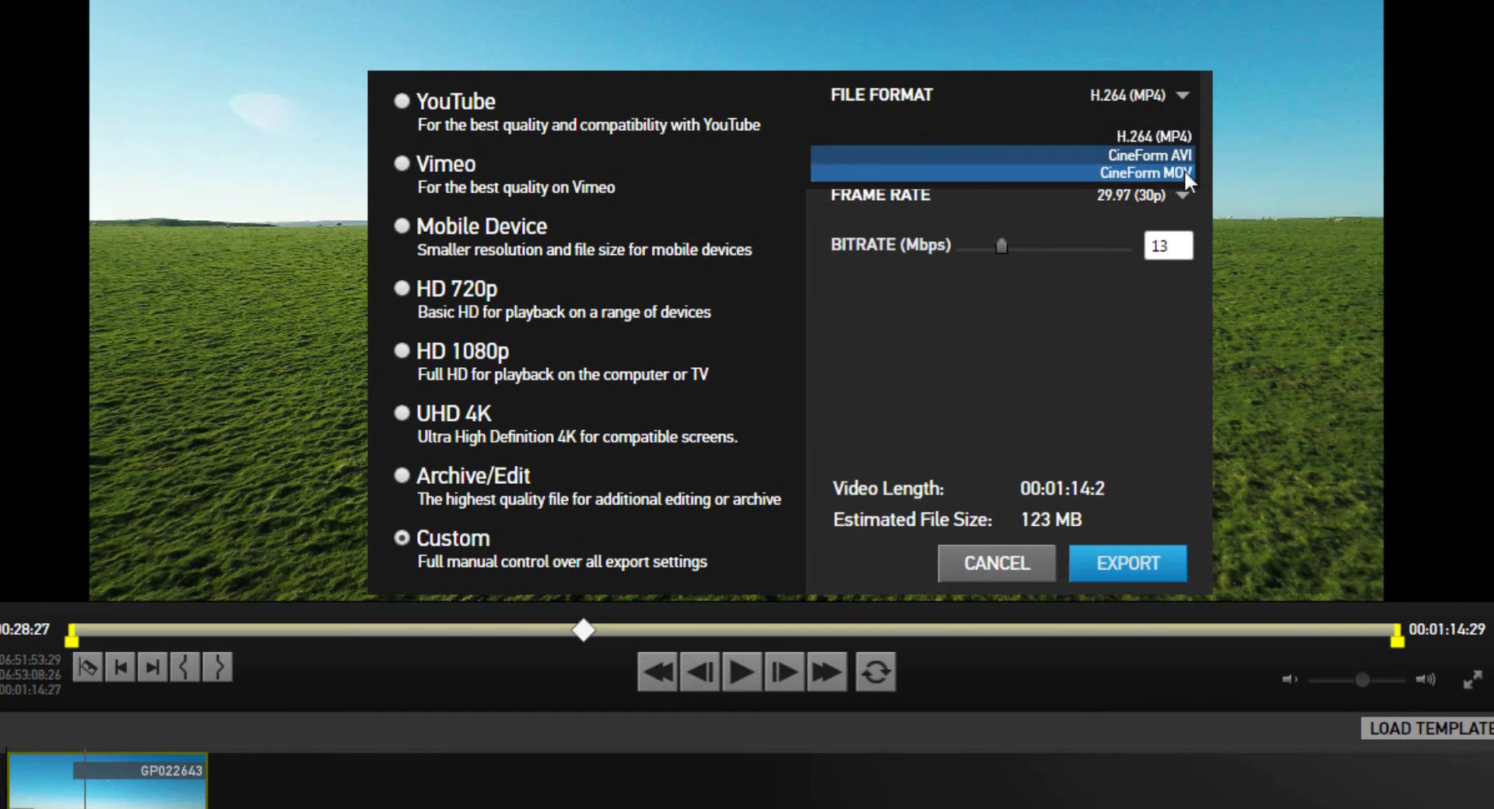
left_click(1138, 137)
left_click(1145, 144)
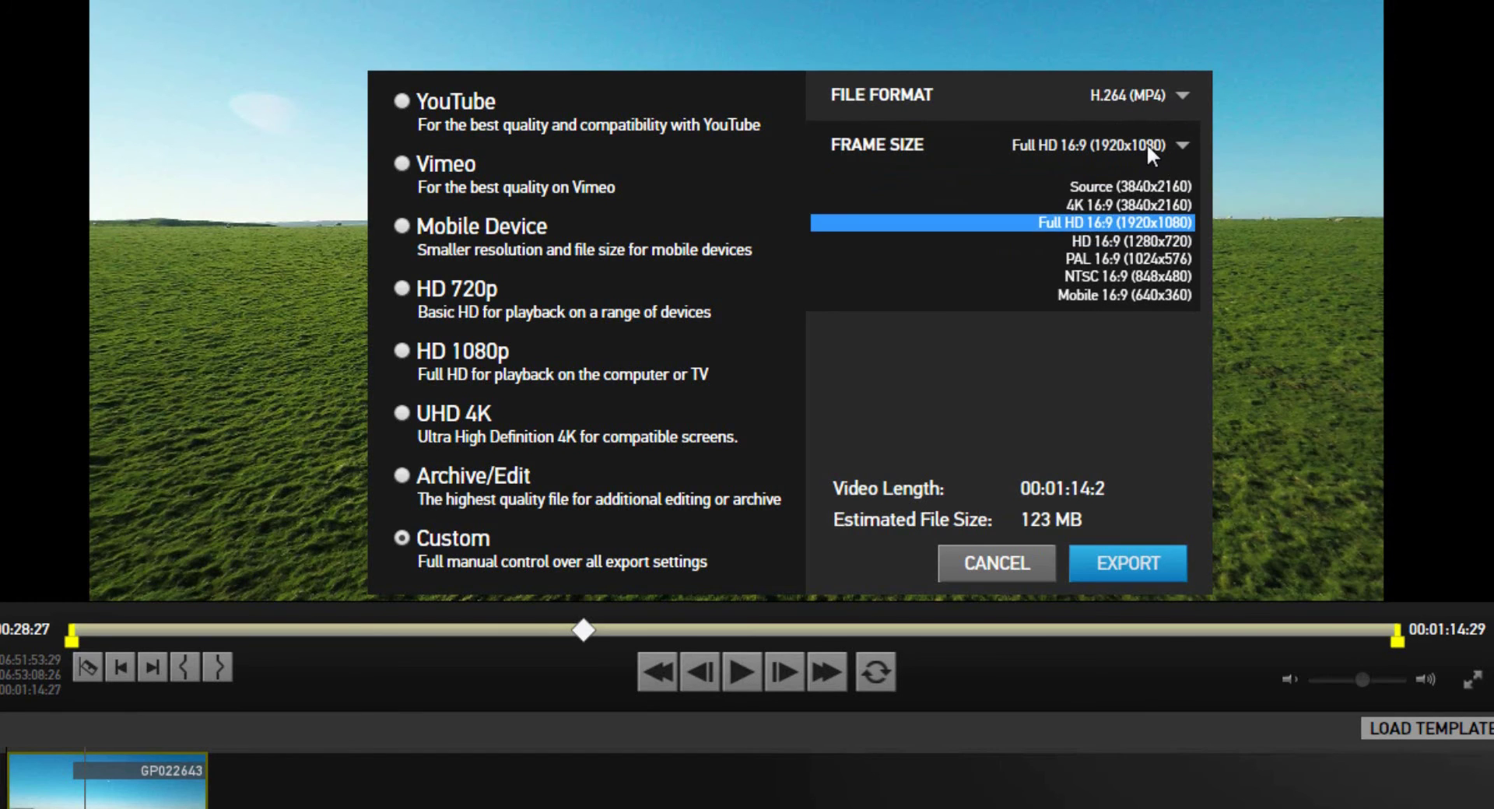
left_click(1151, 187)
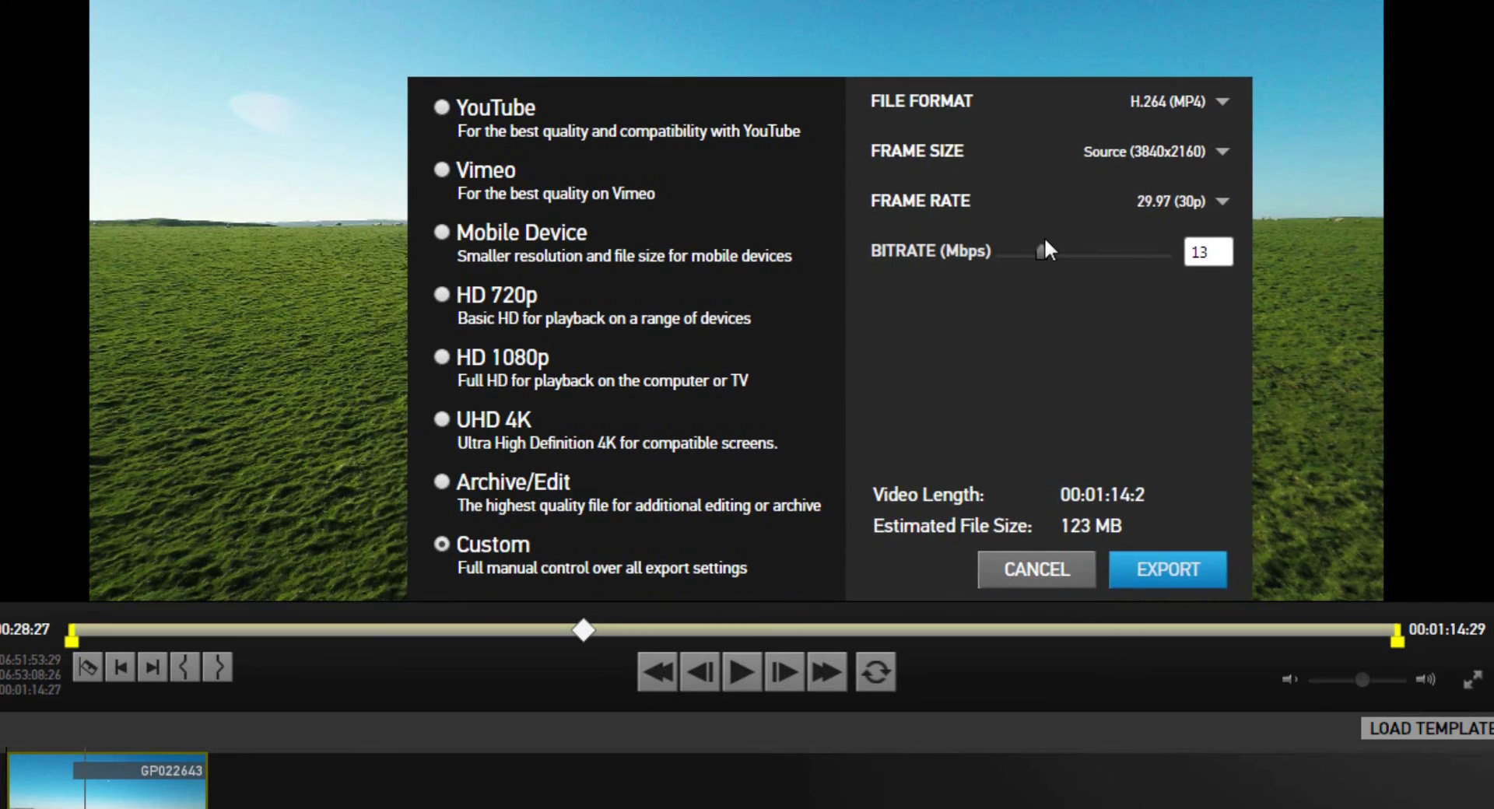
Set frame size to Full HD 16:9 (1920x1080) and bitrate to 30 Mbps.
left_click_drag(1031, 245, 1111, 248)
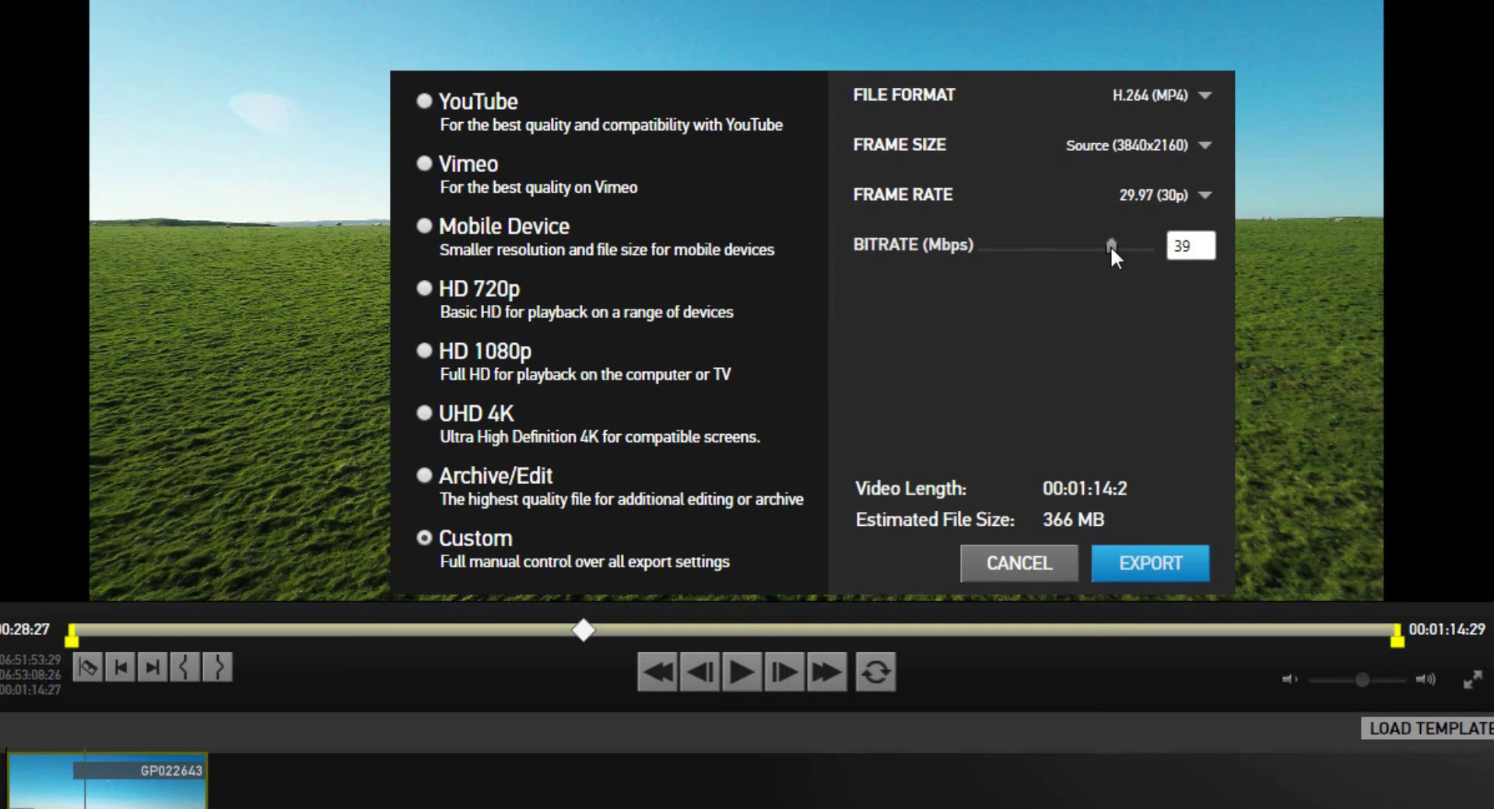
left_click_drag(1113, 248, 1115, 247)
left_click(1203, 146)
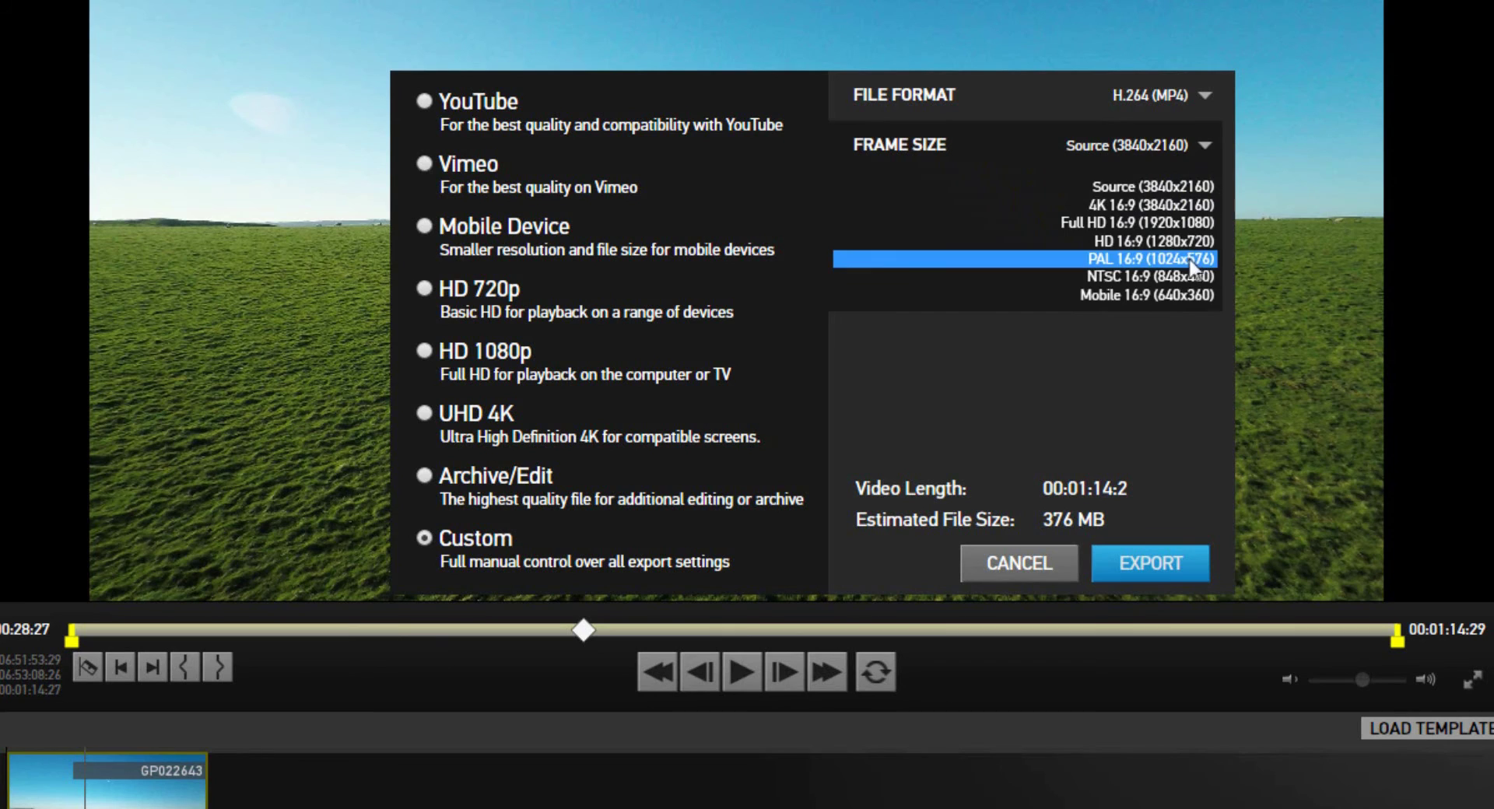
left_click(1128, 222)
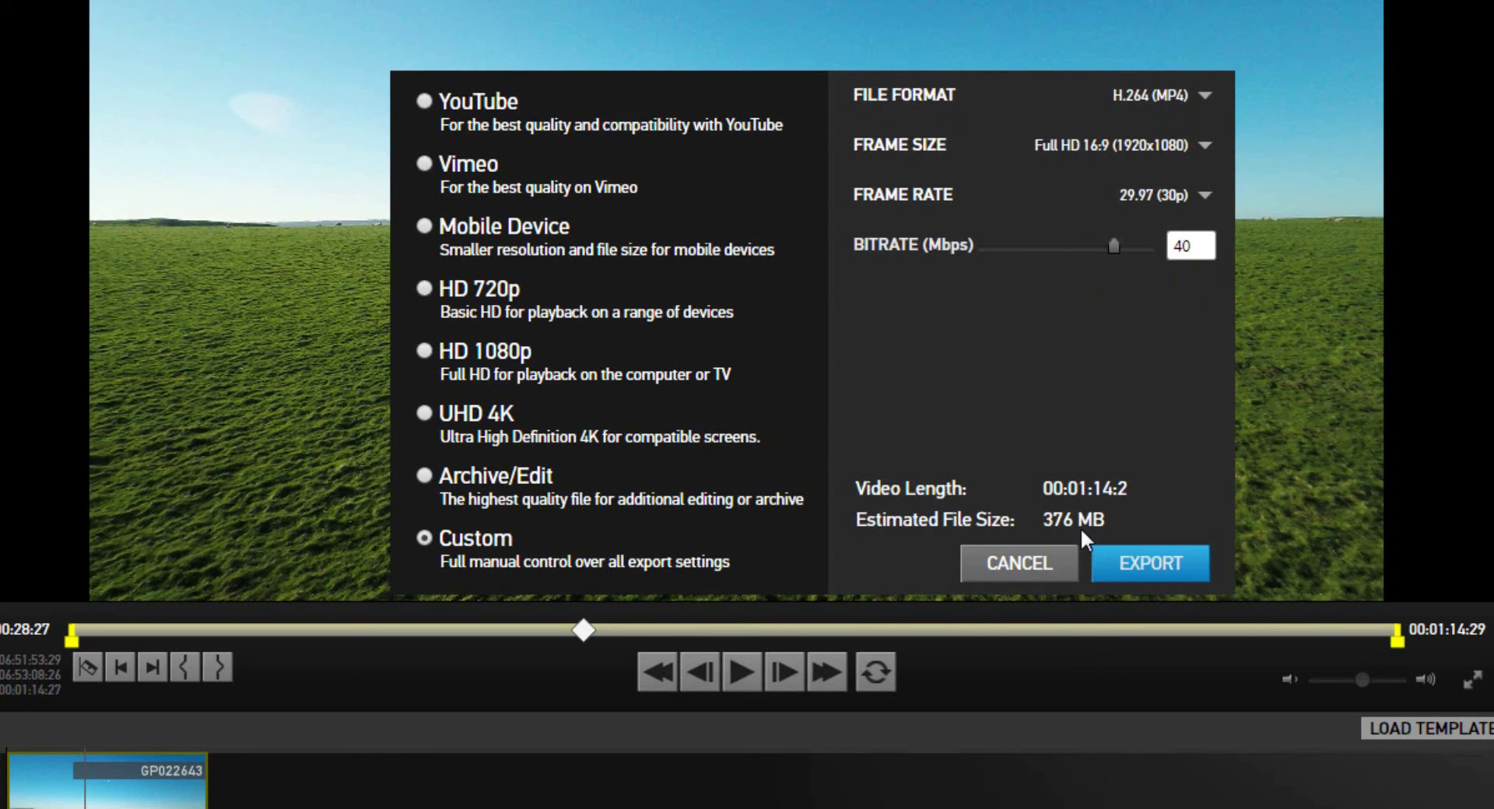
left_click_drag(1114, 241, 1081, 241)
Export the clip as test.mp4 into the C:\Test Video Go Pro Studio folder.
left_click(1178, 568)
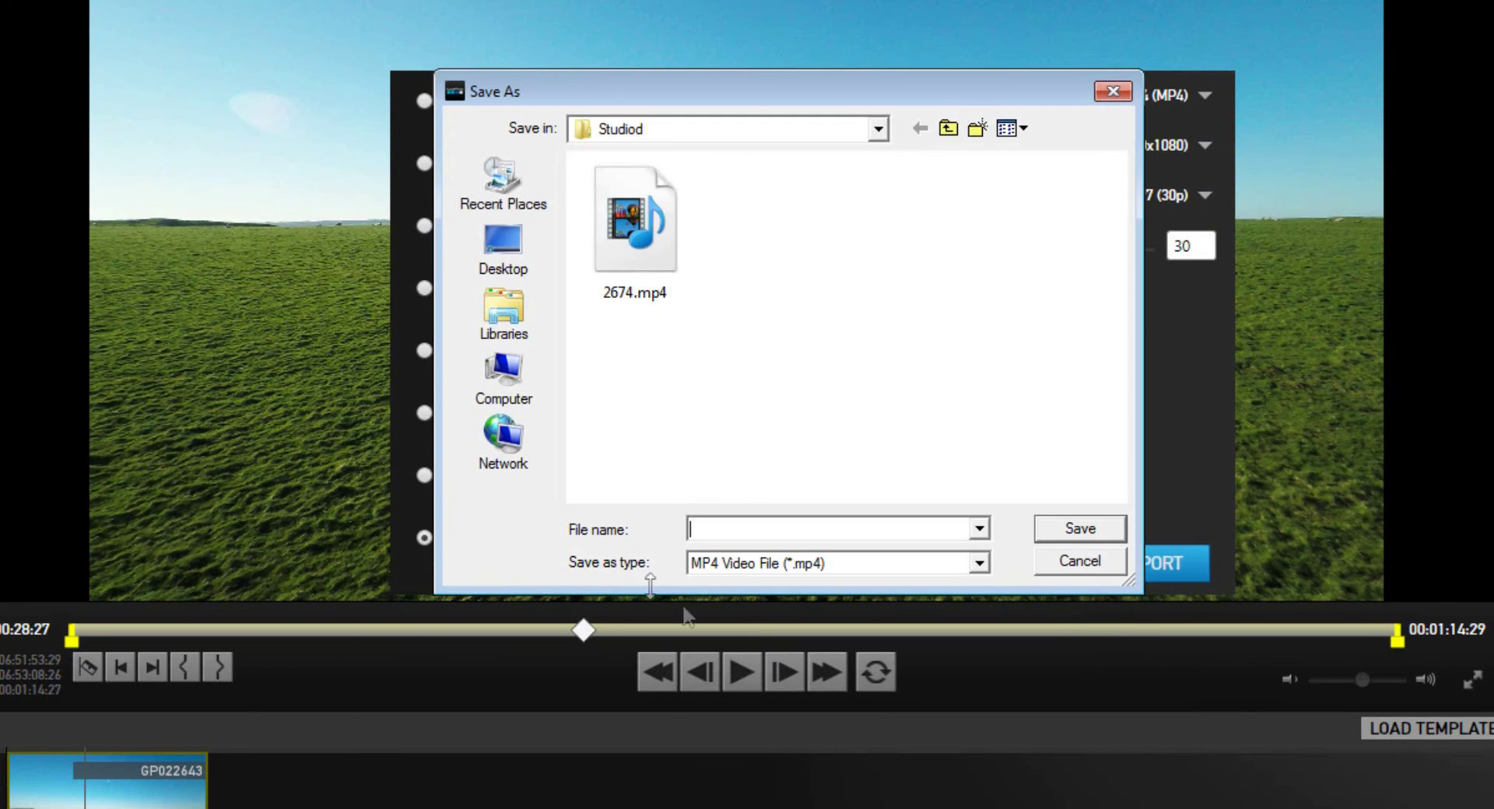
left_click(526, 380)
double_click(641, 210)
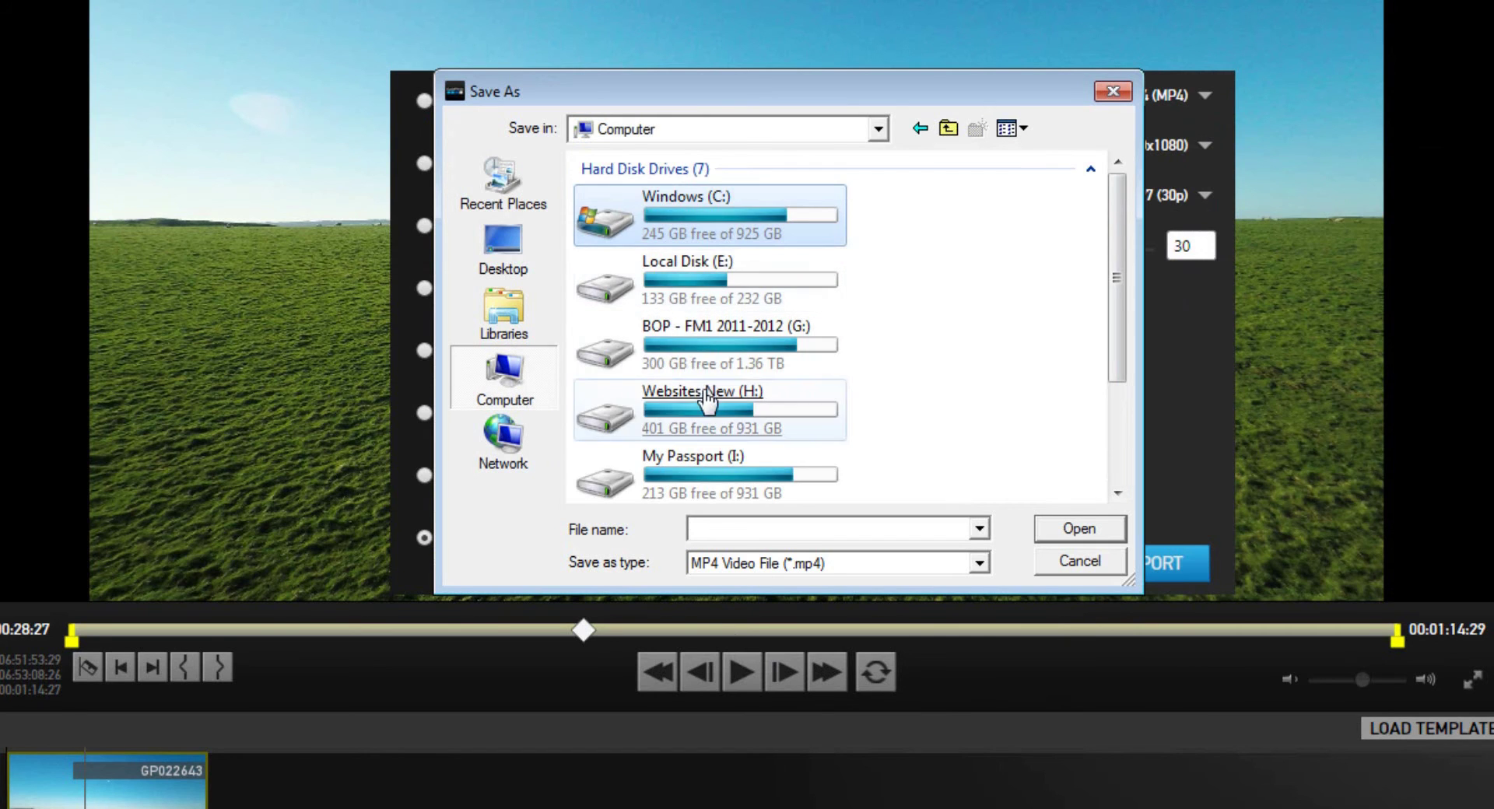
double_click(685, 405)
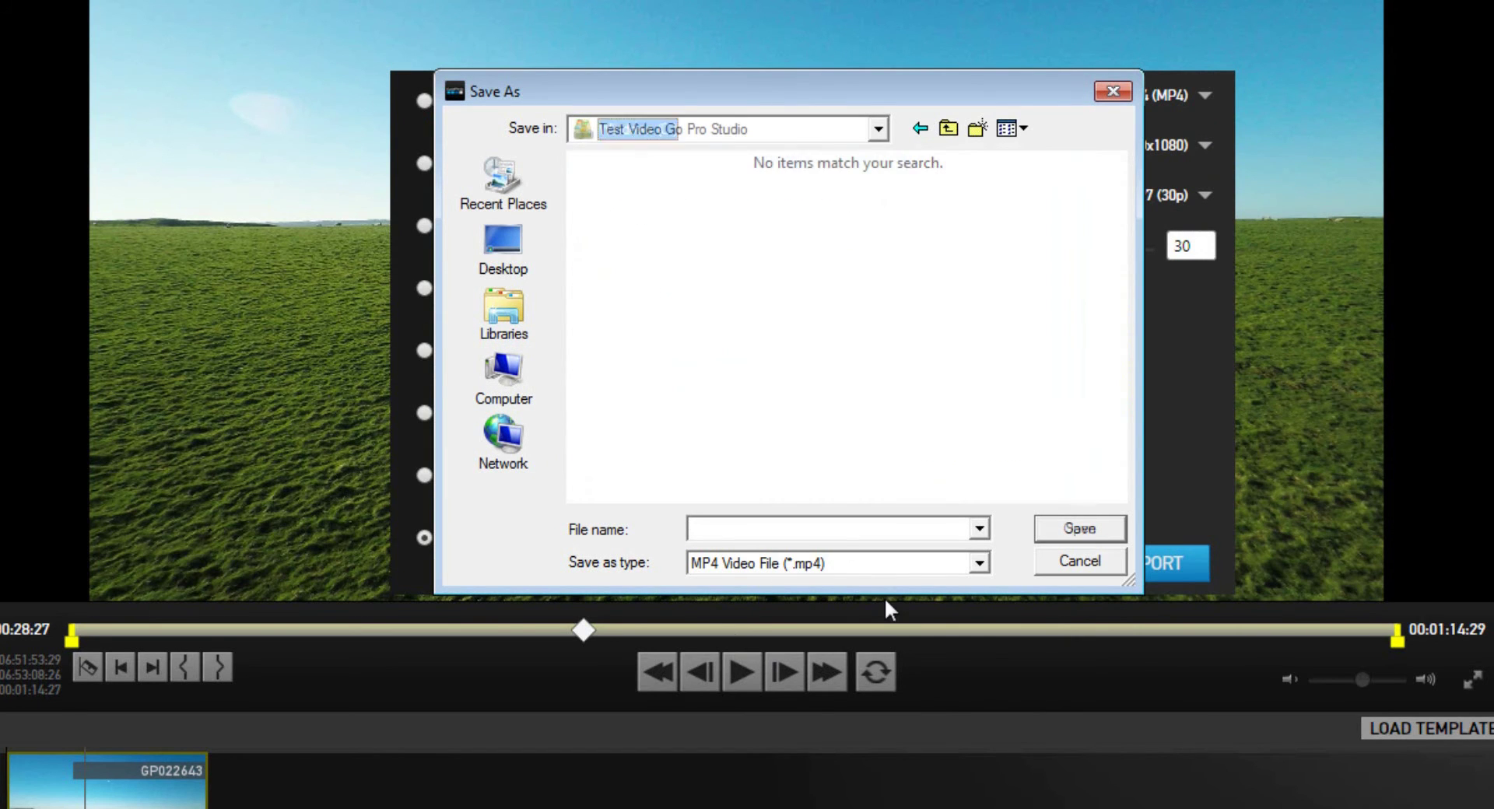
type("tes")
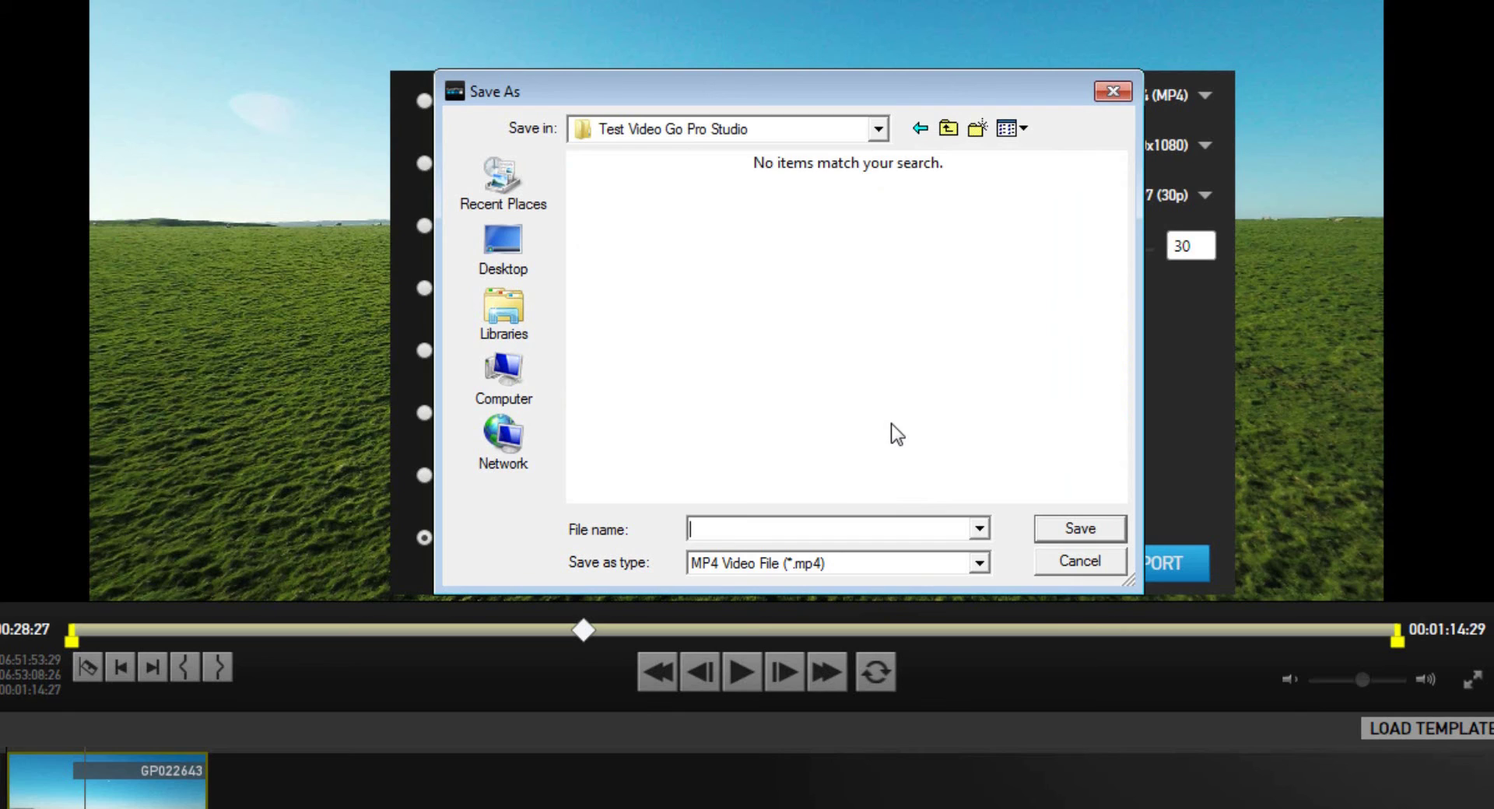
type("t")
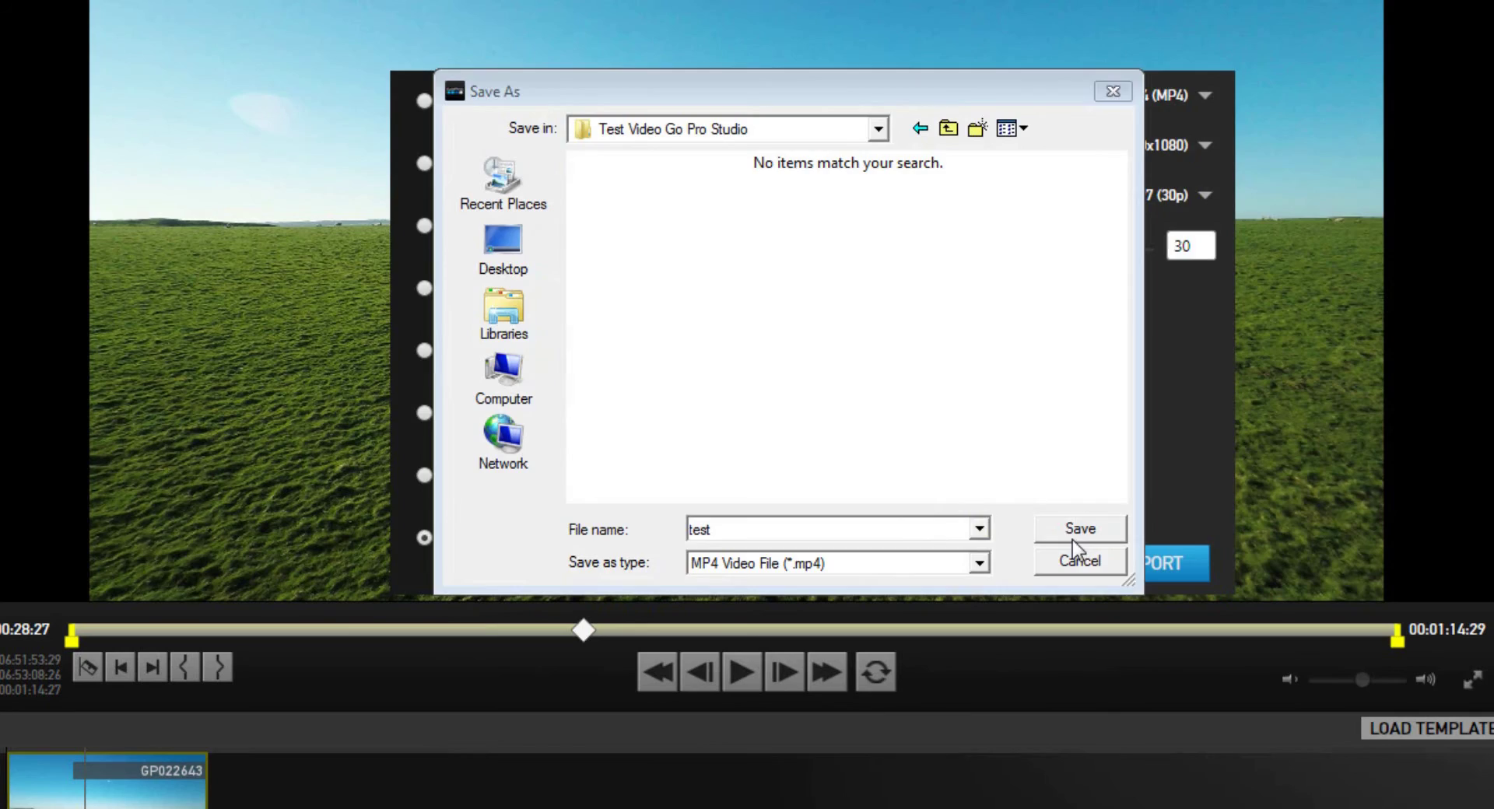
left_click(1073, 540)
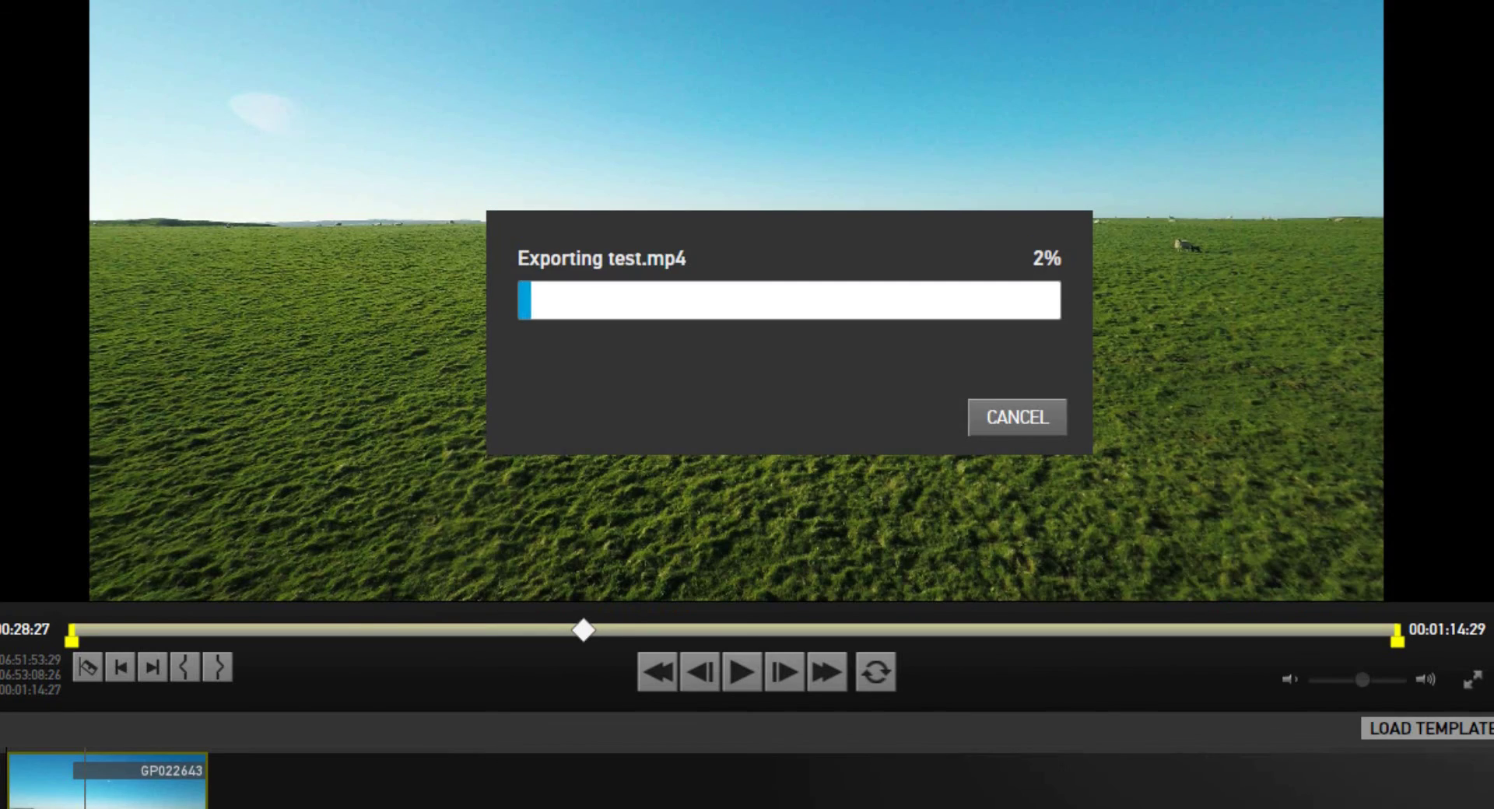